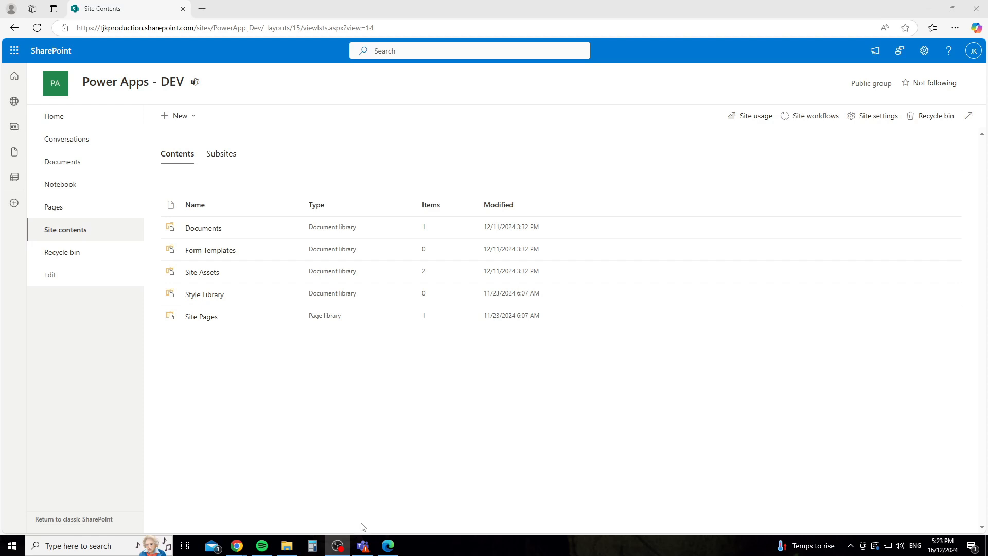
Step: Open the team channel's files in SharePoint Online
{"action": "left_click", "coordinate": [363, 547]}
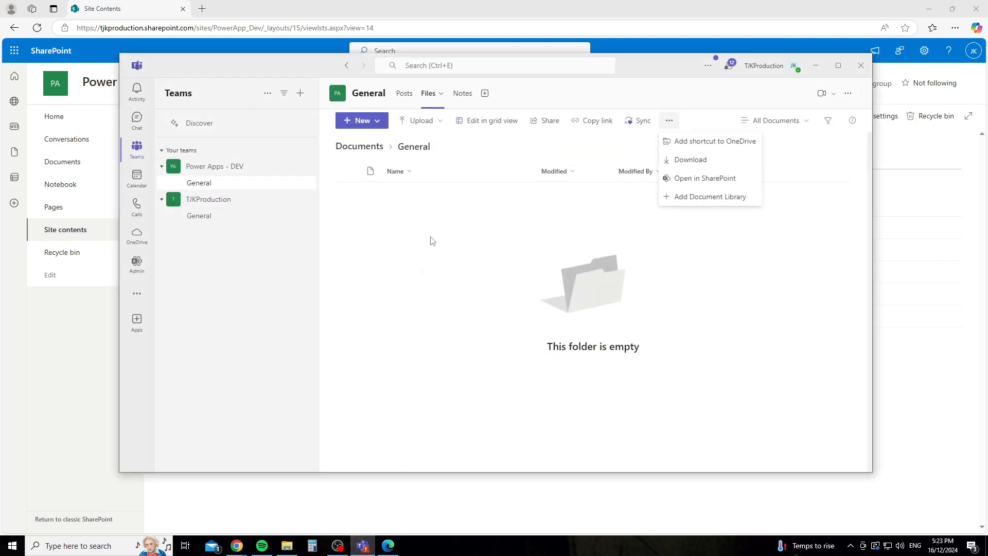
{"action": "left_click", "coordinate": [668, 122]}
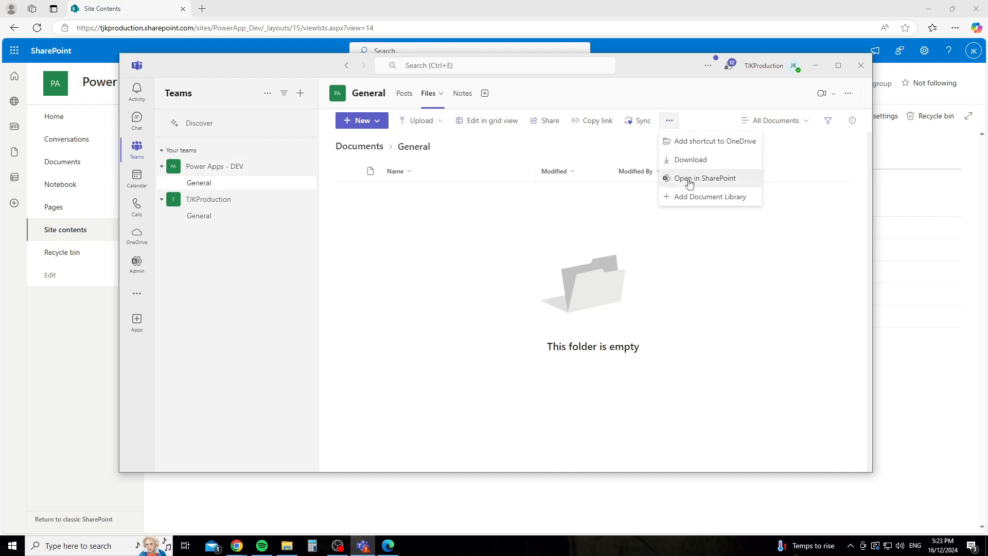
{"action": "left_click", "coordinate": [327, 11]}
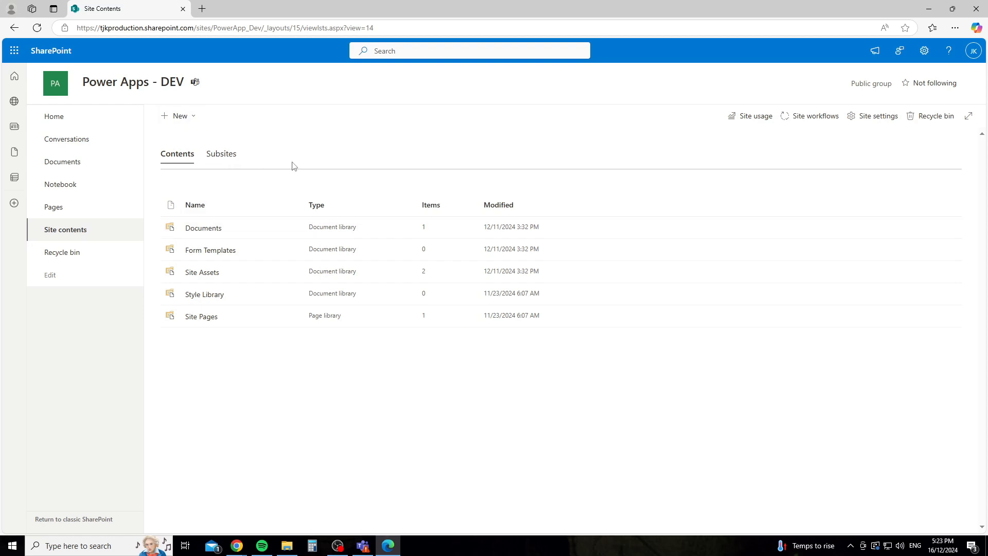
Step: Start a new blank list named 'DEV -' that is hidden from site navigation
{"action": "left_click", "coordinate": [924, 50]}
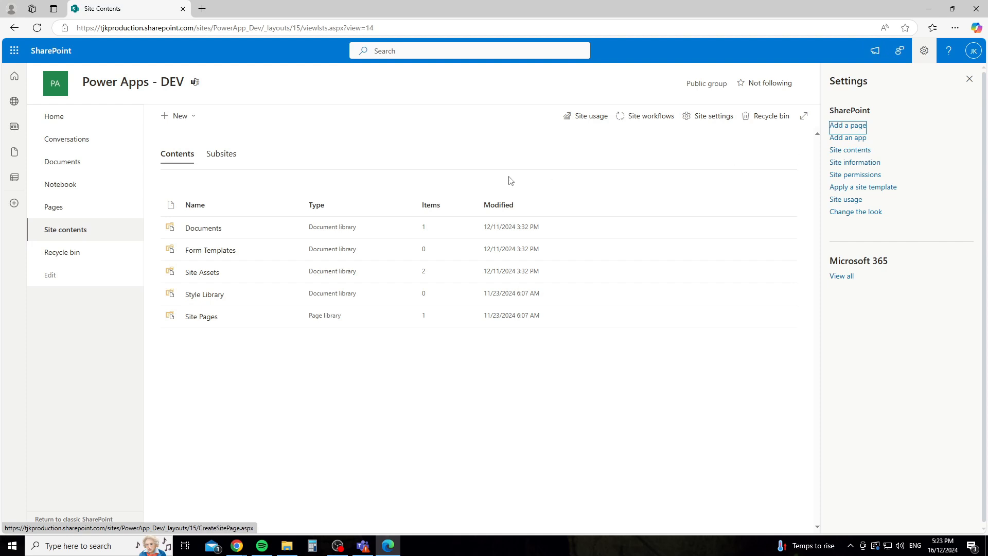
{"action": "left_click", "coordinate": [179, 124]}
{"action": "left_click", "coordinate": [181, 137]}
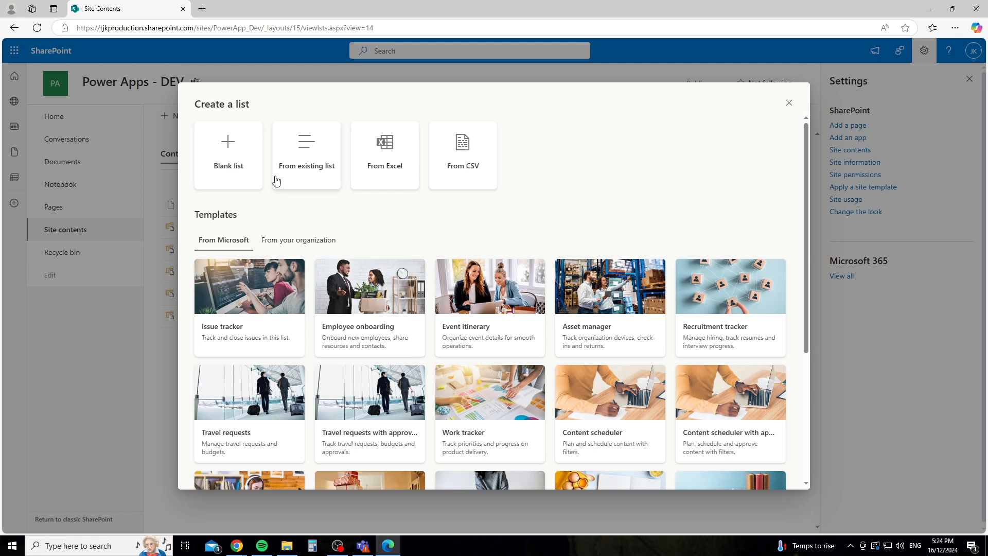
{"action": "left_click", "coordinate": [227, 157]}
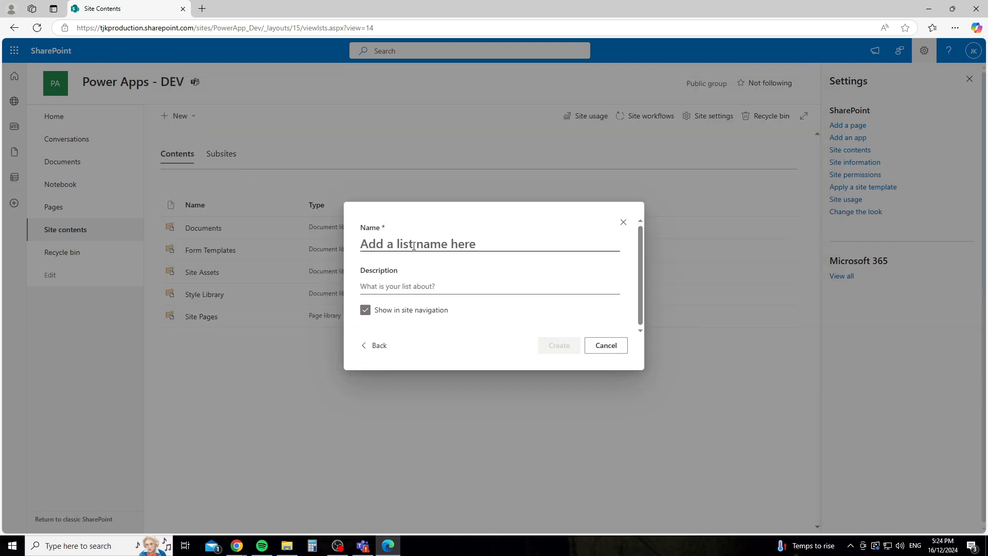
{"action": "type", "text": "DEV -"}
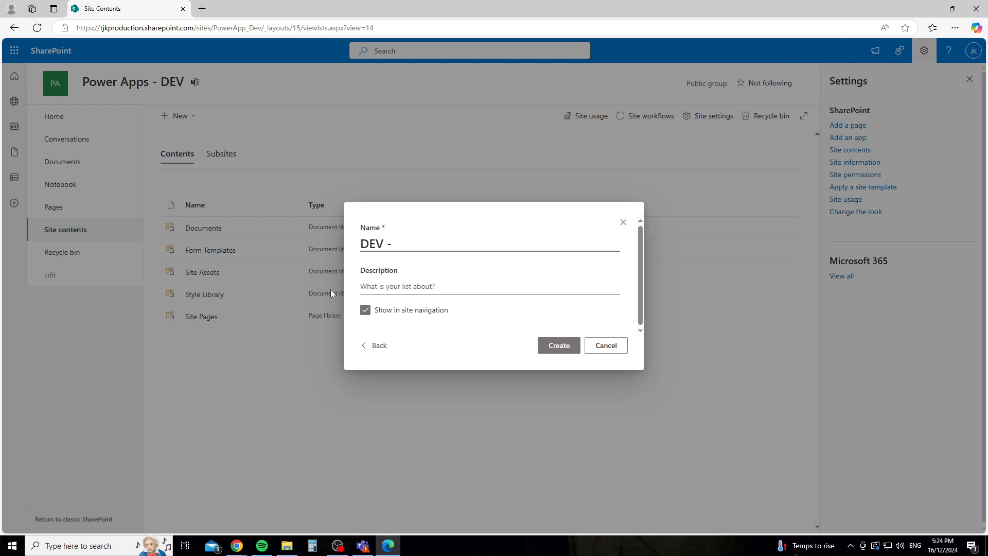
{"action": "left_click", "coordinate": [365, 309]}
Step: Complete the list name as DEV - TJKPRO_Uniform_Order_Details and create the list
{"action": "left_click", "coordinate": [421, 247]}
{"action": "type", "text": "TJKPRO_"}
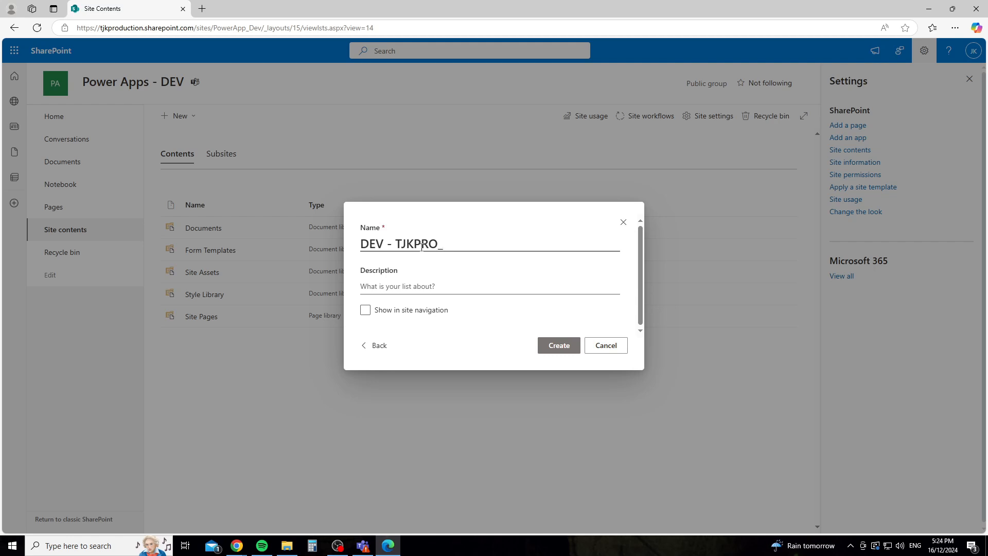
{"action": "type", "text": "Uniform_Ordee"}
{"action": "key", "text": "BackSpace"}
{"action": "type", "text": "r"}
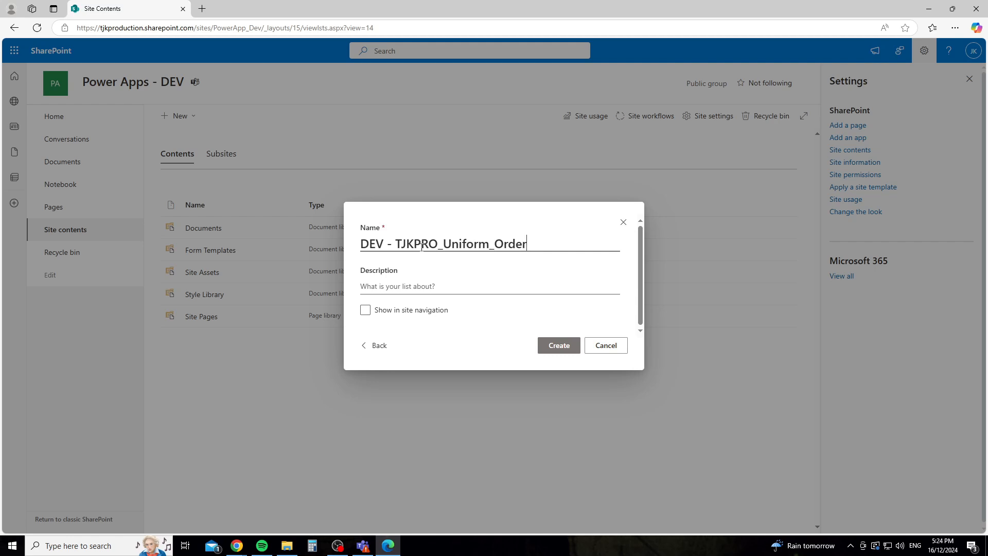
{"action": "type", "text": "_Details"}
{"action": "left_click", "coordinate": [566, 340]}
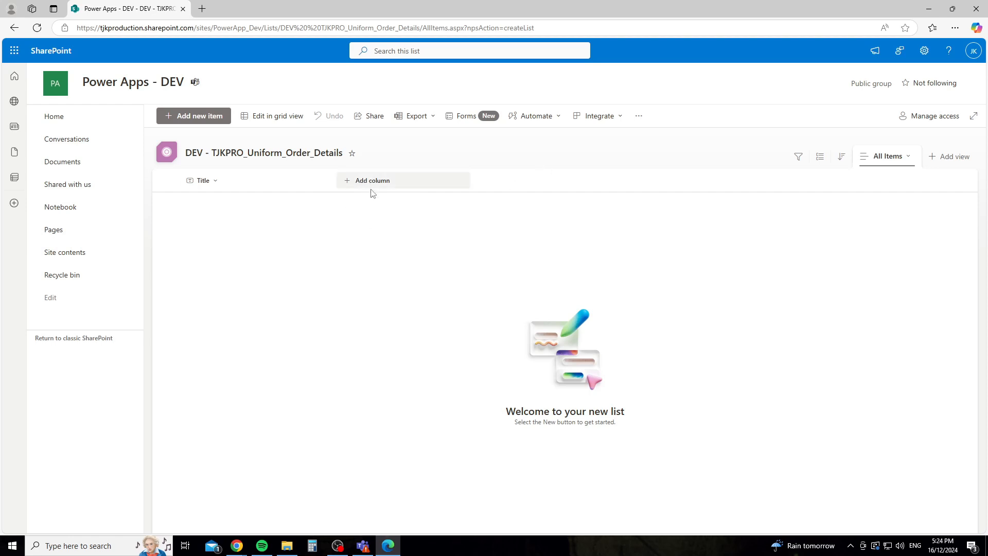
Step: Start a new single line of text column for the list
{"action": "left_click", "coordinate": [405, 187]}
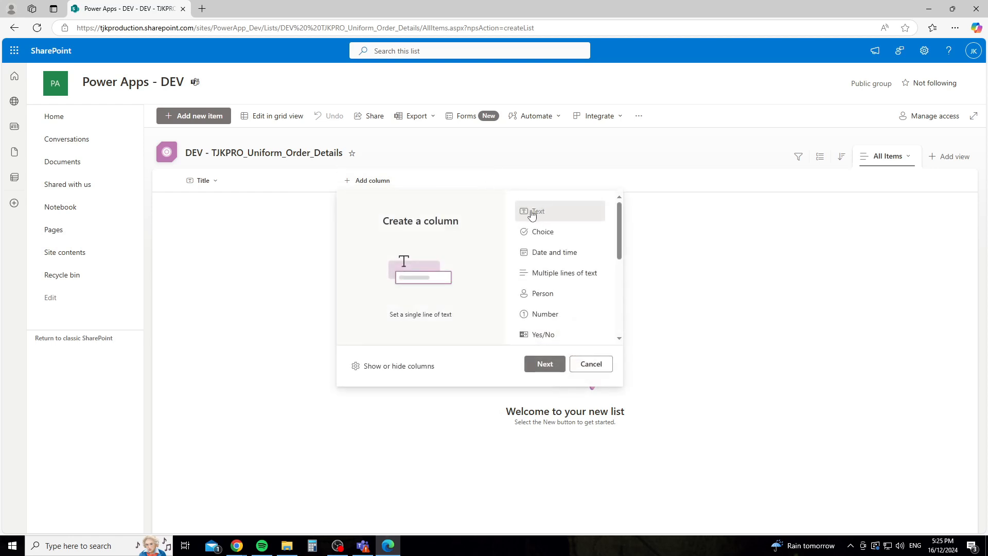
{"action": "scroll", "coordinate": [540, 229], "scroll_direction": "down", "scroll_amount": 3}
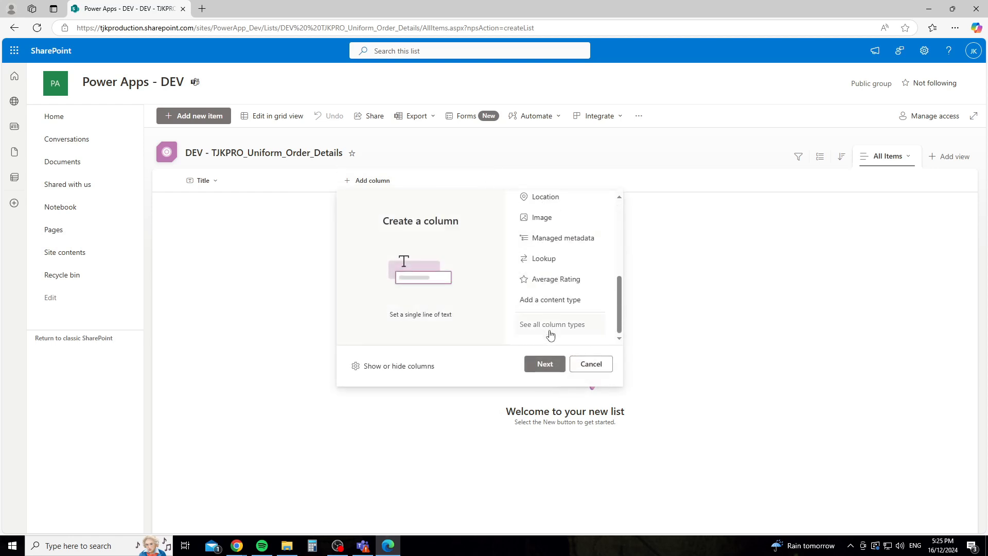
{"action": "scroll", "coordinate": [552, 319], "scroll_direction": "up", "scroll_amount": 3}
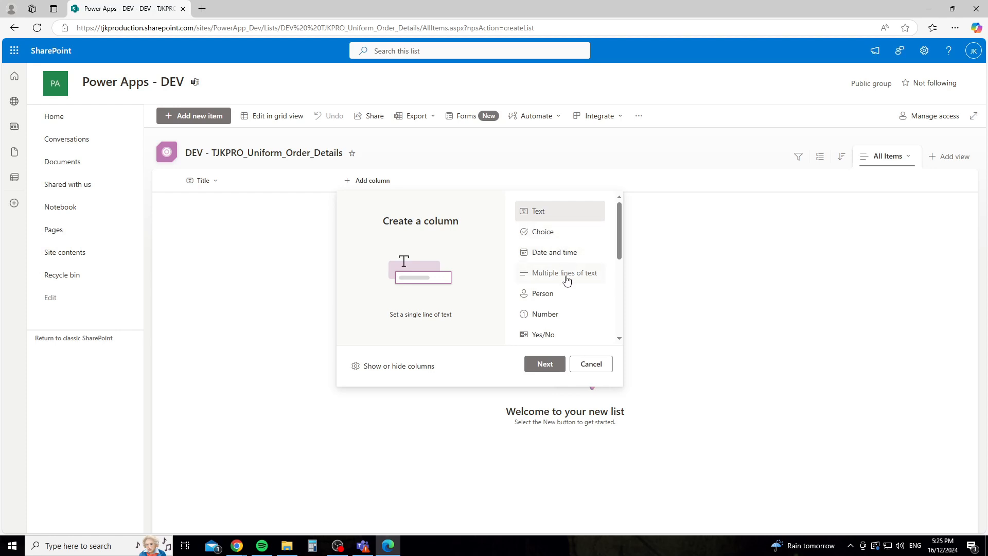
{"action": "scroll", "coordinate": [554, 306], "scroll_direction": "down", "scroll_amount": 3}
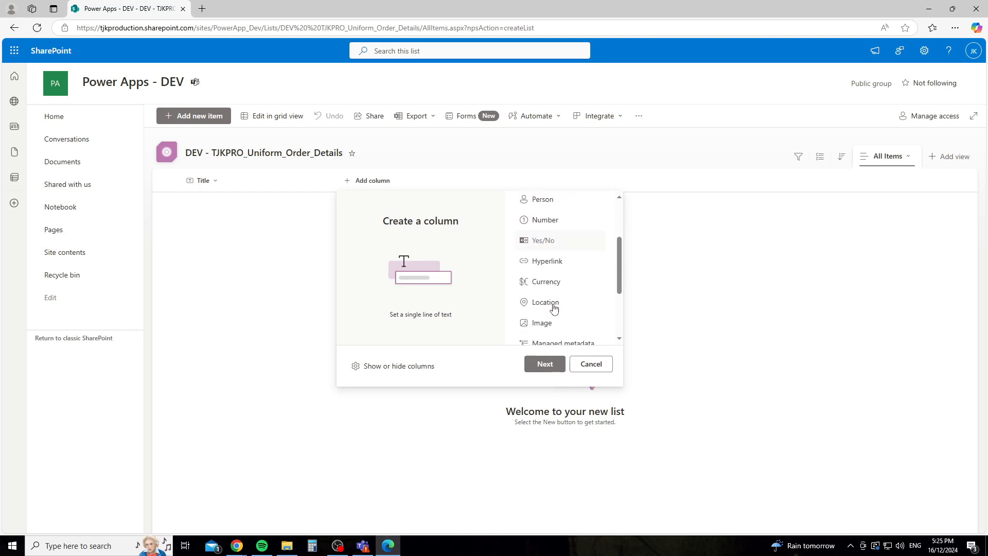
{"action": "scroll", "coordinate": [554, 307], "scroll_direction": "down", "scroll_amount": 1}
{"action": "scroll", "coordinate": [555, 306], "scroll_direction": "up", "scroll_amount": 3}
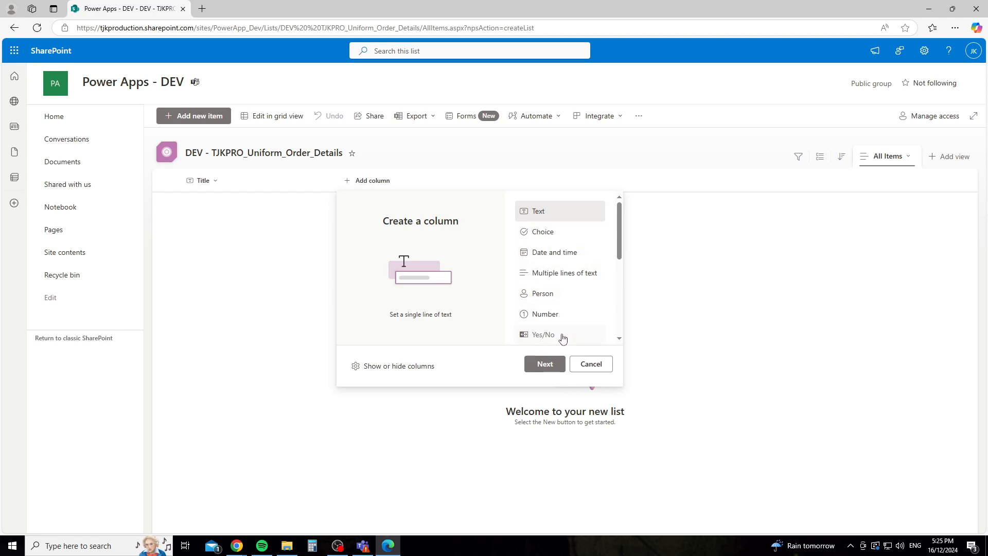
{"action": "left_click", "coordinate": [553, 365]}
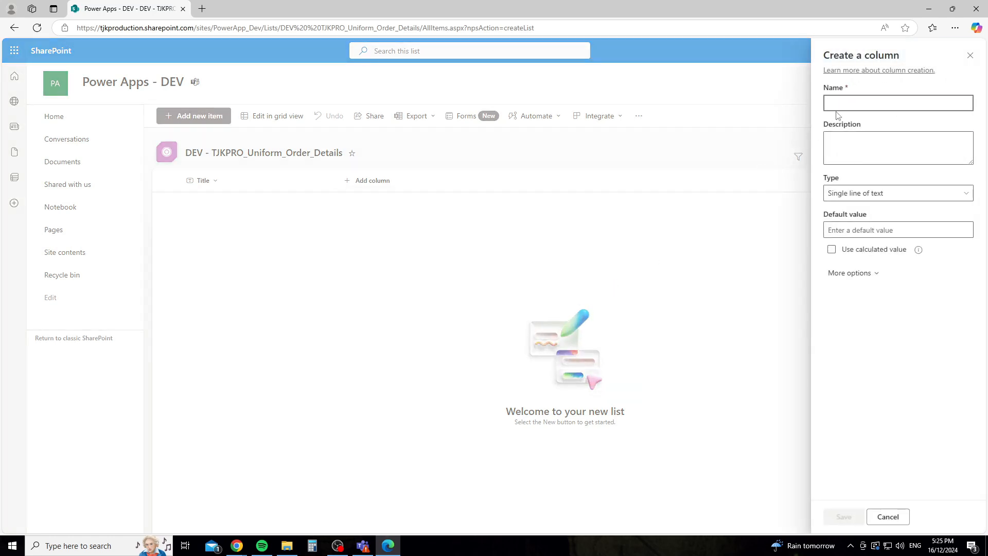
Step: Name the new column TJKPRO_UOD_Reference_Number
{"action": "type", "text": "TJKPRO"}
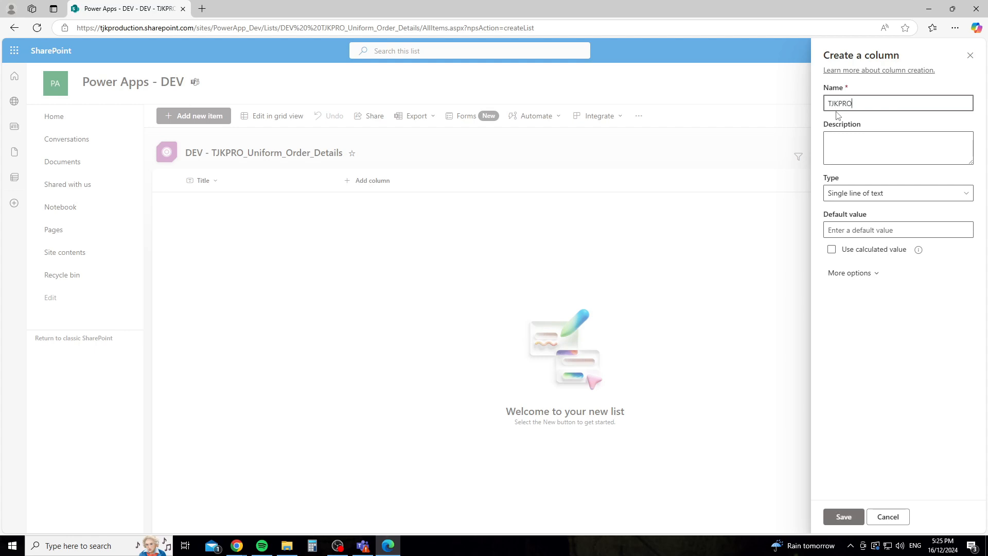
{"action": "type", "text": "_"}
{"action": "type", "text": "OD_"}
{"action": "double_click", "coordinate": [866, 106]}
{"action": "key", "text": "ctrl+c"}
{"action": "key", "text": "Right"}
{"action": "type", "text": "Referenmc"}
{"action": "key", "text": "BackSpace"}
{"action": "key", "text": "BackSpace"}
{"action": "key", "text": "BackSpace"}
{"action": "type", "text": "nce_Number"}
Step: Save the Reference_Number column and hide the Title column from the list view
{"action": "left_click", "coordinate": [837, 517]}
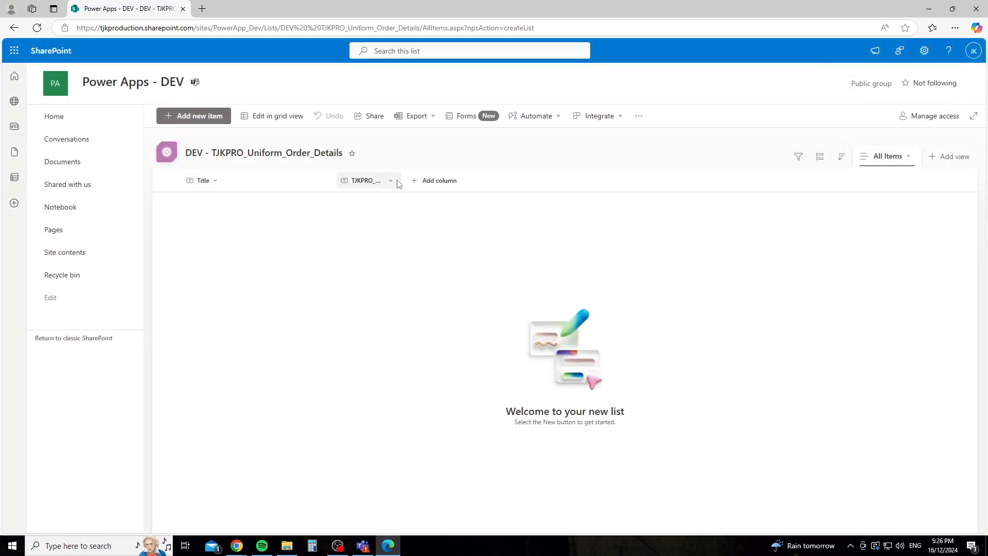
{"action": "left_click", "coordinate": [226, 186]}
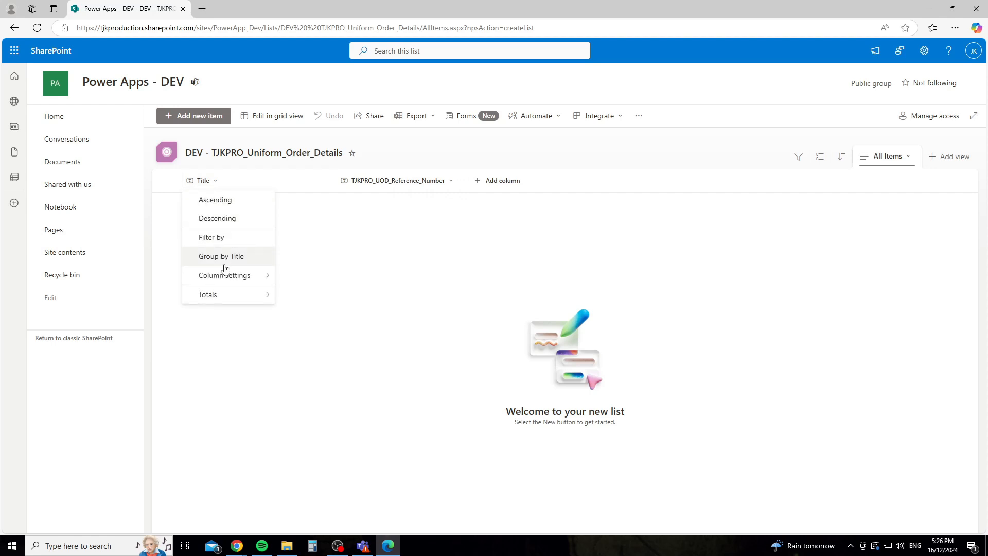
{"action": "mouse_move", "coordinate": [245, 276]}
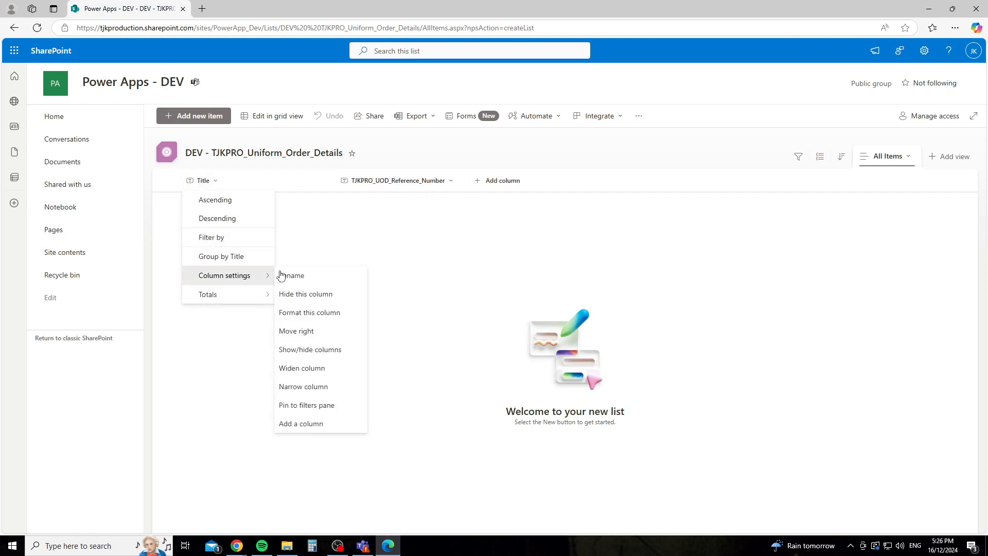
{"action": "left_click", "coordinate": [319, 297]}
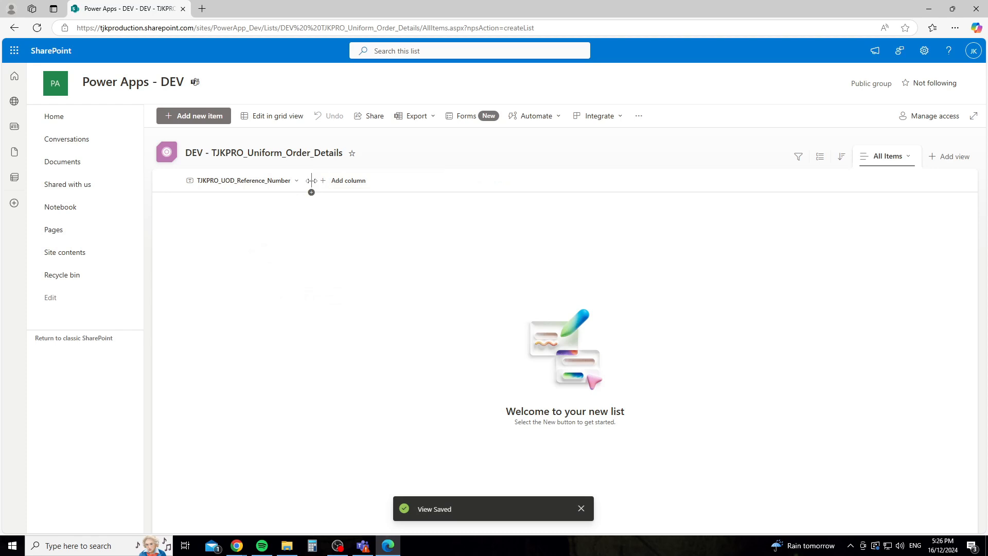
{"action": "left_click_drag", "start_coordinate": [312, 181], "coordinate": [314, 182]}
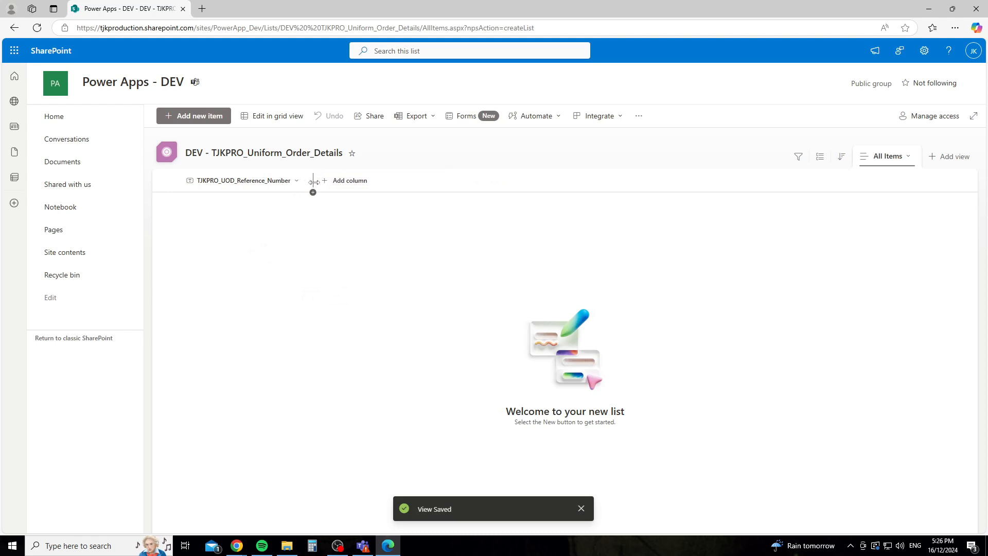
{"action": "left_click", "coordinate": [357, 184]}
Step: Add the single-line text column TJKPRO_UOD_Gender_Cut and widen it
{"action": "left_click", "coordinate": [530, 365]}
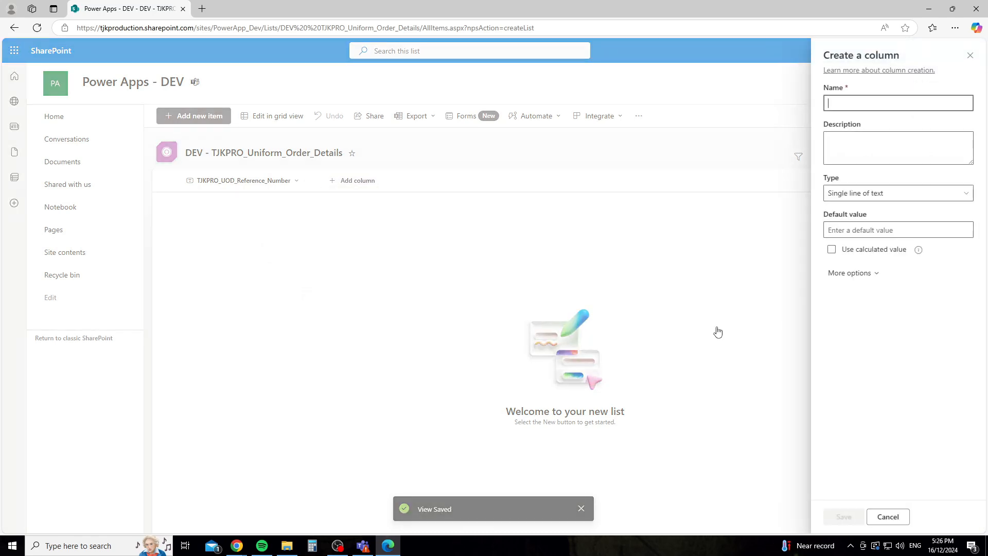
{"action": "key", "text": "ctrl+v"}
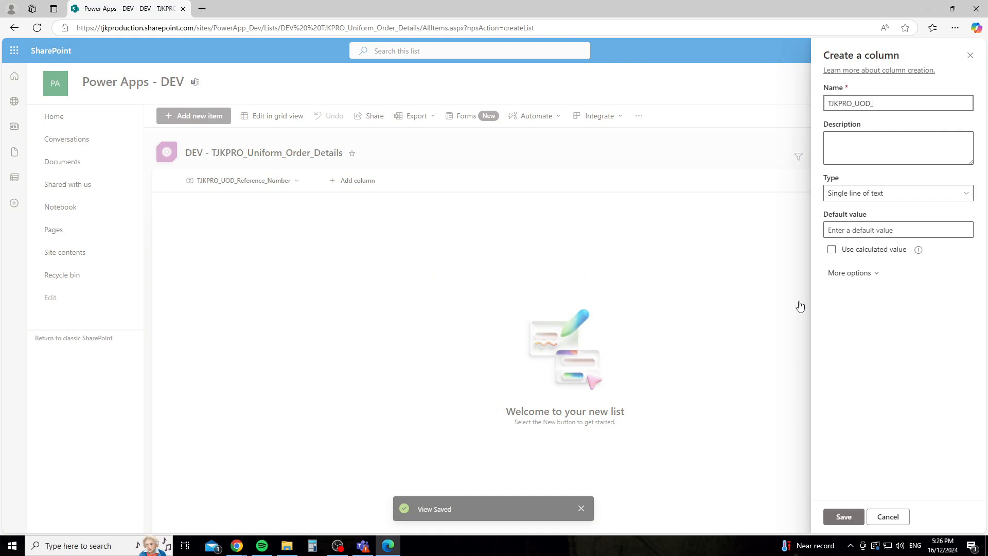
{"action": "type", "text": "Gender_Cut"}
{"action": "left_click", "coordinate": [843, 516]}
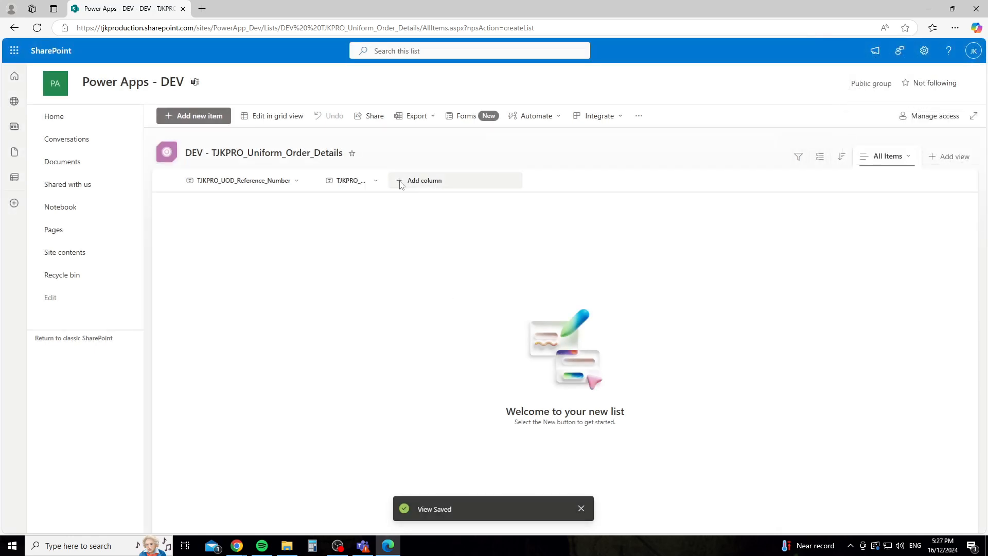
{"action": "left_click_drag", "start_coordinate": [417, 180], "coordinate": [440, 181]}
Step: Add the single-line text column TJKPRO_UOD_Employee_Name
{"action": "left_click", "coordinate": [477, 184]}
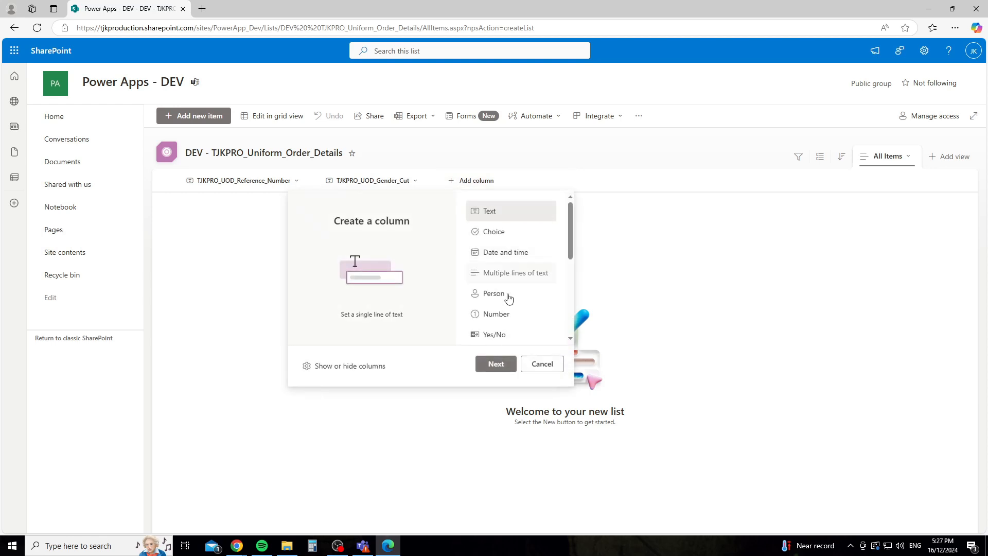
{"action": "left_click", "coordinate": [496, 365]}
{"action": "key", "text": "ctrl+v"}
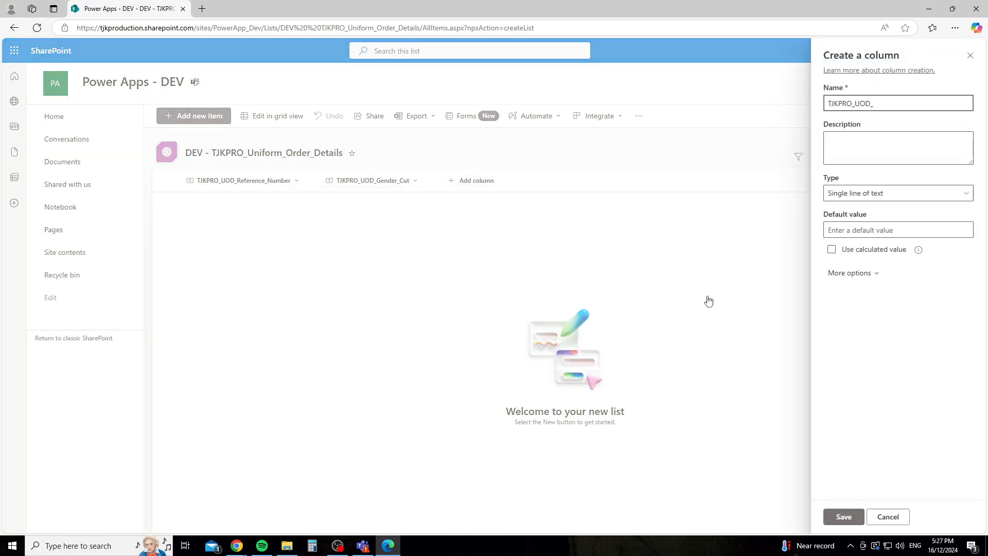
{"action": "type", "text": "EMploy"}
{"action": "key", "text": "BackSpace"}
{"action": "key", "text": "BackSpace"}
{"action": "key", "text": "BackSpace"}
{"action": "key", "text": "BackSpace"}
{"action": "key", "text": "BackSpace"}
{"action": "type", "text": "mployee_Name"}
{"action": "left_click", "coordinate": [838, 513]}
Step: Add the single-line text column TJKPRO_UOD_Employee_Email
{"action": "left_click", "coordinate": [535, 180]}
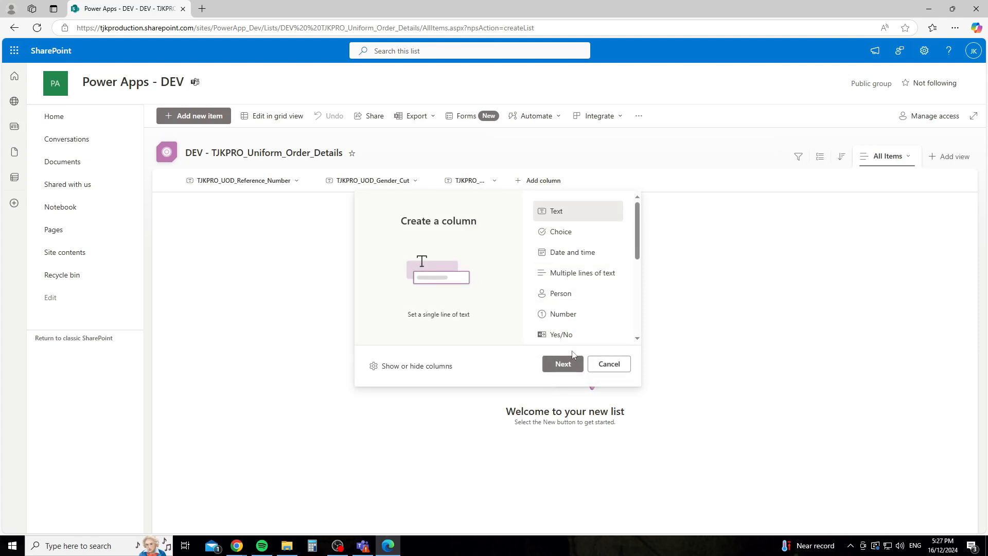
{"action": "left_click", "coordinate": [563, 363]}
{"action": "key", "text": "ctrl+v"}
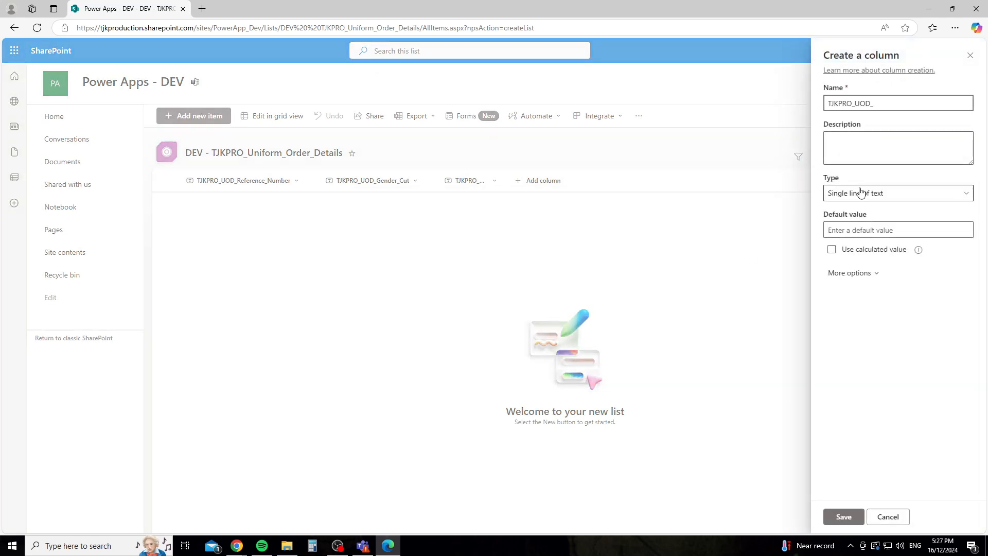
{"action": "type", "text": "Employ"}
{"action": "key", "text": "BackSpace"}
{"action": "key", "text": "BackSpace"}
{"action": "key", "text": "BackSpace"}
{"action": "key", "text": "BackSpace"}
{"action": "key", "text": "BackSpace"}
{"action": "key", "text": "BackSpace"}
{"action": "type", "text": "Employee_Email"}
{"action": "left_click", "coordinate": [840, 517]}
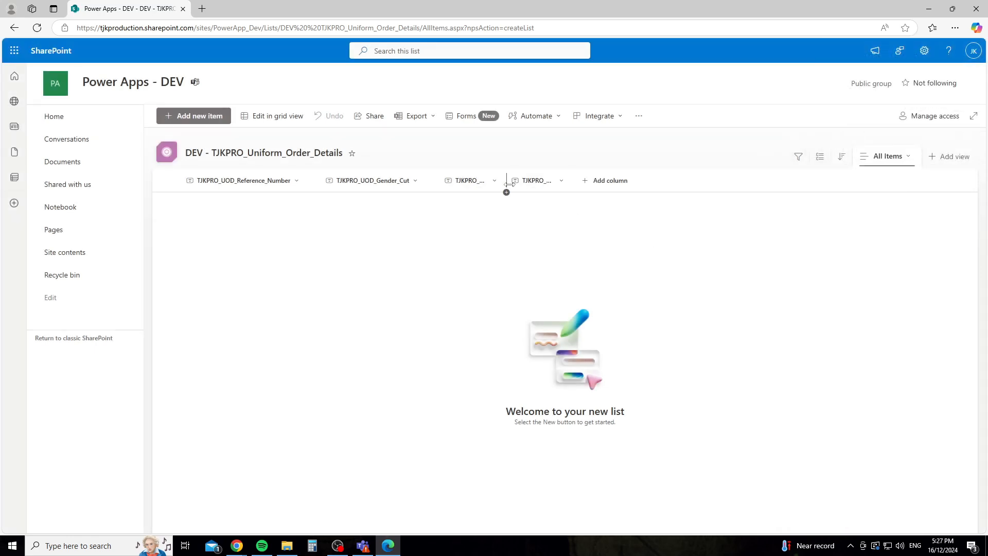
Step: Widen the Employee_Name column so its full name is visible
{"action": "left_click_drag", "start_coordinate": [507, 183], "coordinate": [689, 184]}
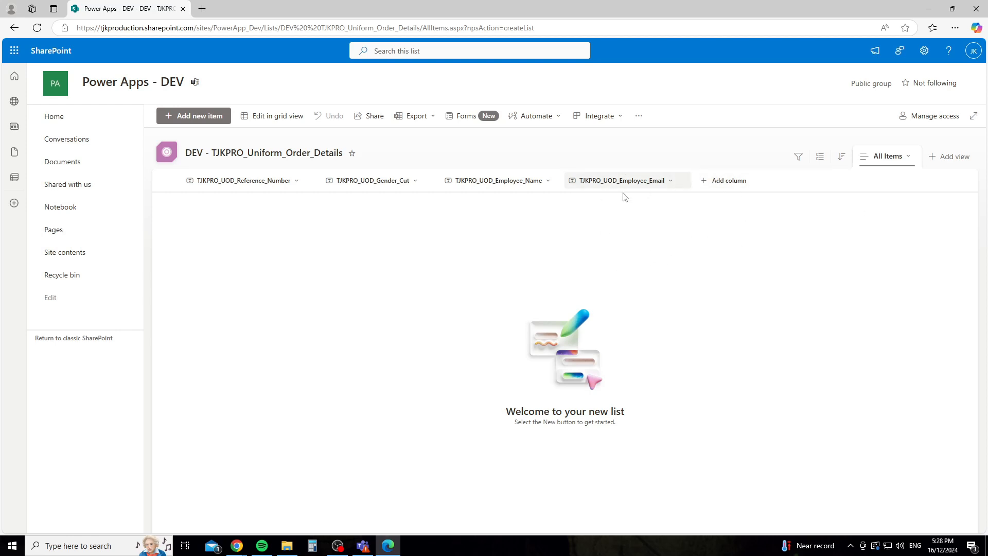
Step: Add Created and Created By to the view through Show/hide columns
{"action": "mouse_move", "coordinate": [689, 182]}
{"action": "left_mouse_down"}
{"action": "mouse_move", "coordinate": [699, 181]}
{"action": "mouse_move", "coordinate": [684, 182]}
{"action": "left_mouse_up"}
{"action": "left_click", "coordinate": [669, 181]}
{"action": "mouse_move", "coordinate": [648, 274]}
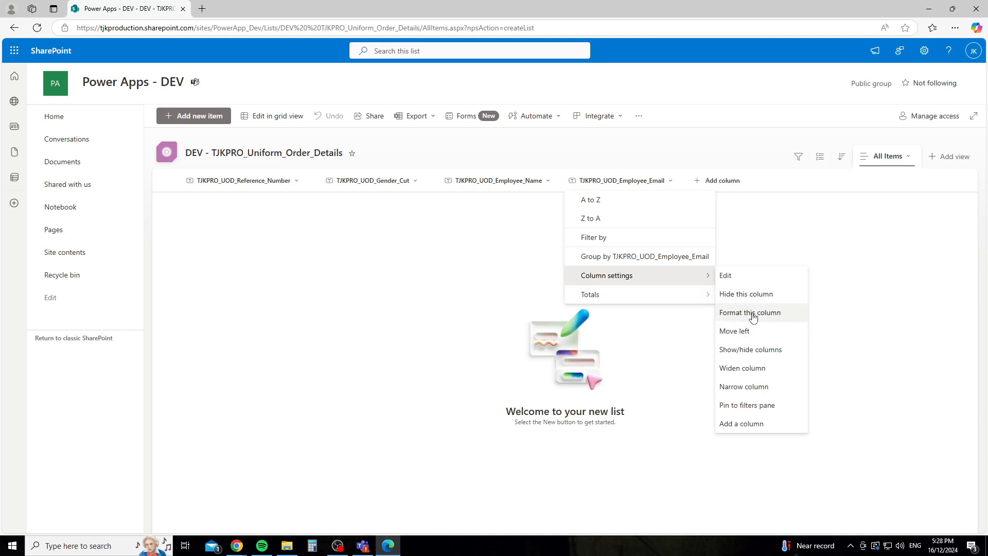
{"action": "left_click", "coordinate": [747, 349]}
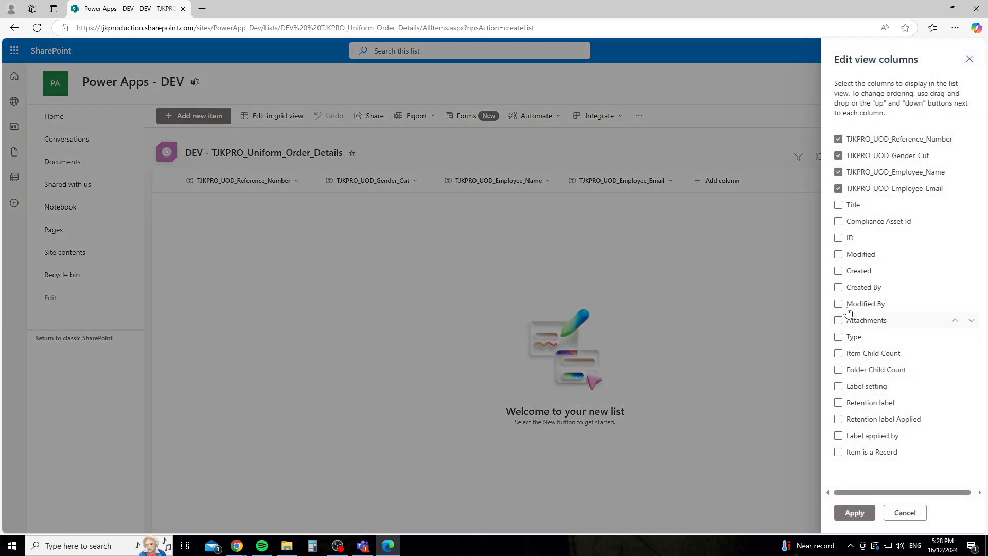
{"action": "left_click", "coordinate": [838, 287]}
{"action": "left_click", "coordinate": [838, 270]}
{"action": "left_click", "coordinate": [854, 512]}
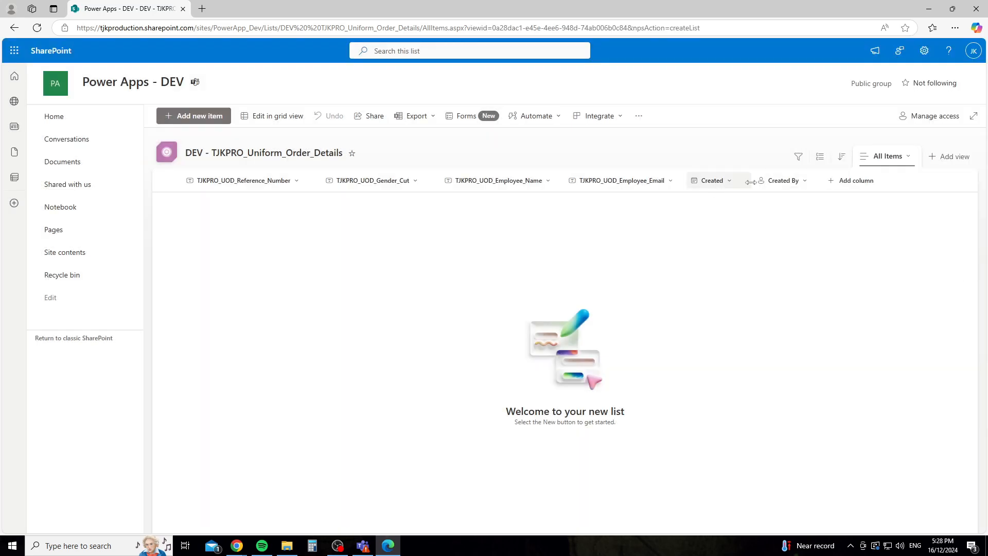
{"action": "mouse_move", "coordinate": [750, 182]}
{"action": "left_mouse_down"}
{"action": "mouse_move", "coordinate": [770, 181]}
{"action": "mouse_move", "coordinate": [746, 181]}
{"action": "left_mouse_up"}
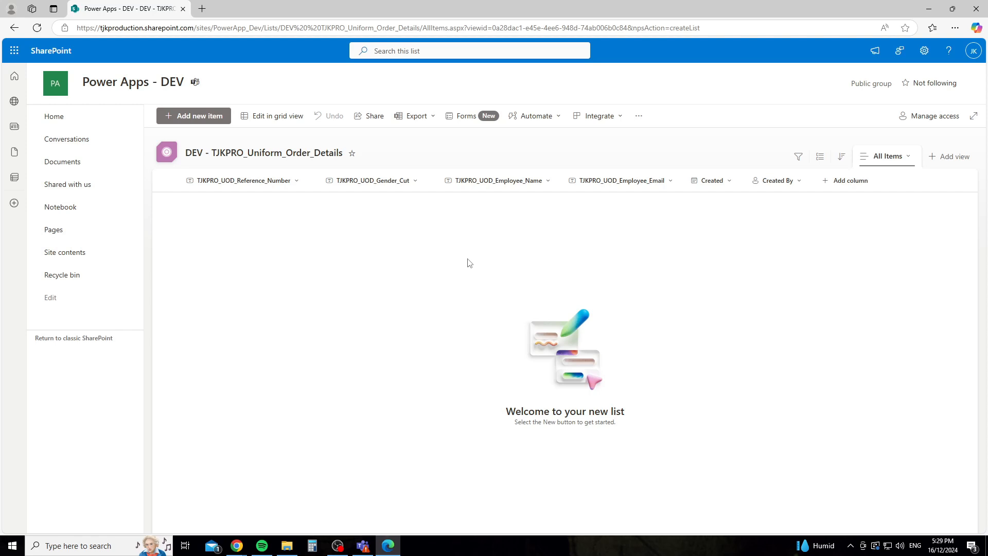
Step: Bring the SharePoint list window back to the front and maximize it
{"action": "key", "text": "alt+Tab"}
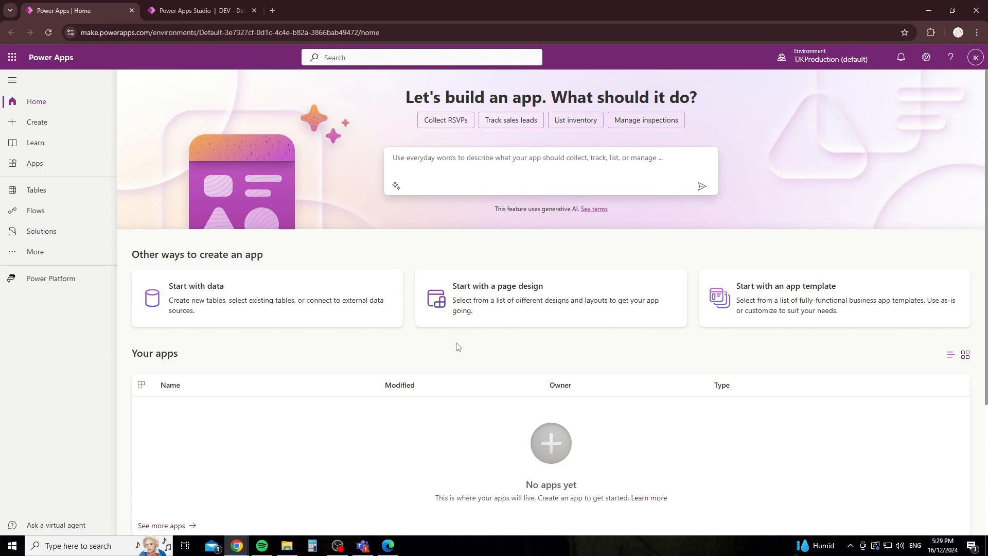
{"action": "key", "text": "alt+Tab"}
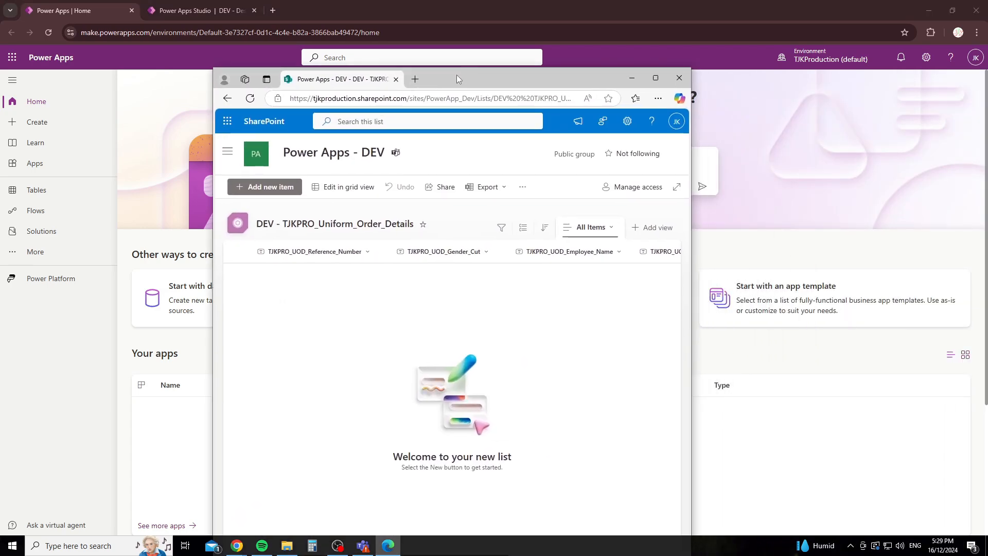
{"action": "double_click", "coordinate": [456, 76]}
Step: Browse the All apps list from the Microsoft 365 app launcher
{"action": "left_click", "coordinate": [14, 51]}
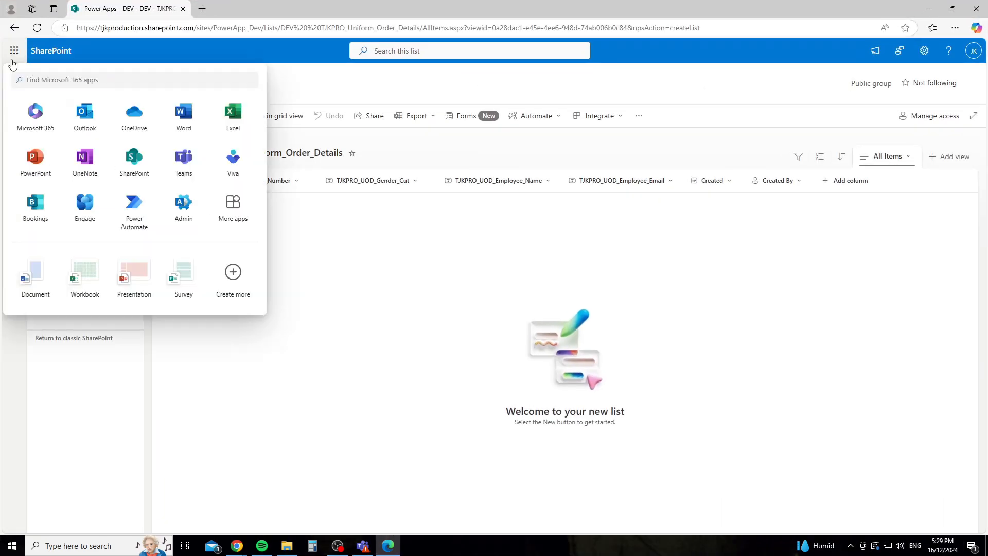
{"action": "left_click", "coordinate": [237, 213]}
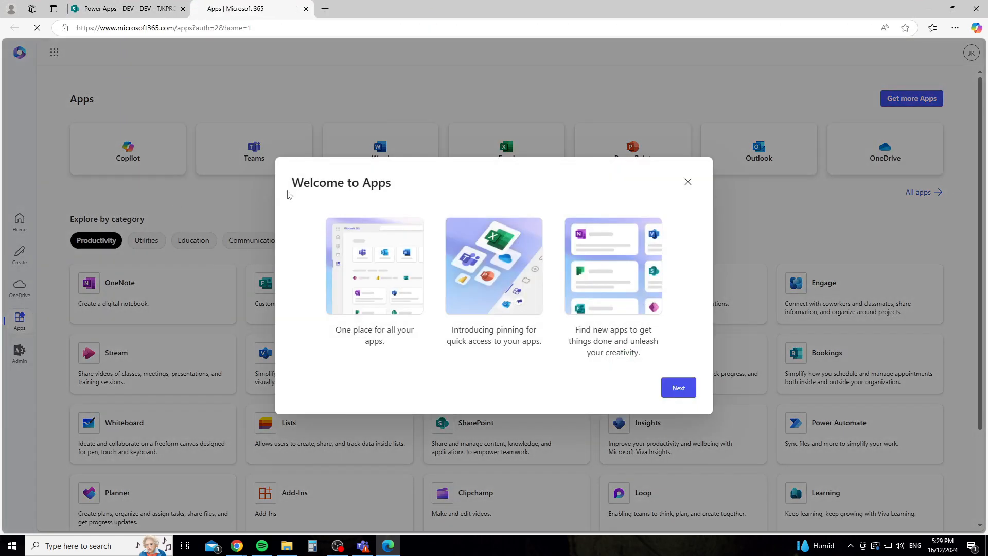
{"action": "left_click", "coordinate": [687, 182]}
{"action": "left_click", "coordinate": [932, 192]}
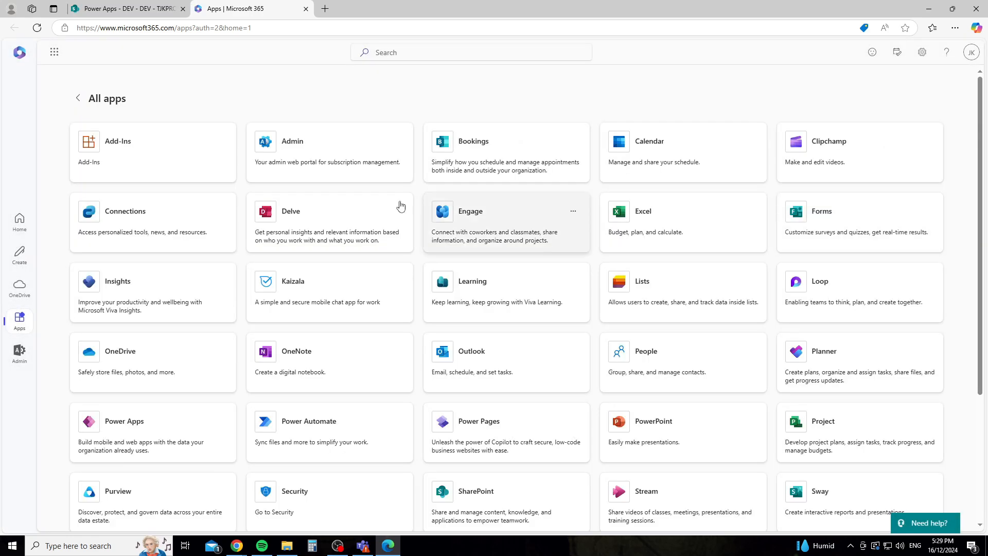
{"action": "scroll", "coordinate": [434, 287], "scroll_direction": "down", "scroll_amount": 3}
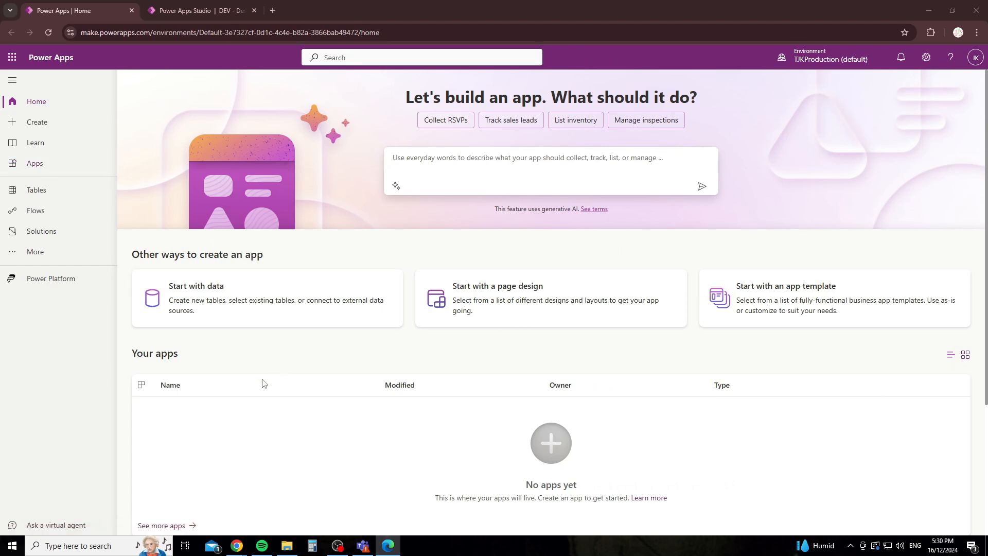
Step: Go back to the Power Apps home page and open the Apps list
{"action": "scroll", "coordinate": [176, 309], "scroll_direction": "down", "scroll_amount": 2}
{"action": "scroll", "coordinate": [404, 331], "scroll_direction": "up", "scroll_amount": 2}
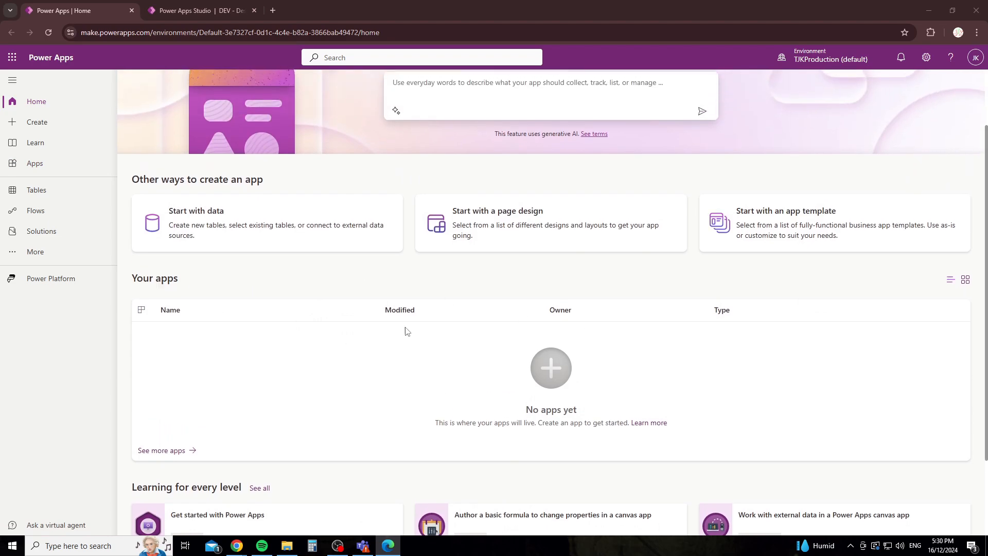
{"action": "scroll", "coordinate": [527, 326], "scroll_direction": "down", "scroll_amount": 3}
{"action": "scroll", "coordinate": [223, 293], "scroll_direction": "up", "scroll_amount": 3}
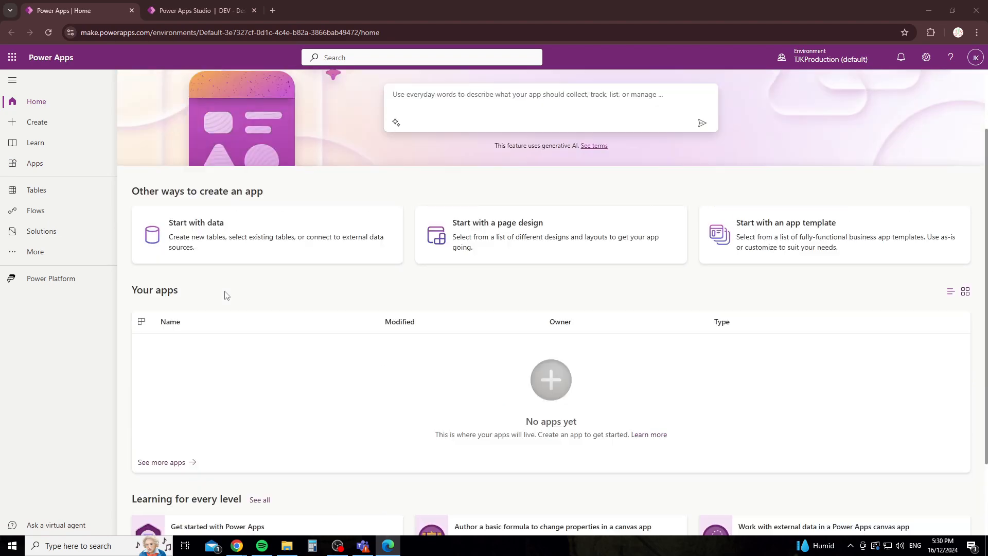
{"action": "left_click", "coordinate": [195, 10]}
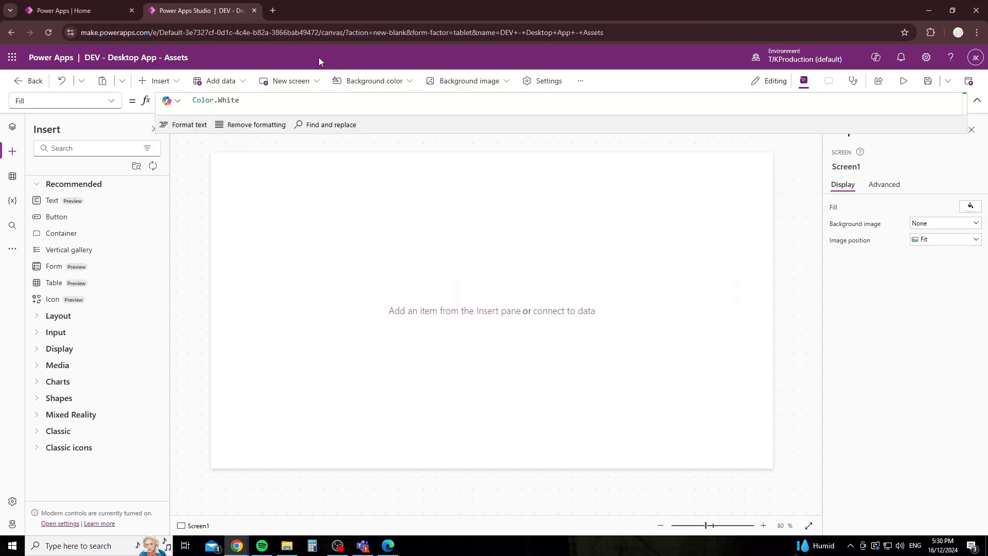
{"action": "left_click", "coordinate": [73, 9]}
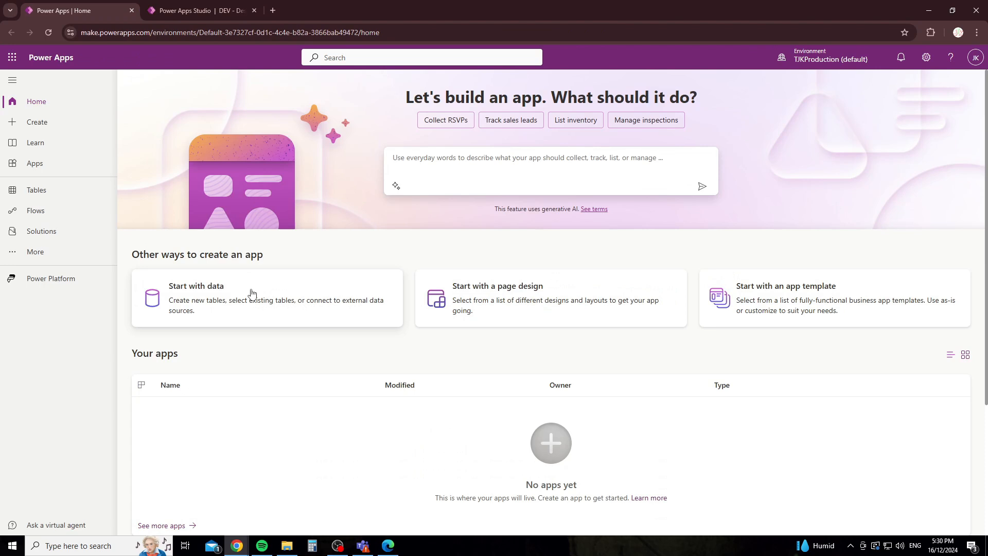
{"action": "left_click", "coordinate": [48, 167]}
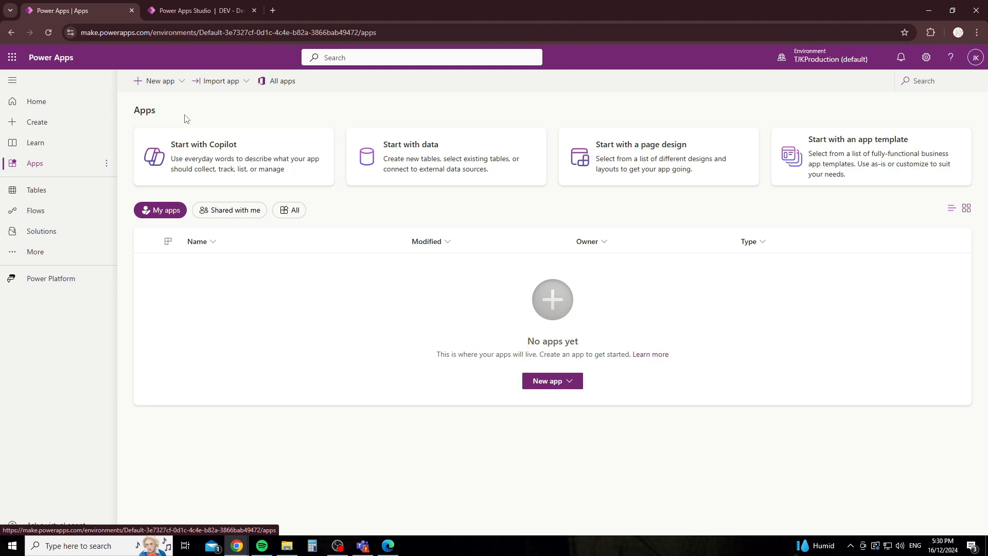
Step: Go to the Create page and choose the Blank app option
{"action": "left_click", "coordinate": [52, 125]}
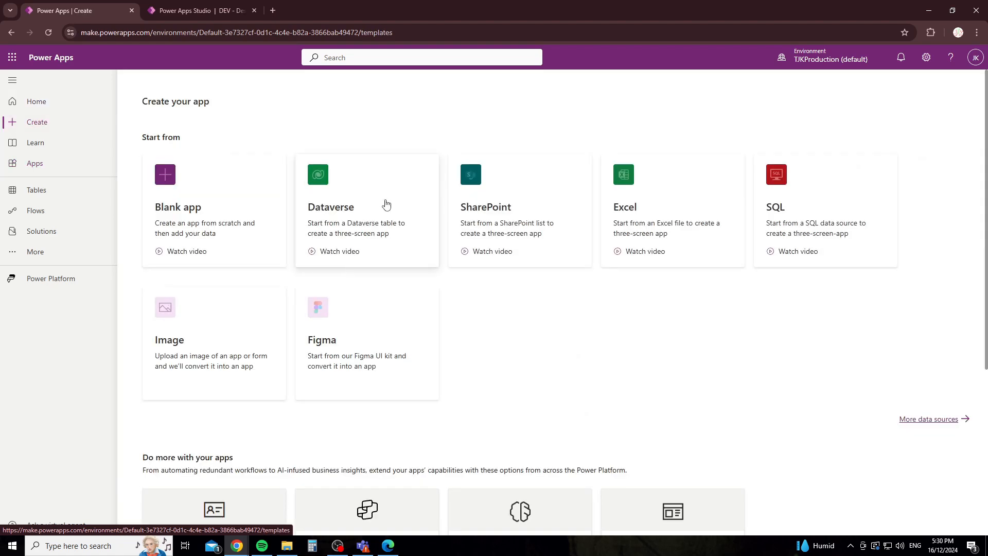
{"action": "left_click", "coordinate": [164, 204]}
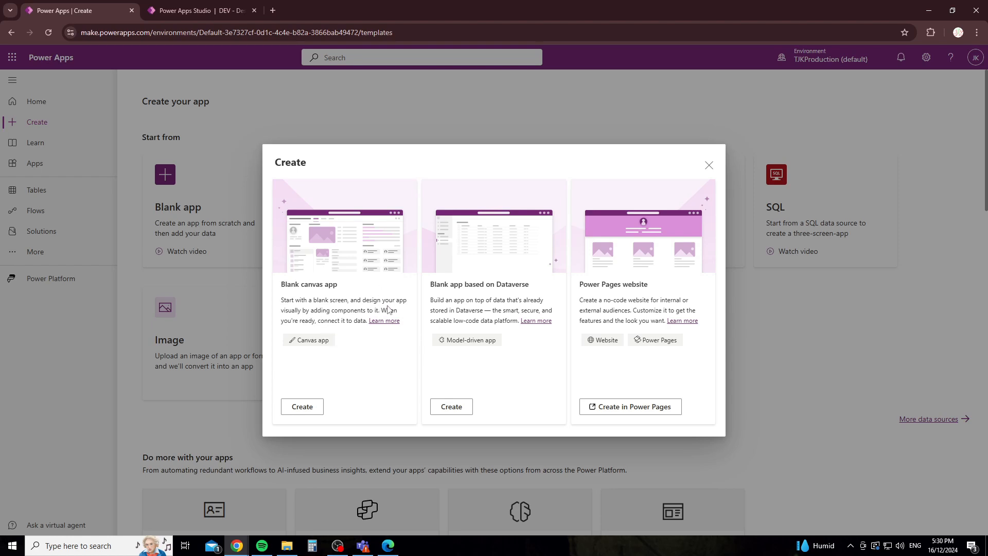
Step: Create a blank Tablet-format canvas app named 'DEV - TJKPRO - Admin Dashboard - Uniform Ordering'
{"action": "left_click", "coordinate": [305, 407]}
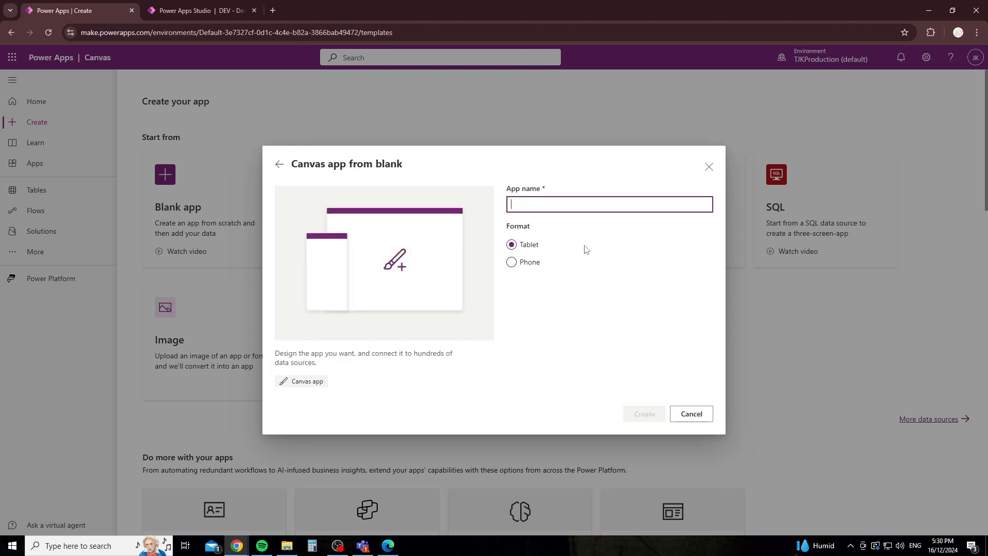
{"action": "left_click", "coordinate": [512, 263]}
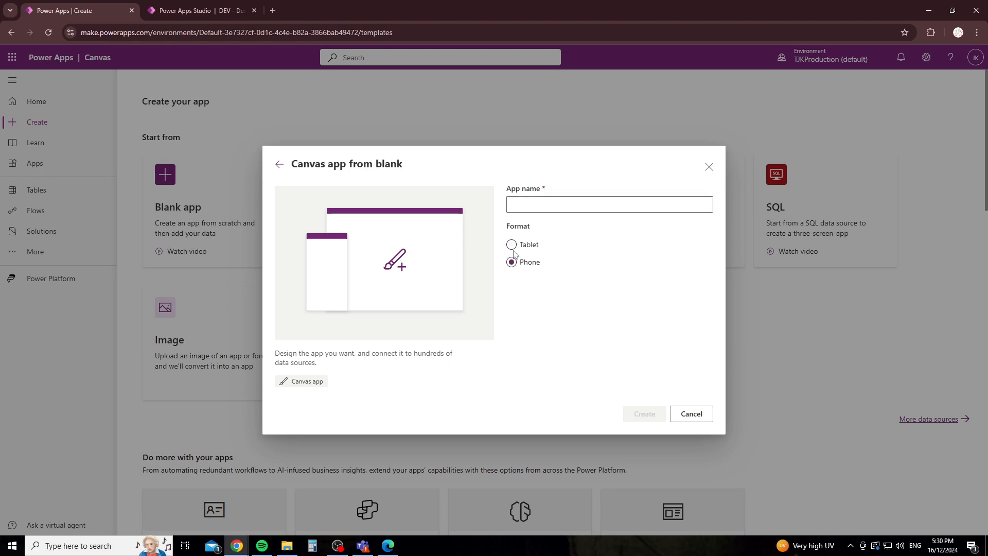
{"action": "left_click", "coordinate": [511, 245]}
{"action": "left_click", "coordinate": [525, 206]}
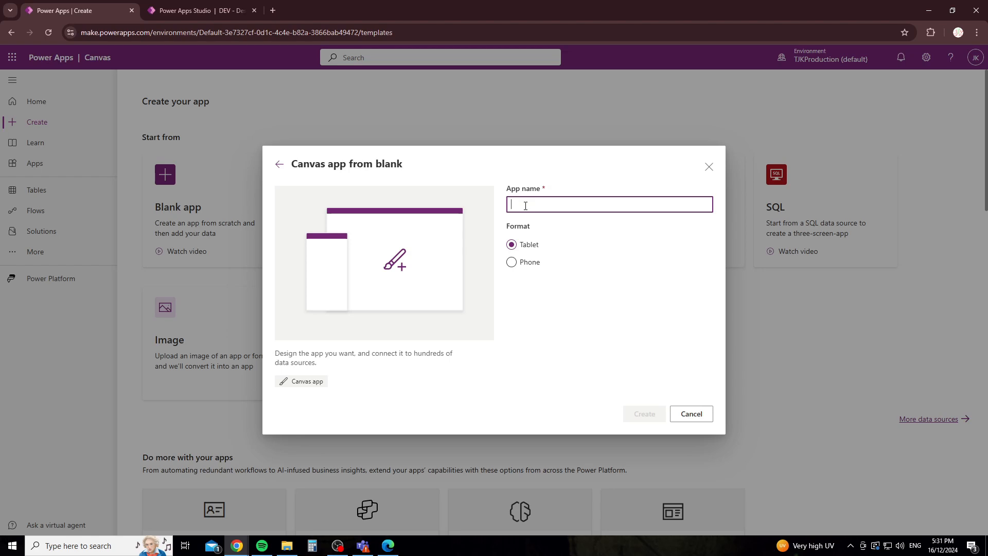
{"action": "type", "text": "DEV-"}
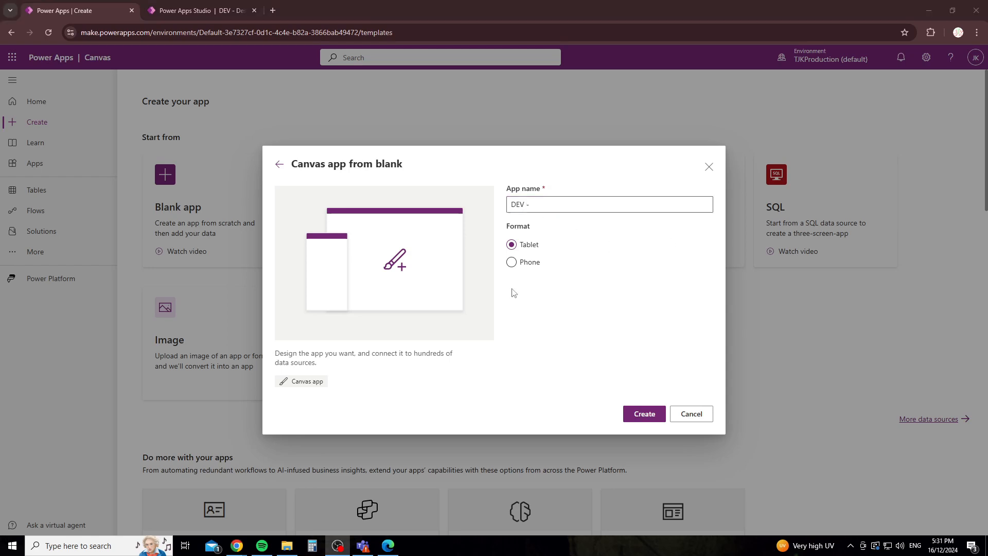
{"action": "left_click", "coordinate": [551, 202]}
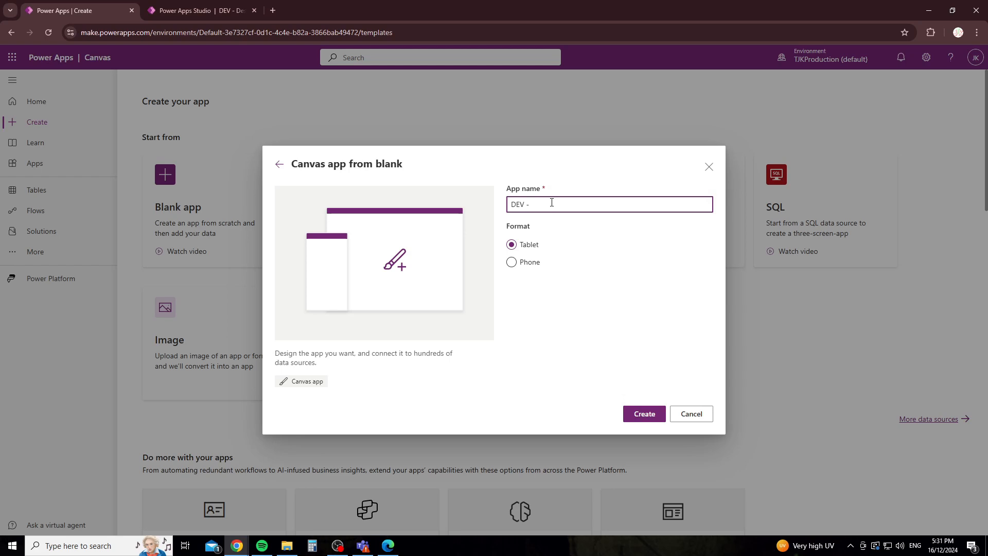
{"action": "type", "text": "TJKPRO - Admin "}
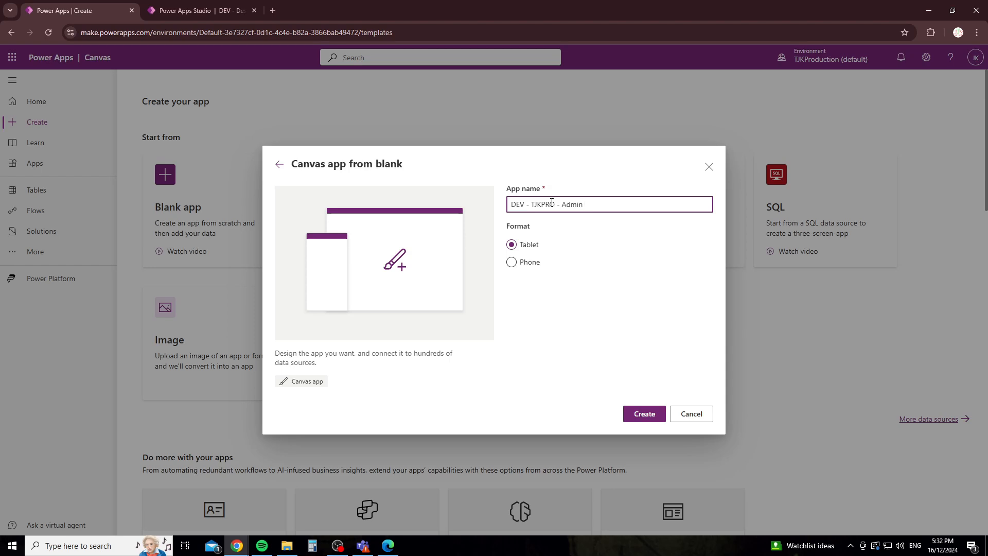
{"action": "type", "text": "-"}
{"action": "type", "text": "Dashboard"}
{"action": "type", "text": " _"}
{"action": "type", "text": " Uniform Orde"}
{"action": "type", "text": "r"}
{"action": "type", "text": "ing"}
{"action": "left_click", "coordinate": [578, 245]}
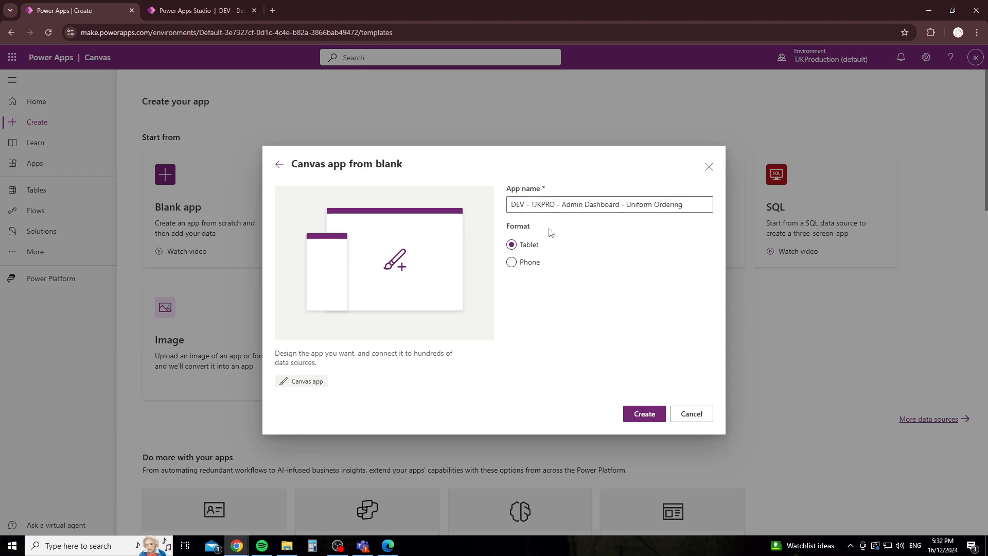
{"action": "left_click", "coordinate": [644, 414]}
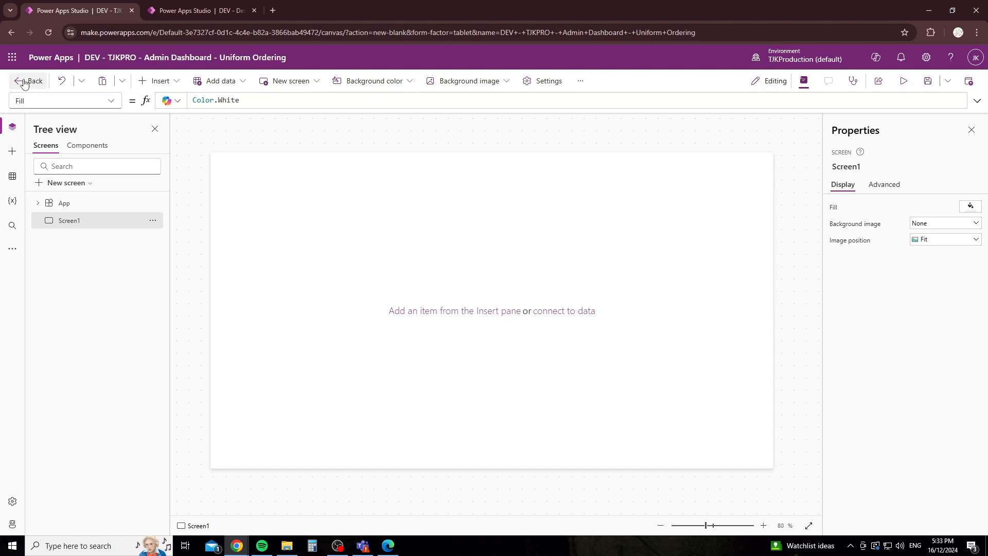
Step: Glance at the Undo and clipboard menus, then bring up the Insert controls pane
{"action": "left_click", "coordinate": [81, 81]}
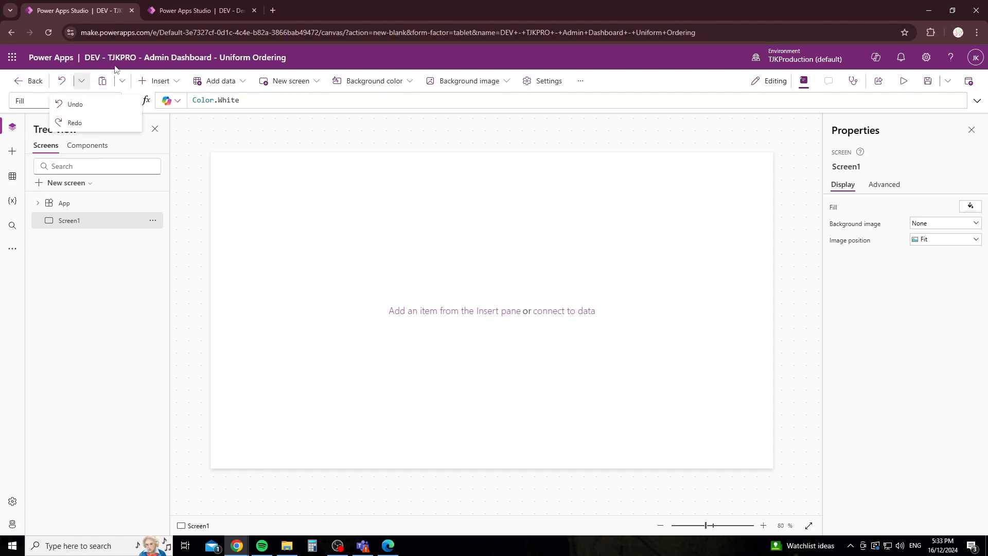
{"action": "left_click", "coordinate": [122, 81]}
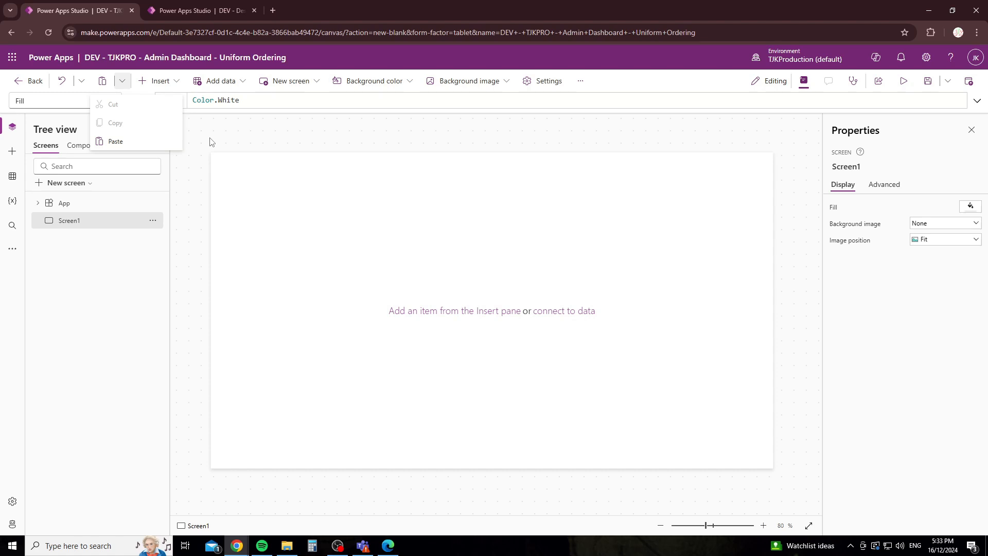
{"action": "left_click", "coordinate": [155, 82]}
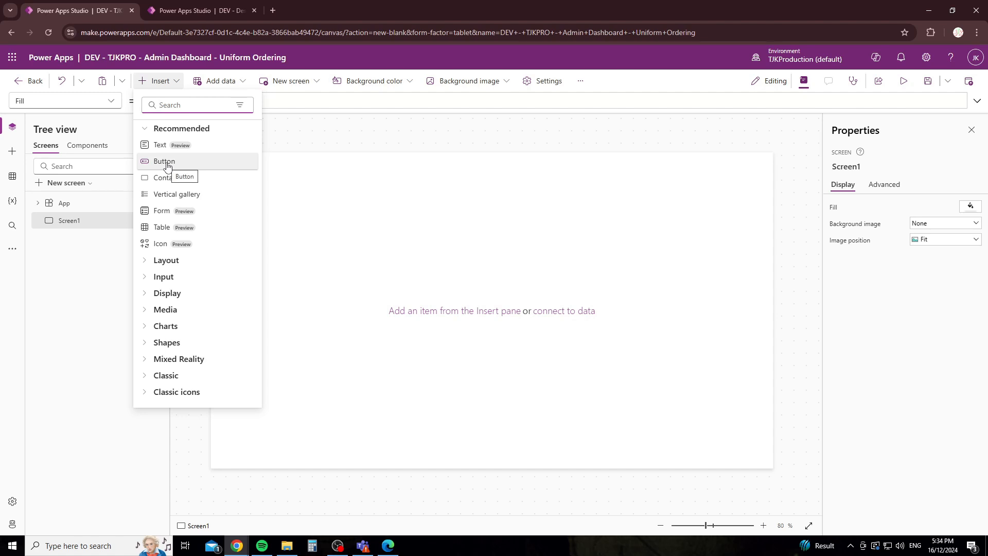
Step: Search the controls for 'button', close Insert, and list the Add data sources
{"action": "type", "text": "button"}
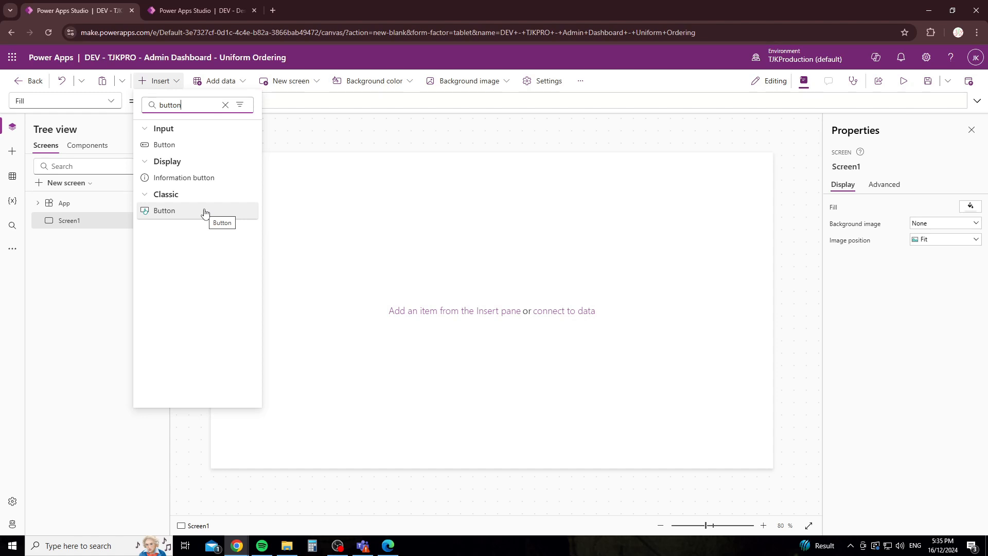
{"action": "left_click", "coordinate": [289, 141]}
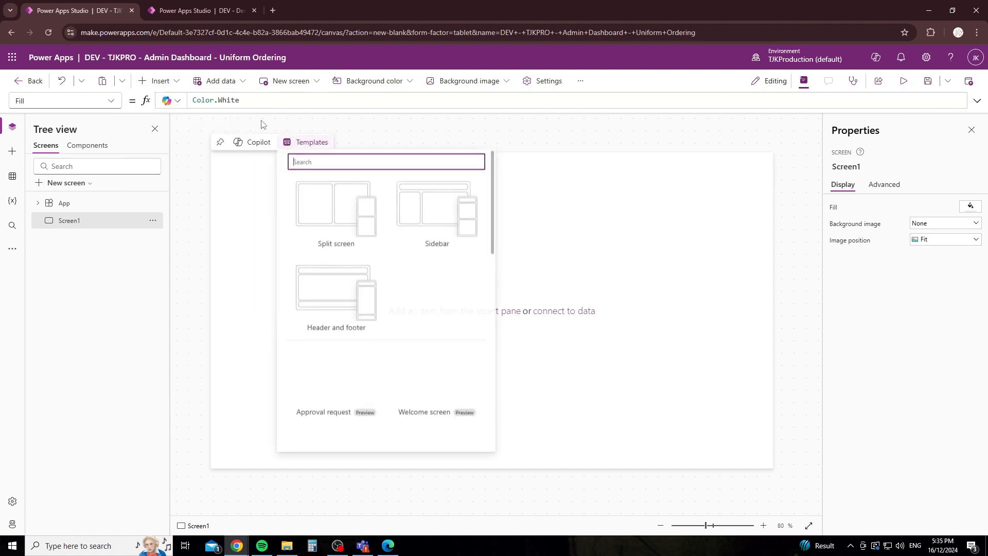
{"action": "left_click", "coordinate": [231, 130]}
{"action": "left_click", "coordinate": [218, 83]}
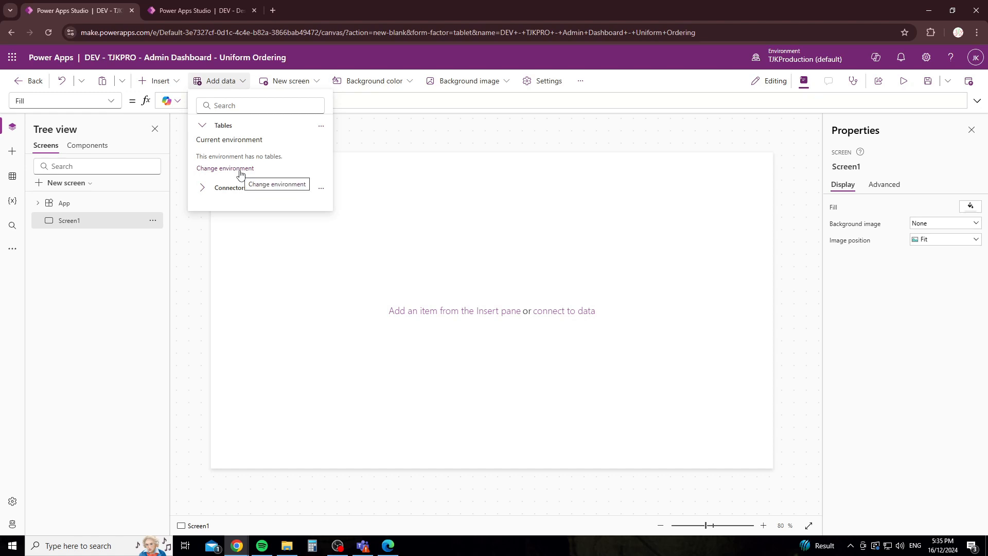
{"action": "left_click", "coordinate": [285, 81]}
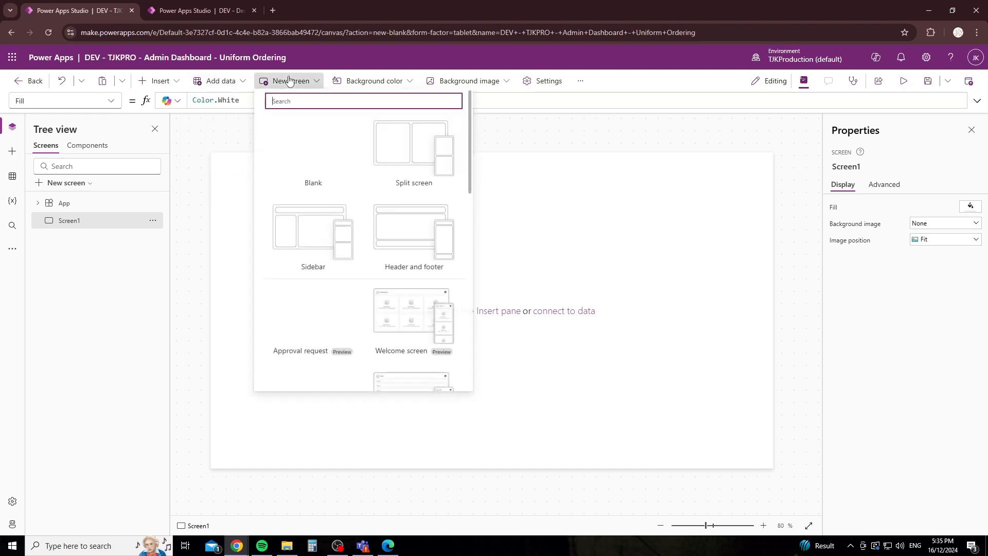
{"action": "scroll", "coordinate": [361, 222], "scroll_direction": "down", "scroll_amount": 3}
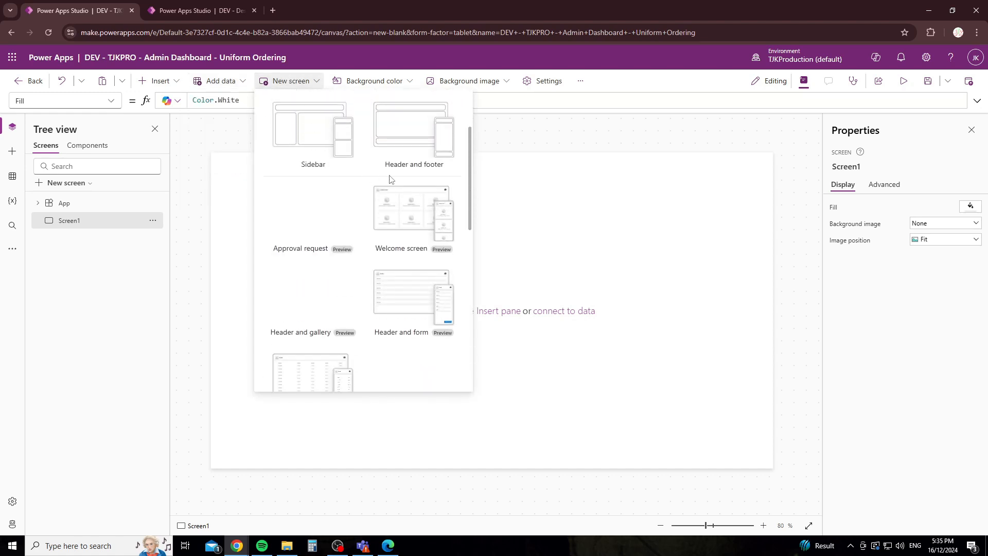
{"action": "scroll", "coordinate": [372, 276], "scroll_direction": "down", "scroll_amount": 5}
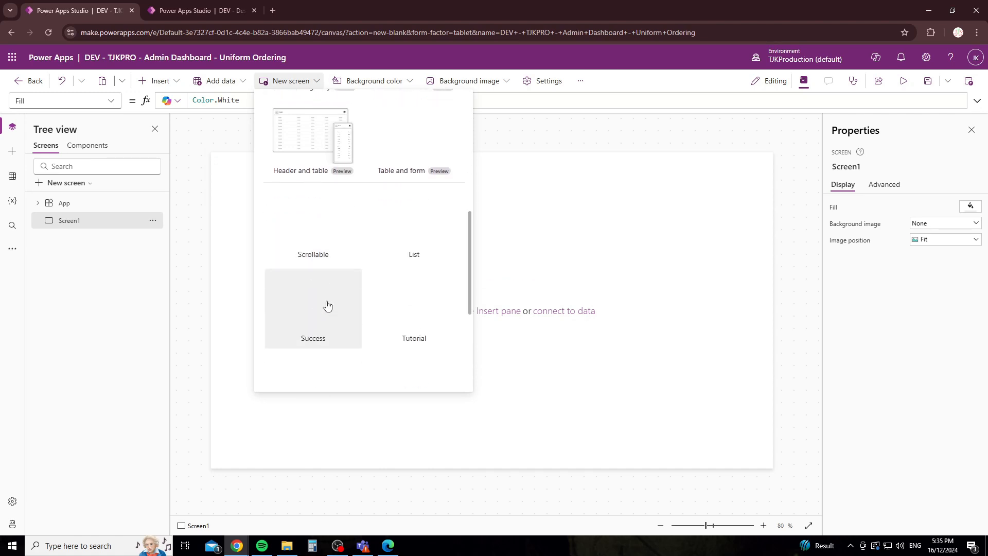
{"action": "scroll", "coordinate": [435, 298], "scroll_direction": "up", "scroll_amount": 8}
{"action": "left_click", "coordinate": [374, 81]}
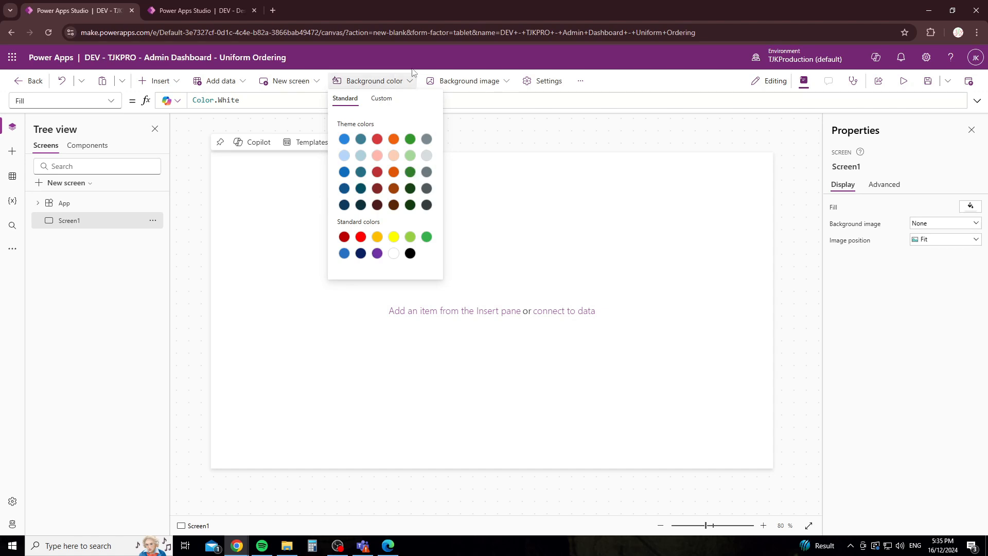
{"action": "left_click", "coordinate": [466, 82]}
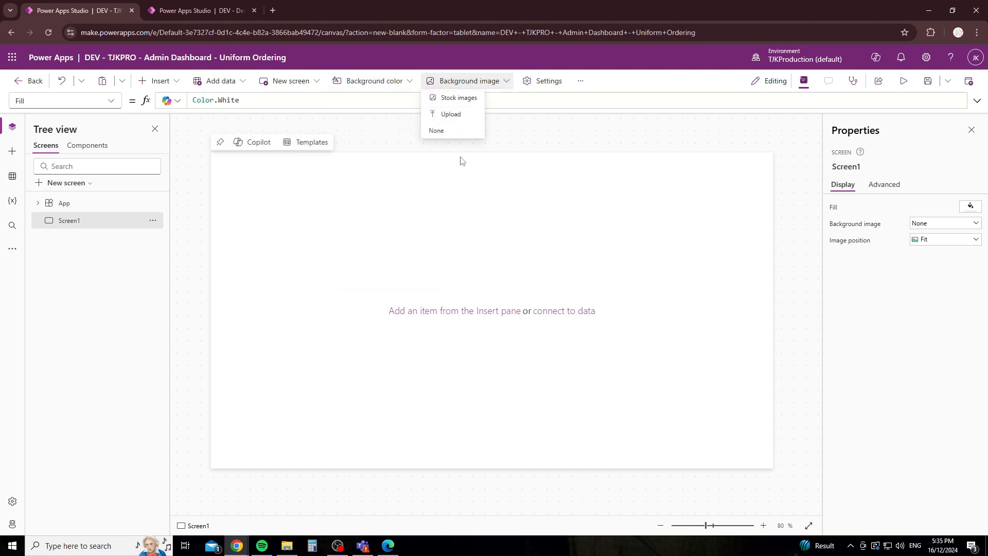
{"action": "left_click", "coordinate": [541, 83]}
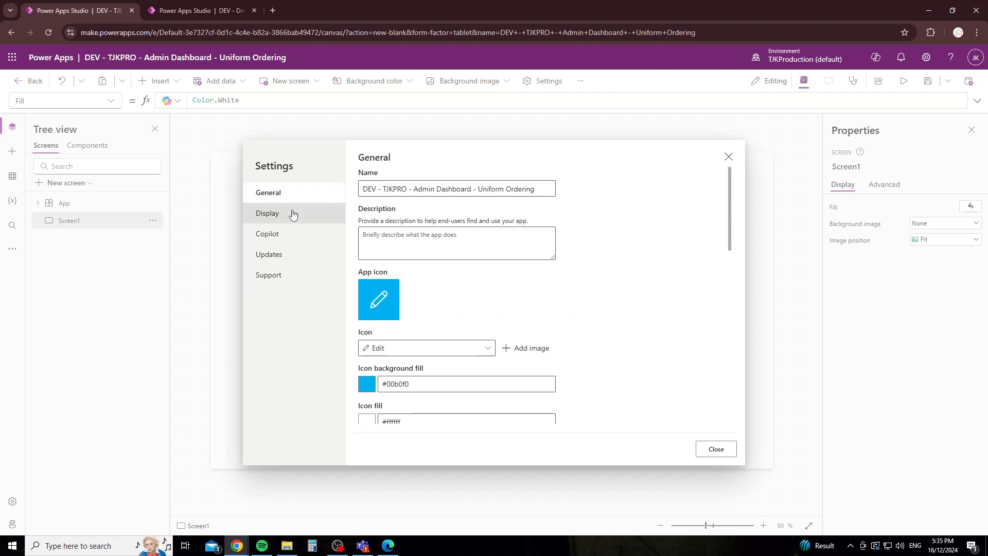
{"action": "left_click", "coordinate": [267, 213]}
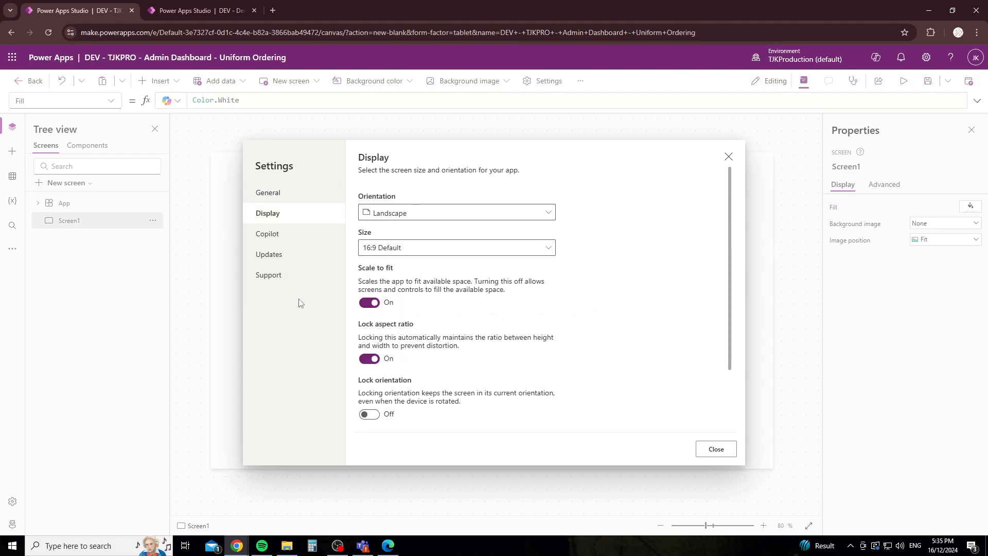
{"action": "left_click", "coordinate": [728, 157]}
{"action": "left_click", "coordinate": [578, 84]}
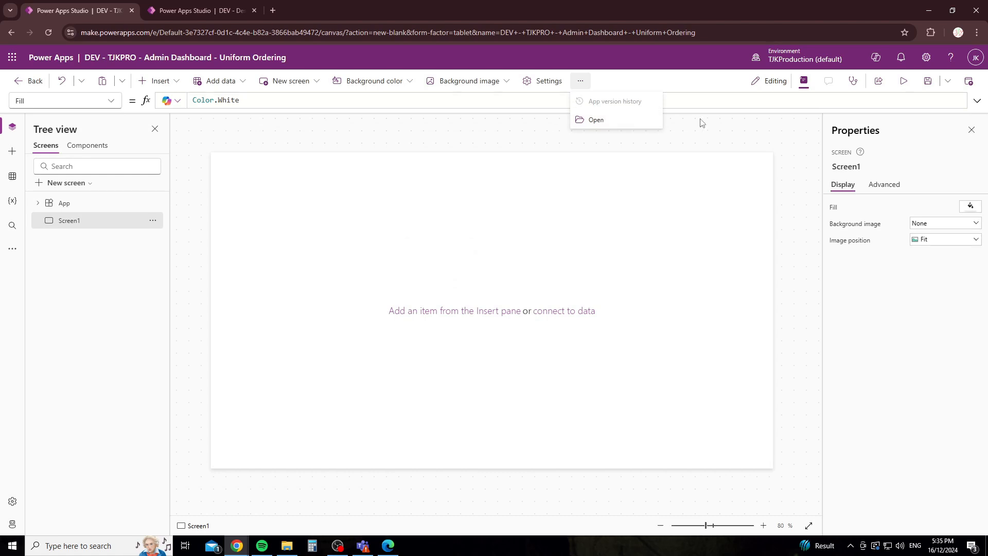
{"action": "left_click", "coordinate": [743, 82]}
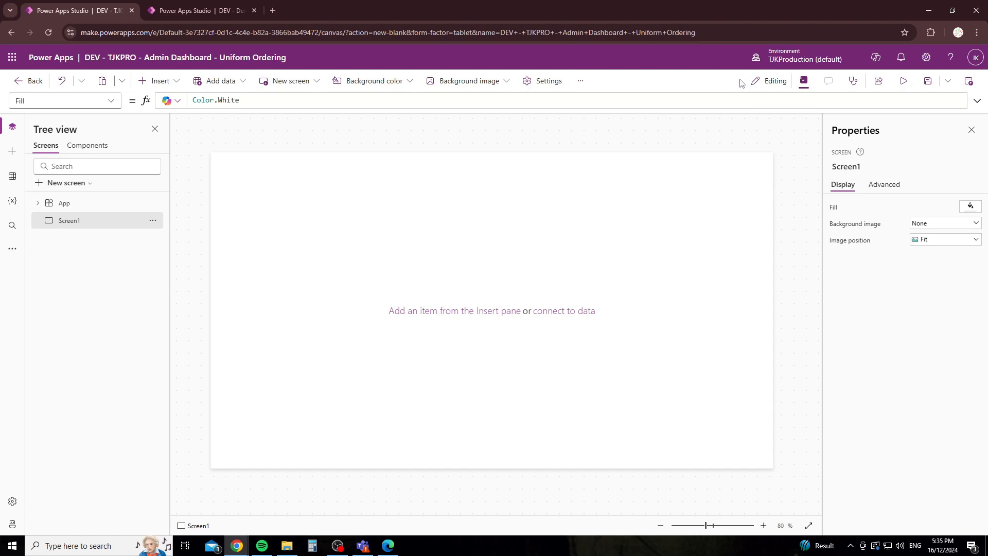
Step: Review the App checker's Accessibility findings, then run the empty app in preview
{"action": "left_click", "coordinate": [804, 82]}
{"action": "left_click", "coordinate": [804, 82]}
{"action": "left_click", "coordinate": [854, 83]}
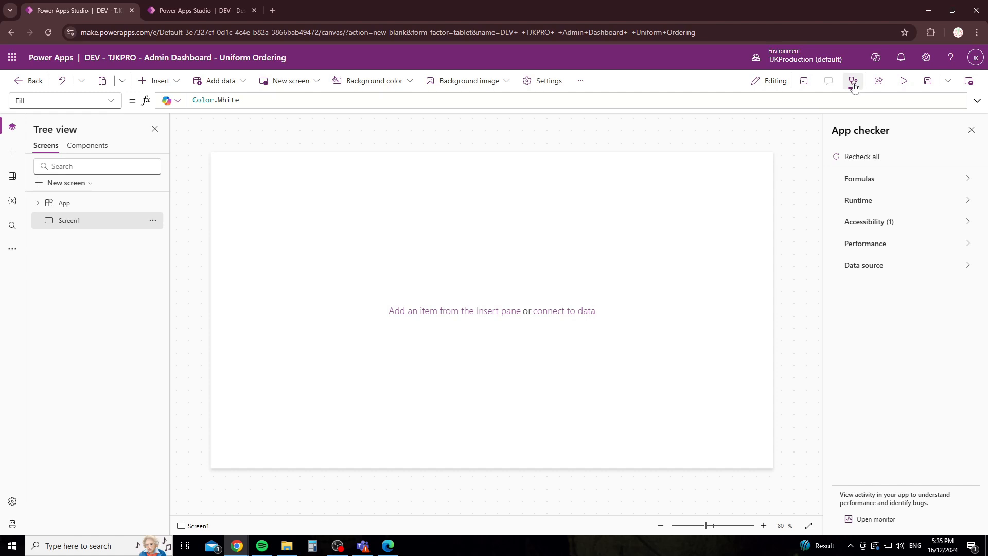
{"action": "left_click", "coordinate": [854, 223]}
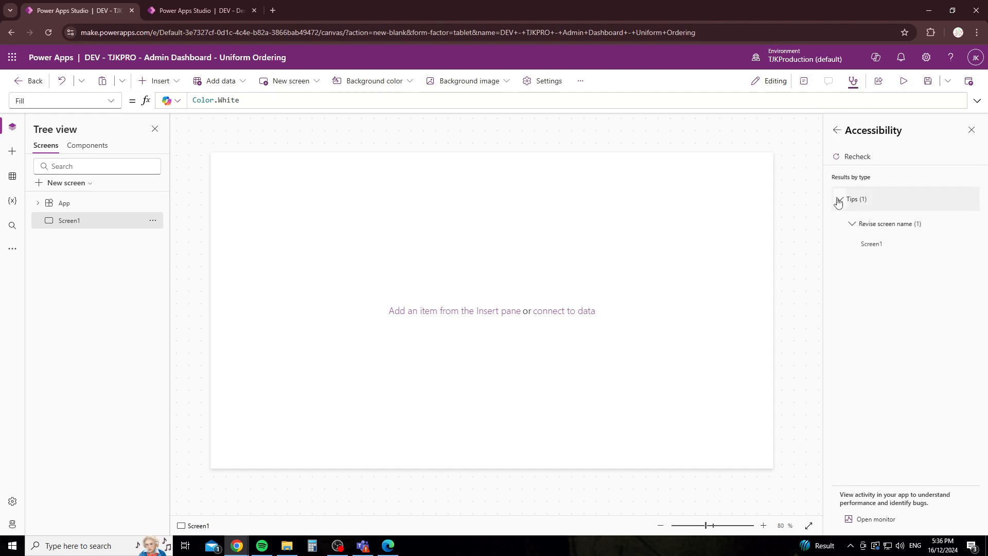
{"action": "left_click", "coordinate": [838, 201]}
{"action": "left_click", "coordinate": [837, 130]}
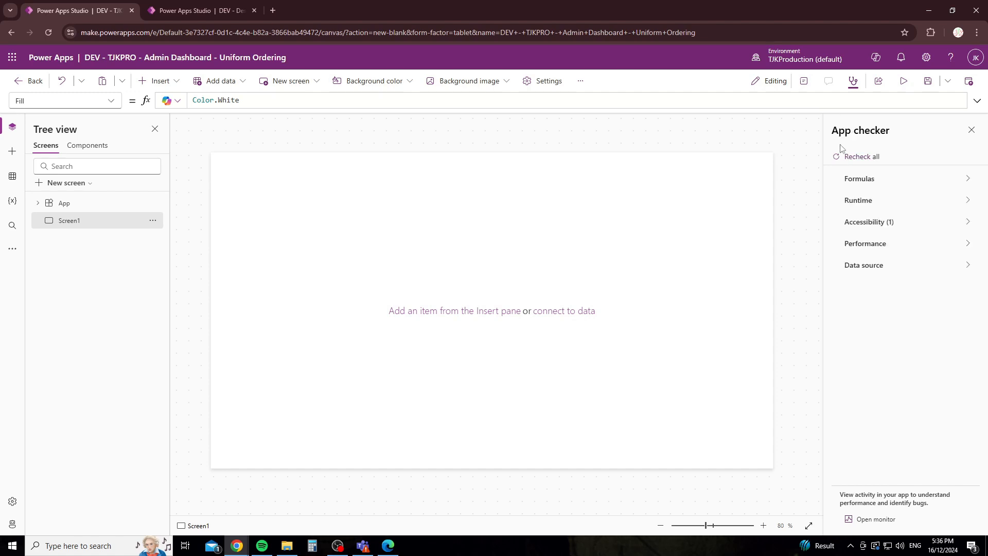
{"action": "left_click", "coordinate": [882, 85]}
{"action": "left_click", "coordinate": [901, 81]}
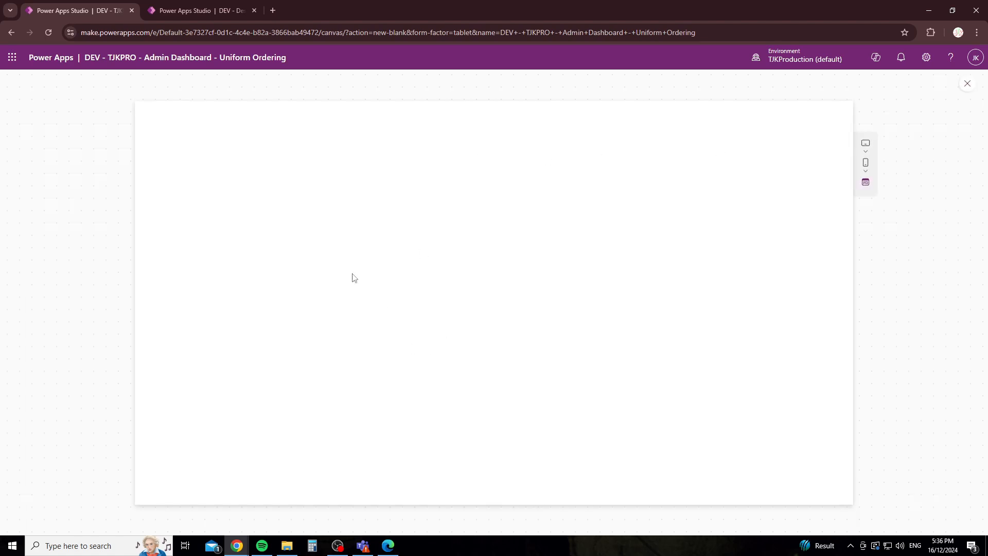
Step: Exit preview, dismiss the 'Did you know' tip, and glance at the Save options
{"action": "left_click", "coordinate": [967, 84]}
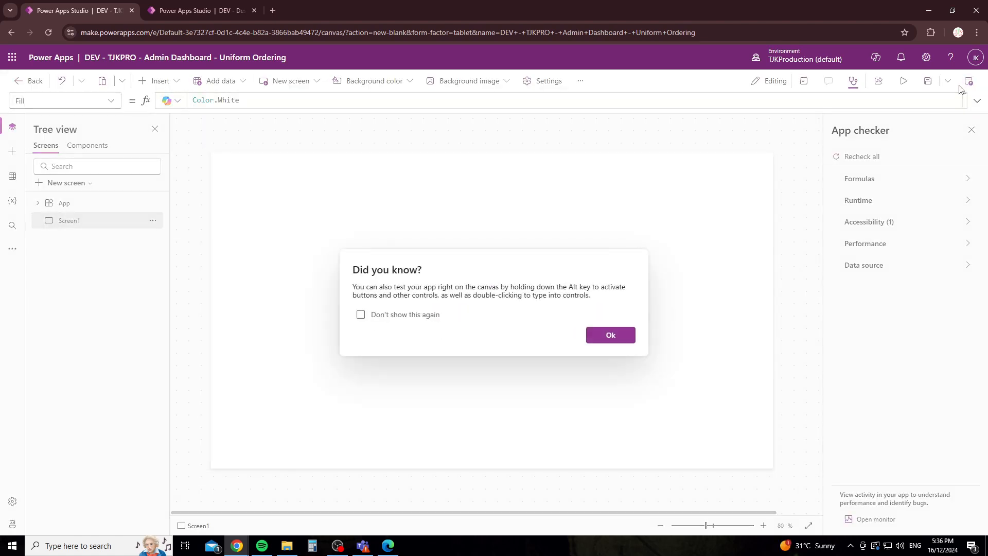
{"action": "left_click", "coordinate": [610, 335]}
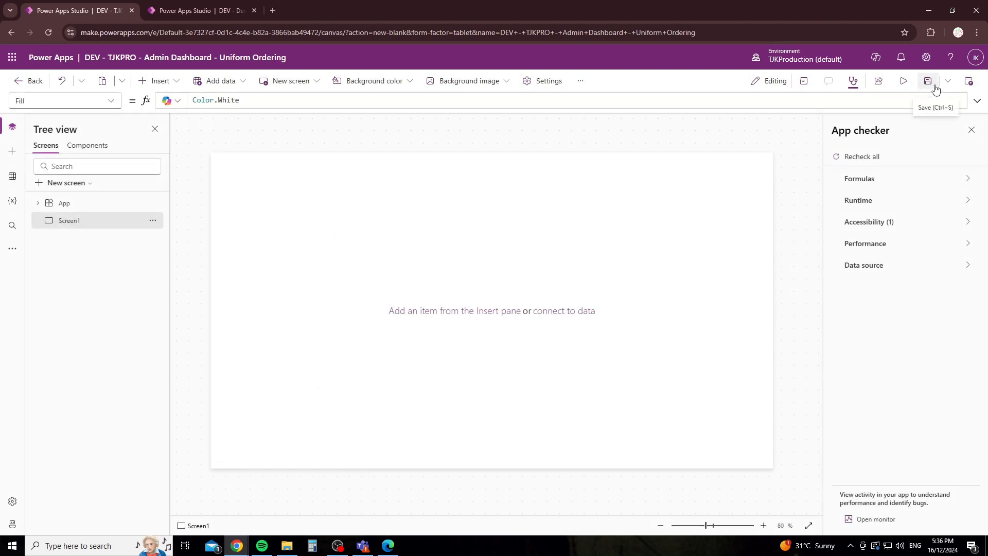
{"action": "left_click", "coordinate": [947, 80]}
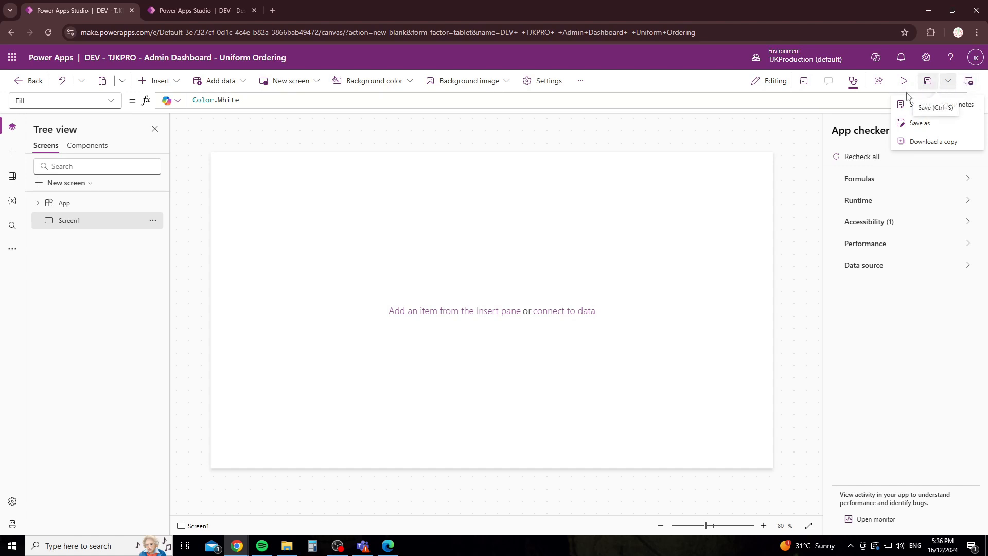
{"action": "left_click", "coordinate": [750, 147]}
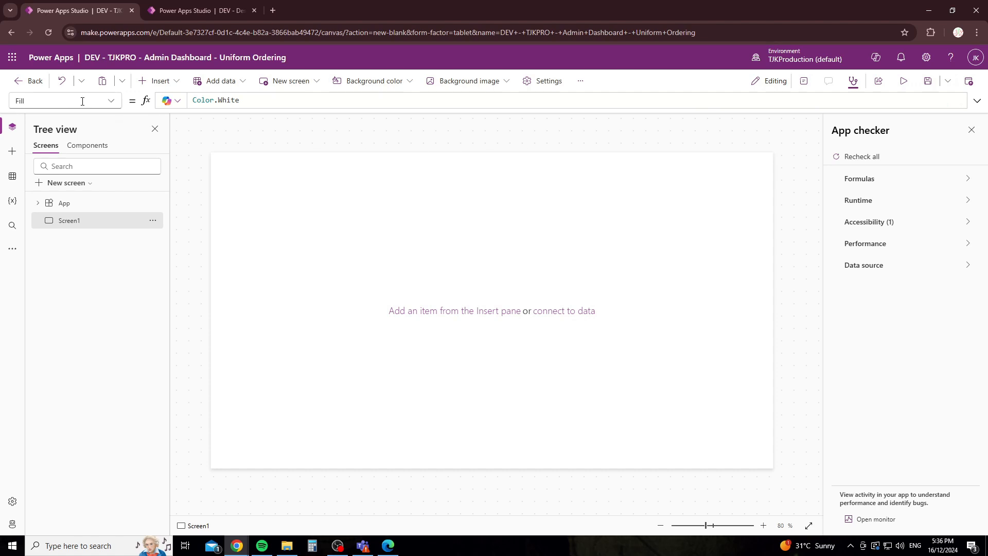
Step: Browse the App and Screen1 property lists, then show Screen1's Properties pane (Fill Color.White, image position Fit)
{"action": "left_click", "coordinate": [109, 100]}
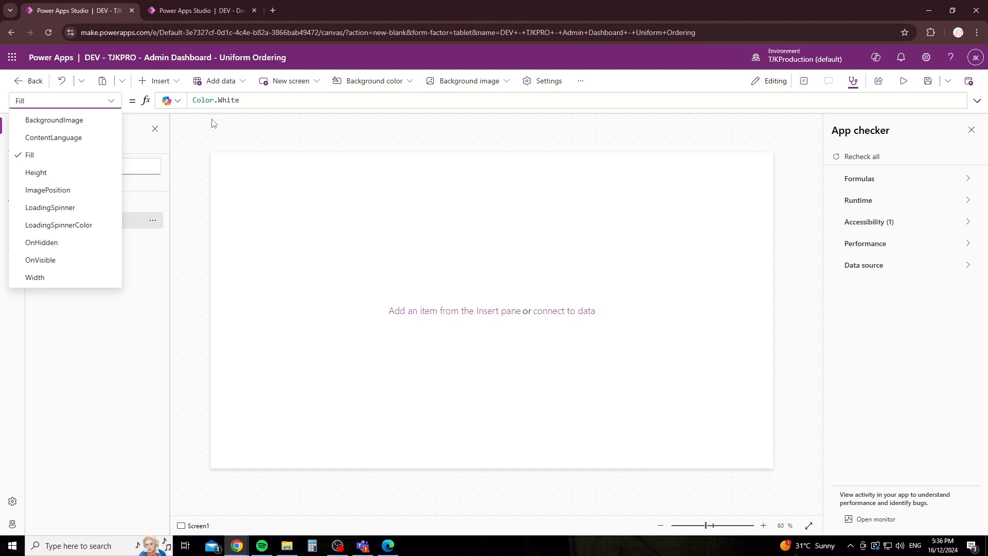
{"action": "left_click", "coordinate": [184, 143]}
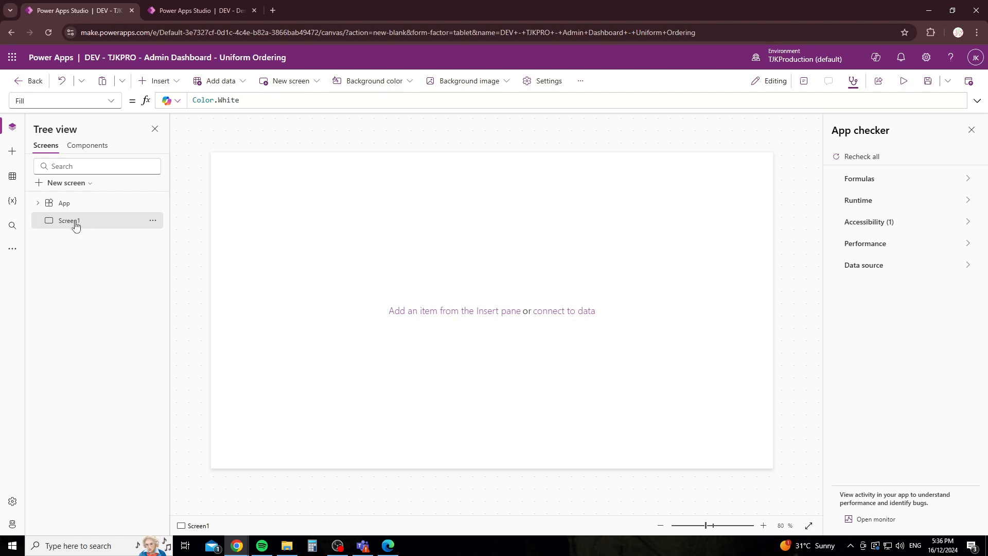
{"action": "left_click", "coordinate": [103, 101]}
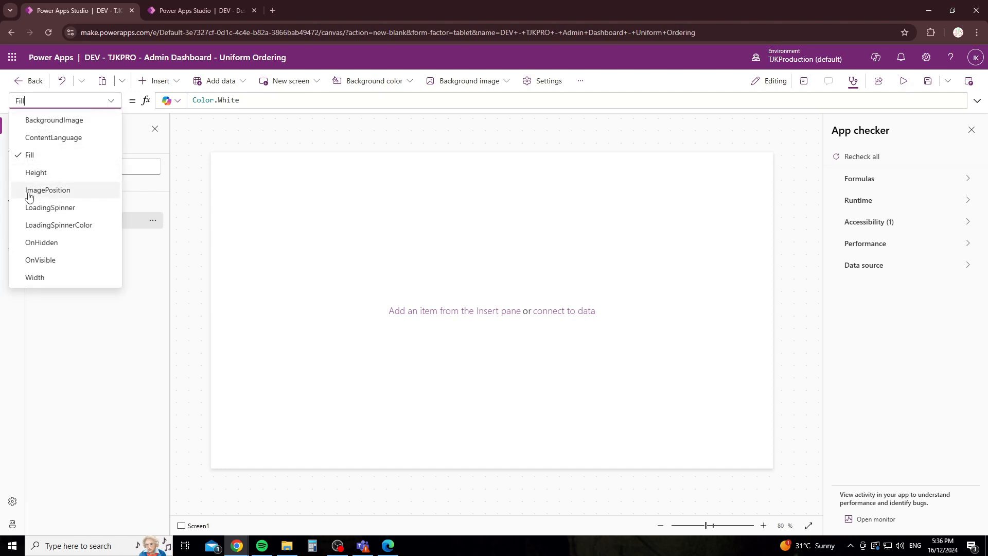
{"action": "left_click", "coordinate": [204, 219]}
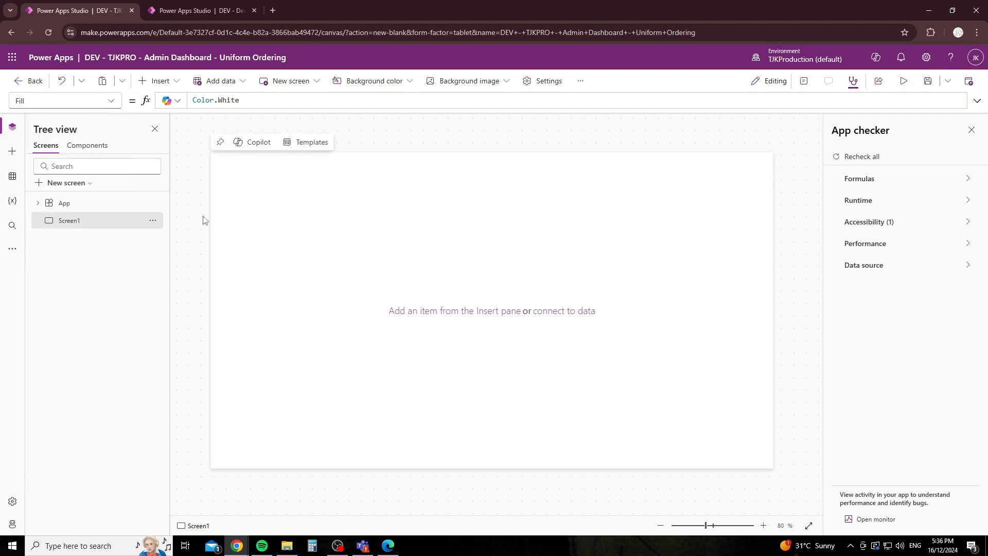
{"action": "left_click", "coordinate": [55, 207]}
{"action": "left_click", "coordinate": [111, 101]}
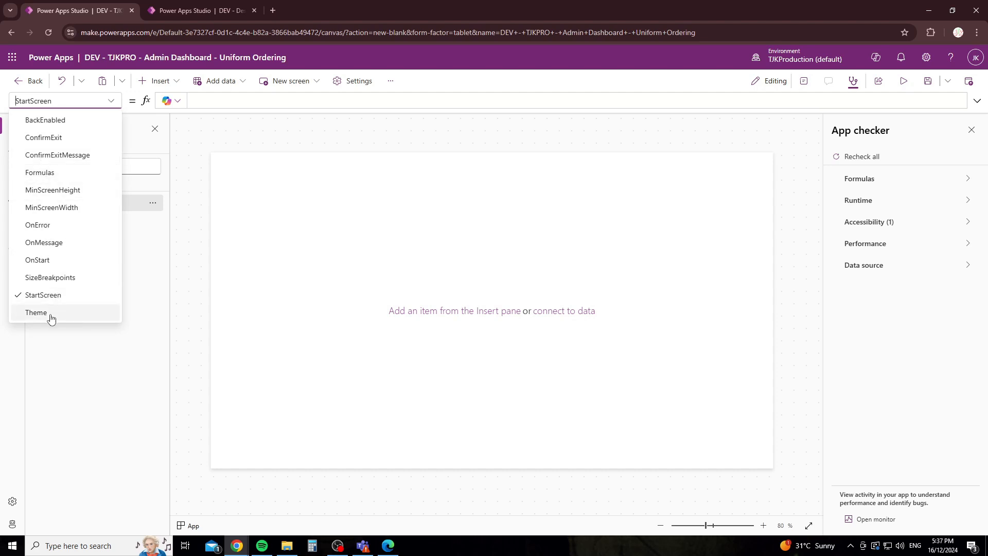
{"action": "left_click", "coordinate": [221, 213]}
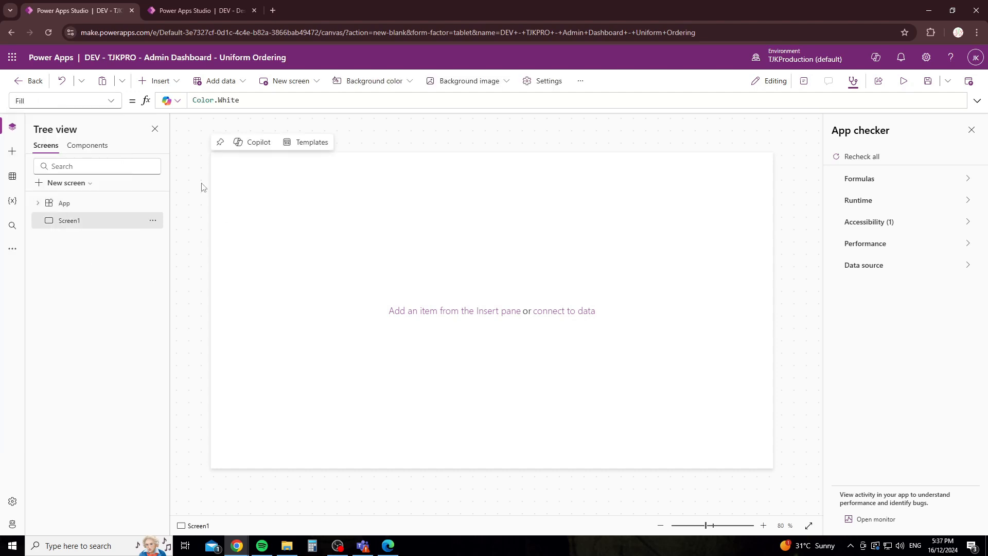
{"action": "left_click", "coordinate": [111, 101]}
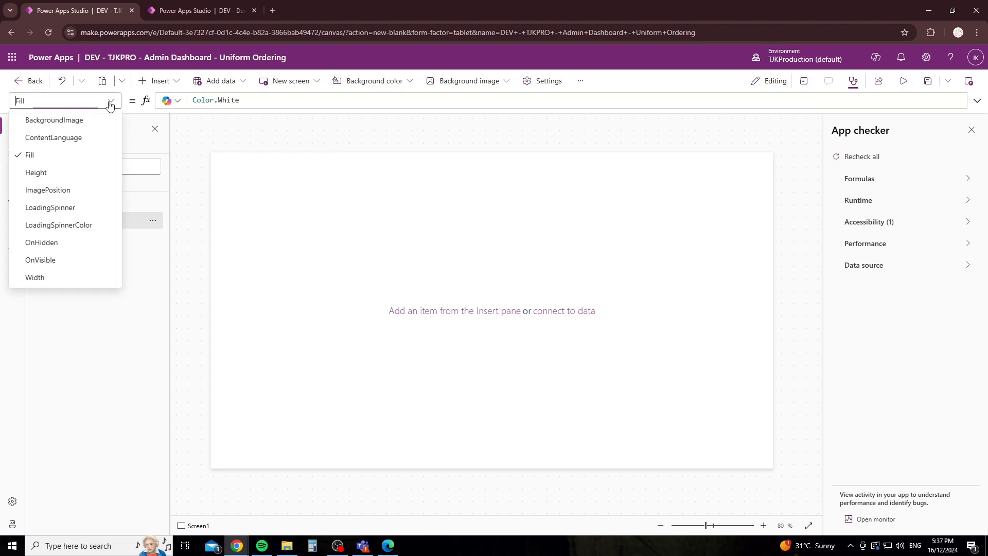
{"action": "left_click", "coordinate": [195, 124]}
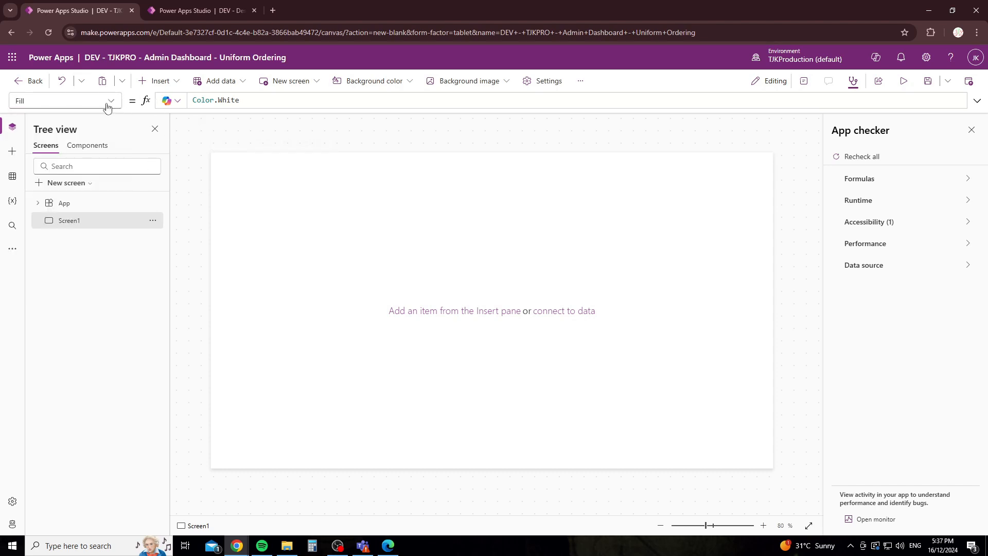
{"action": "left_click", "coordinate": [852, 82]}
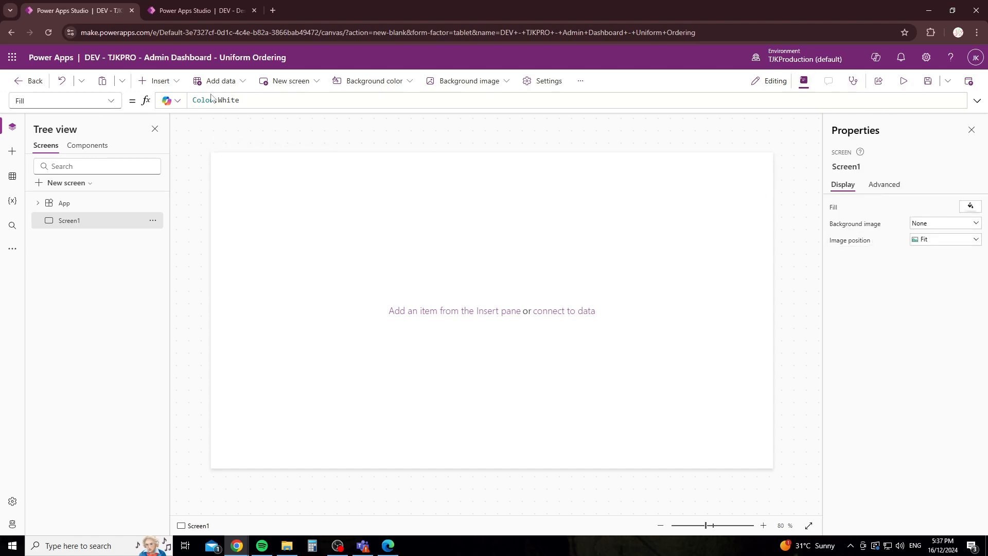
Step: Inspect Screen1's OnHidden, OnVisible and BackgroundImage formulas on the Advanced tab
{"action": "double_click", "coordinate": [253, 101]}
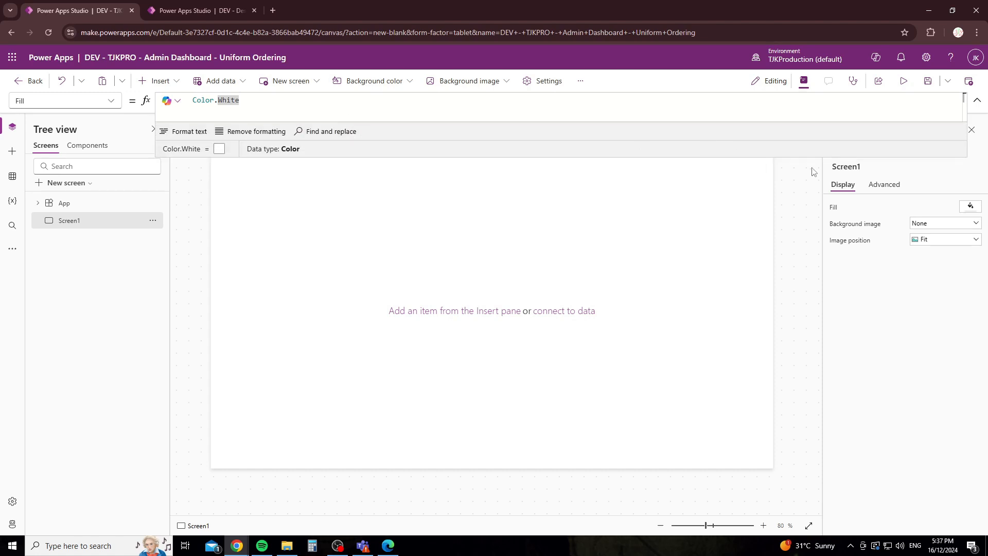
{"action": "left_click", "coordinate": [881, 184]}
{"action": "left_click", "coordinate": [859, 267]}
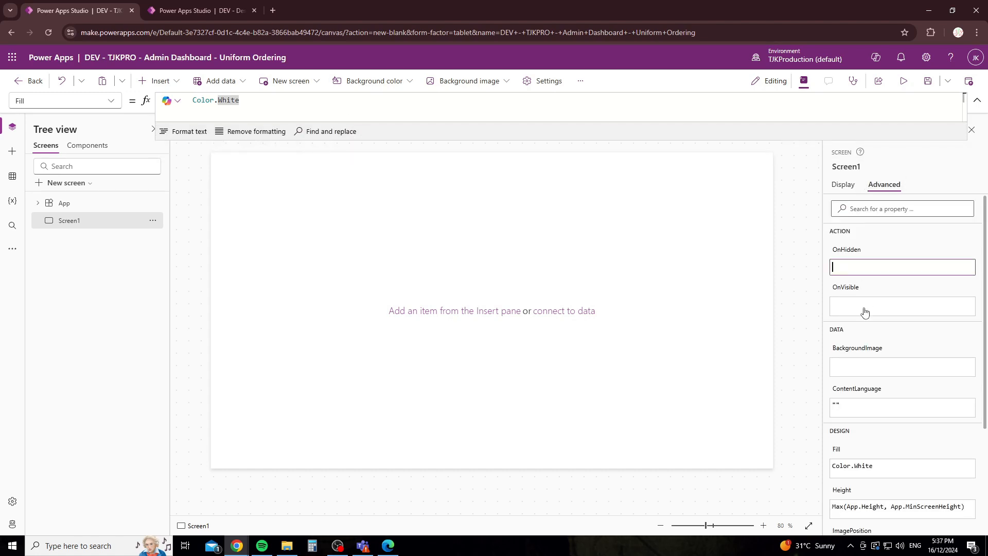
{"action": "left_click", "coordinate": [865, 311]}
{"action": "left_click", "coordinate": [869, 368]}
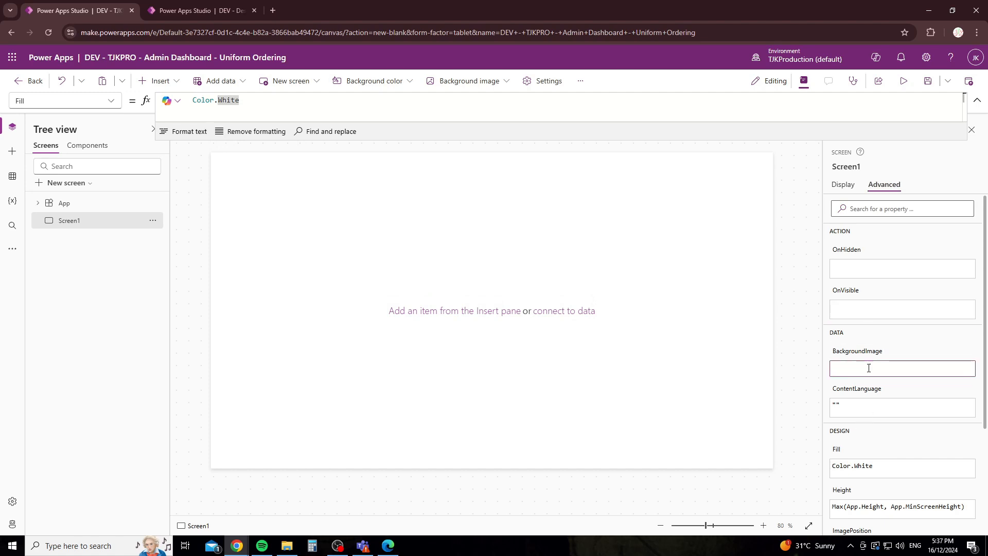
{"action": "left_click_drag", "start_coordinate": [529, 141], "coordinate": [507, 463]}
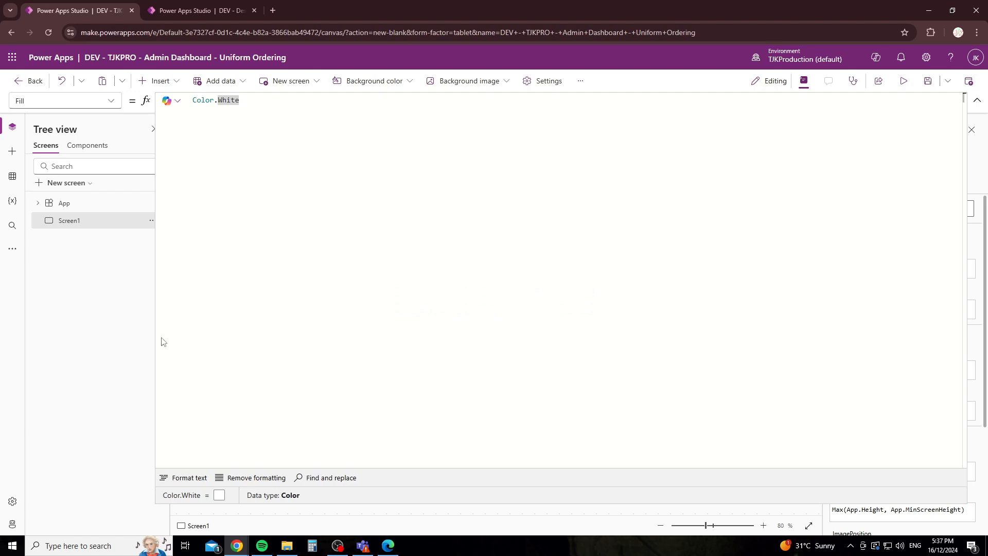
{"action": "left_click_drag", "start_coordinate": [412, 511], "coordinate": [562, 170]}
{"action": "left_click", "coordinate": [839, 268]}
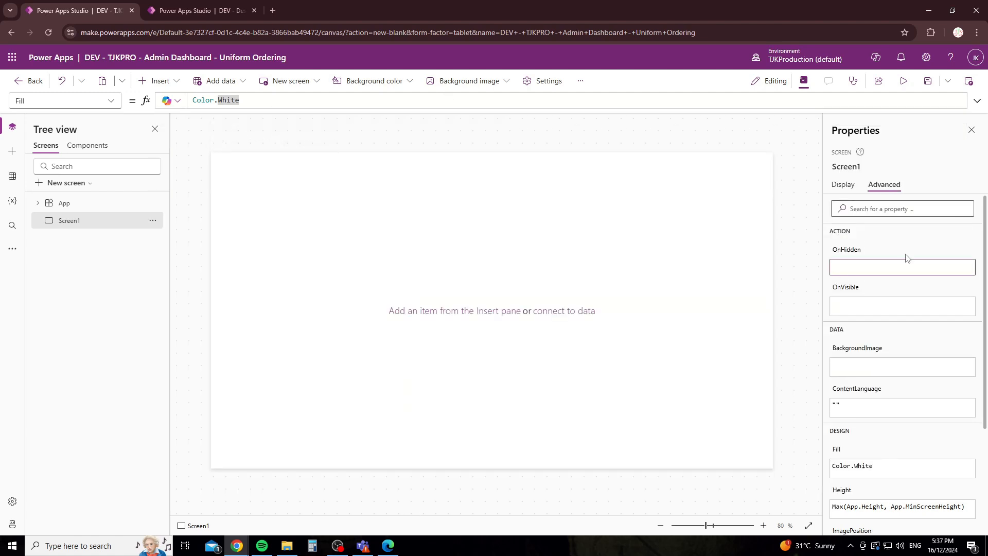
{"action": "left_click", "coordinate": [843, 184]}
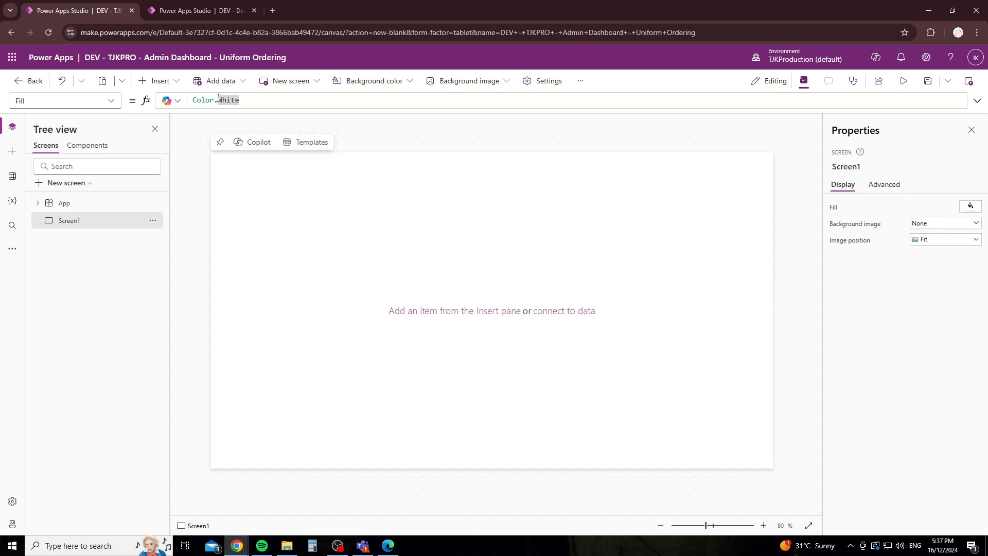
Step: Try the multi-line formula bar and Copilot menu, then scroll Screen1's full advanced property list
{"action": "left_click", "coordinate": [977, 102]}
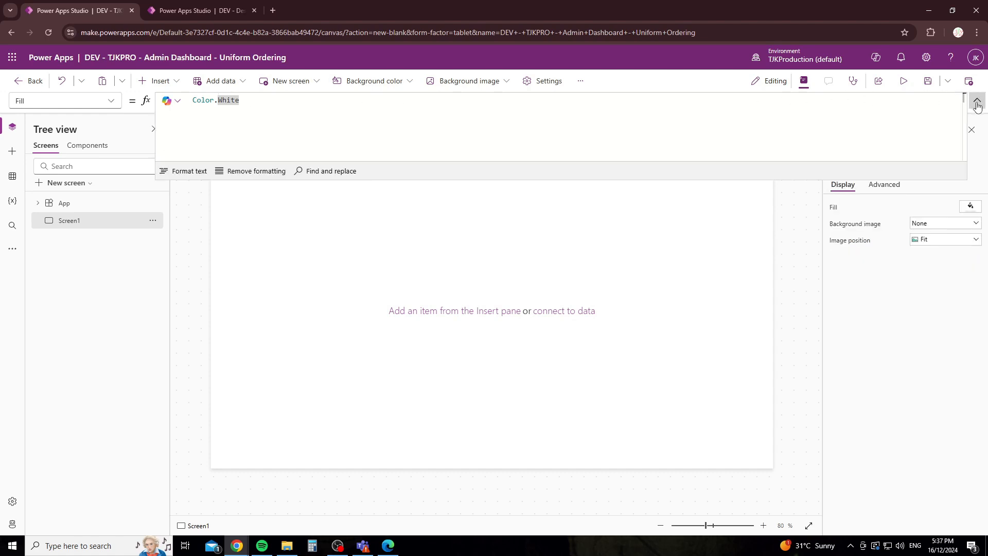
{"action": "left_click", "coordinate": [977, 102]}
{"action": "left_click", "coordinate": [977, 102]}
{"action": "left_click", "coordinate": [977, 102]}
{"action": "left_click", "coordinate": [175, 101]}
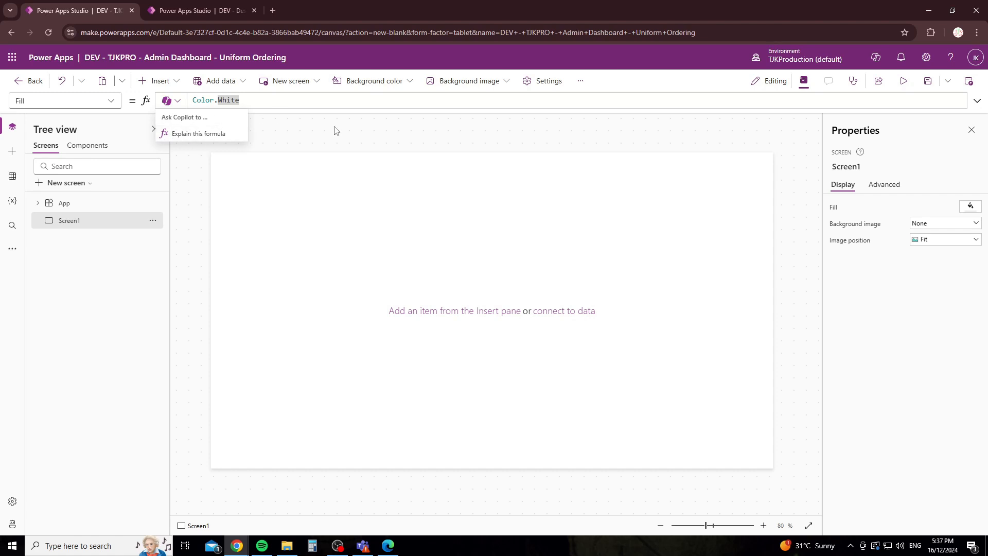
{"action": "left_click", "coordinate": [257, 105]}
{"action": "left_click", "coordinate": [340, 151]}
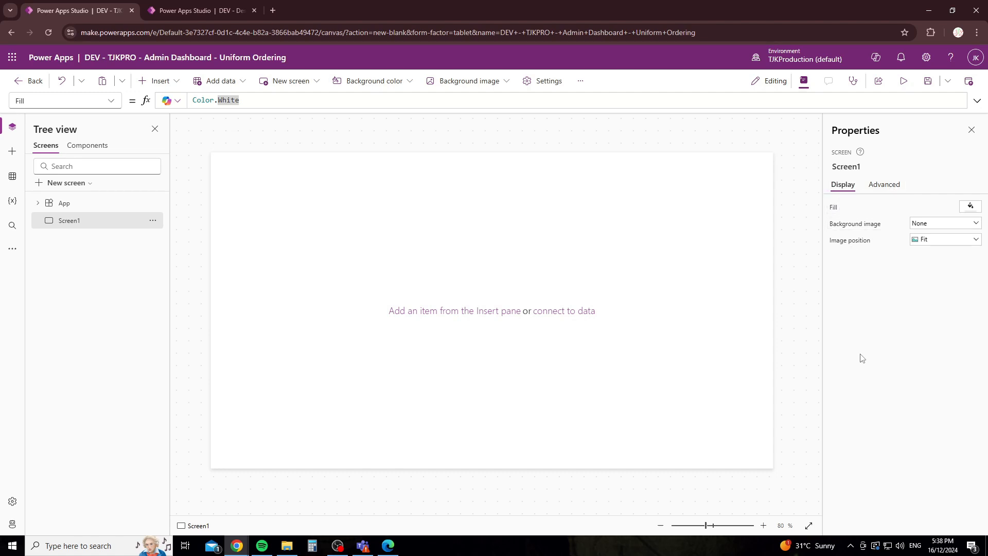
{"action": "left_click", "coordinate": [881, 185]}
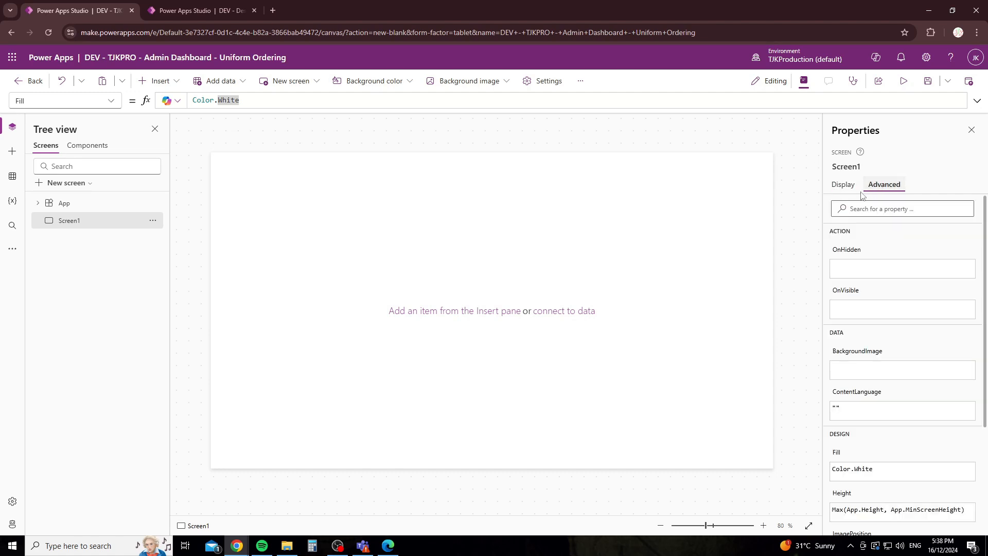
{"action": "scroll", "coordinate": [856, 277], "scroll_direction": "down", "scroll_amount": 3}
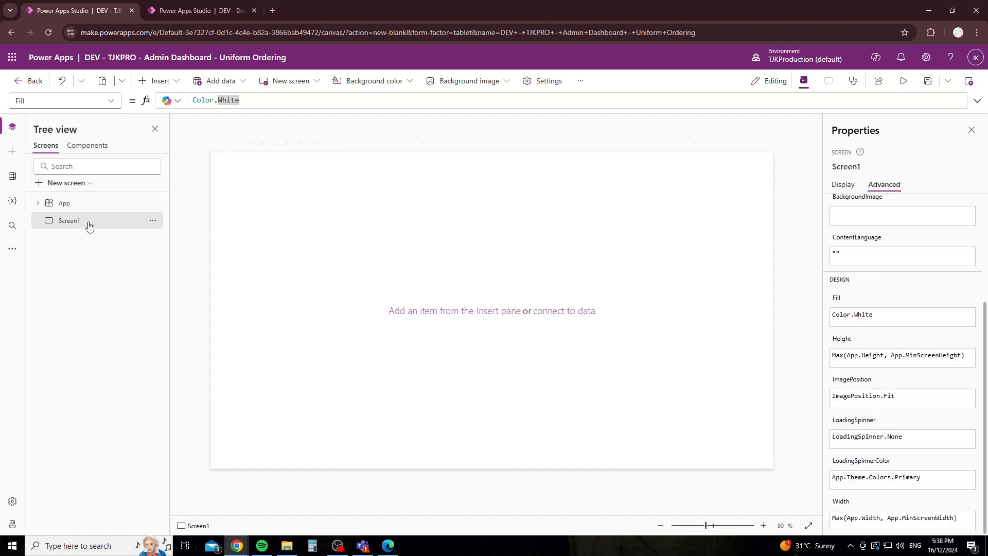
{"action": "scroll", "coordinate": [874, 245], "scroll_direction": "up", "scroll_amount": 3}
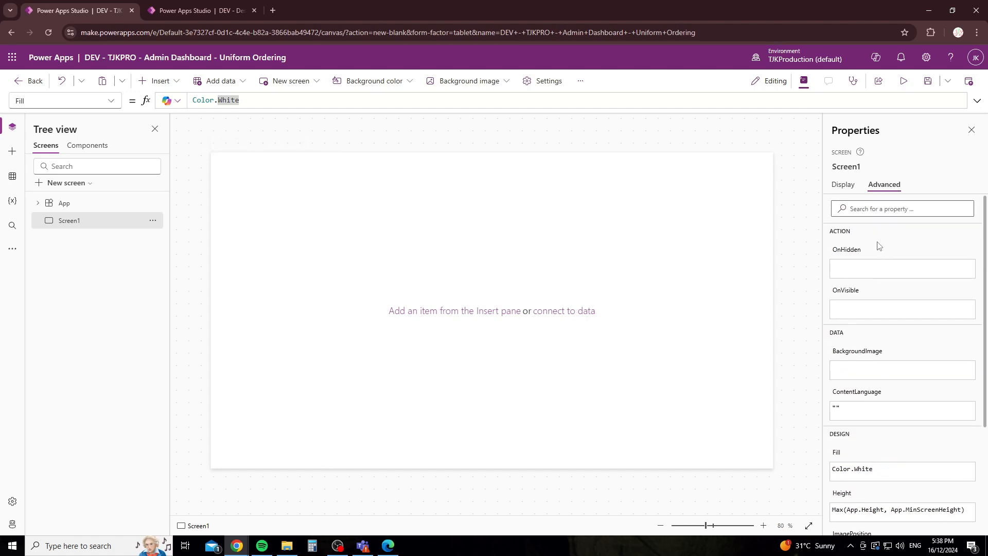
Step: Rename Screen1 to 'DEV - Home Page' and return to the Display properties
{"action": "left_click", "coordinate": [854, 168]}
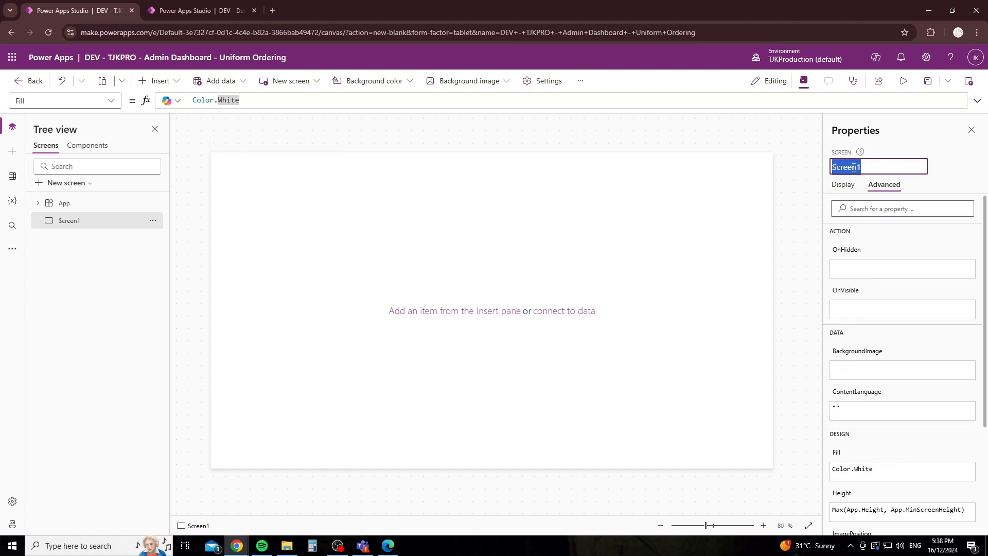
{"action": "left_click", "coordinate": [890, 152]}
{"action": "left_click", "coordinate": [858, 167]}
{"action": "type", "text": "H"}
{"action": "type", "text": "DE"}
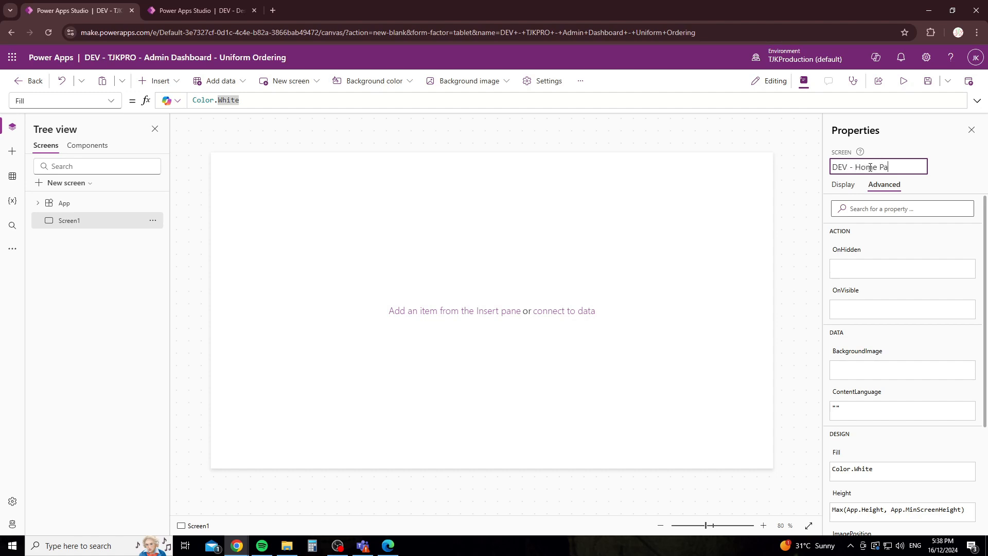
{"action": "key", "text": "Return"}
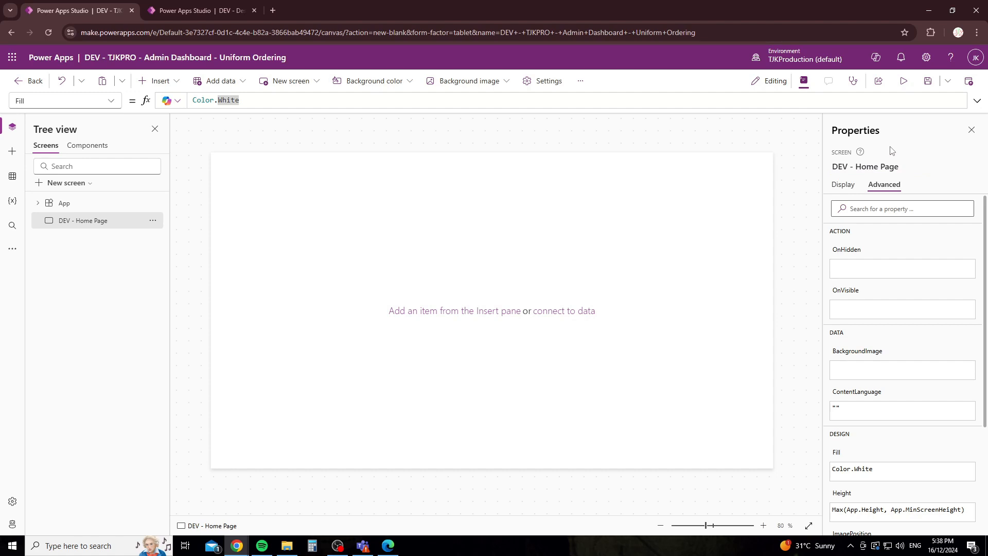
{"action": "left_click", "coordinate": [843, 184]}
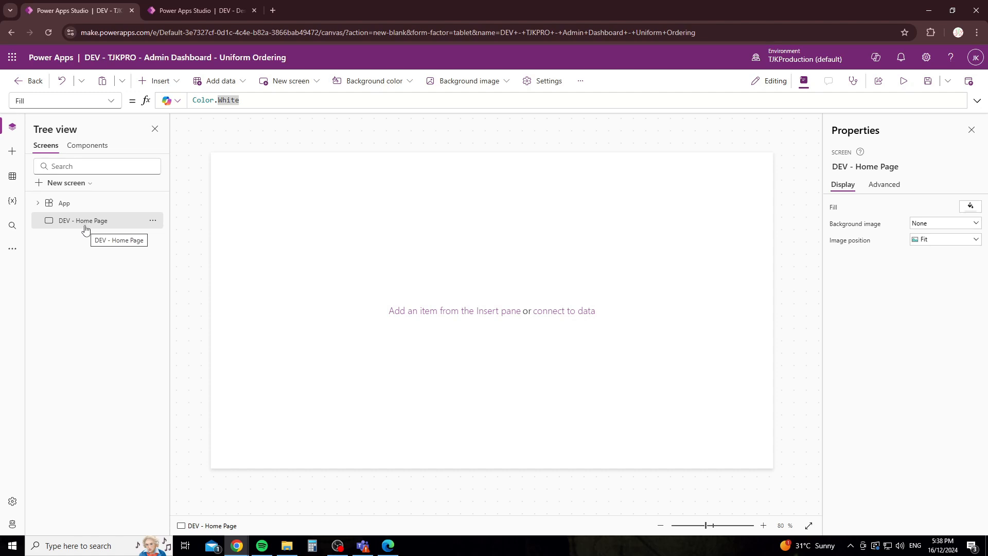
Step: Browse the Insert pane and its search filter options
{"action": "left_click", "coordinate": [12, 150]}
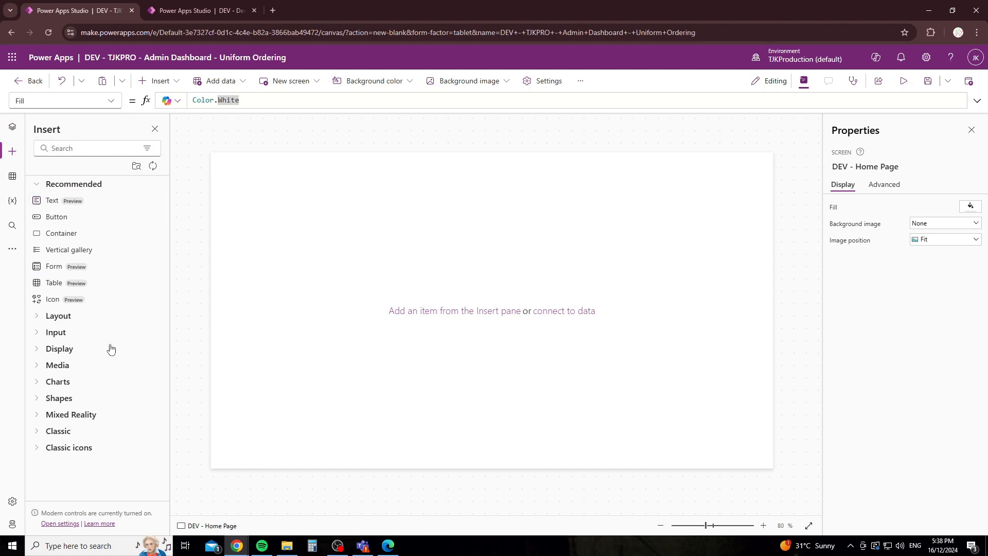
{"action": "left_click", "coordinate": [158, 81]}
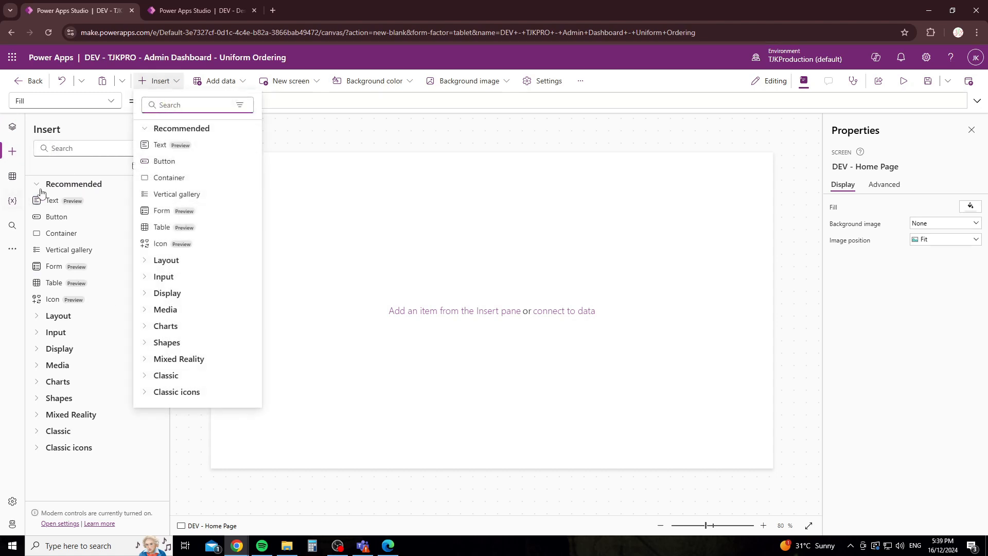
{"action": "left_click", "coordinate": [240, 107]}
{"action": "left_click", "coordinate": [59, 164]}
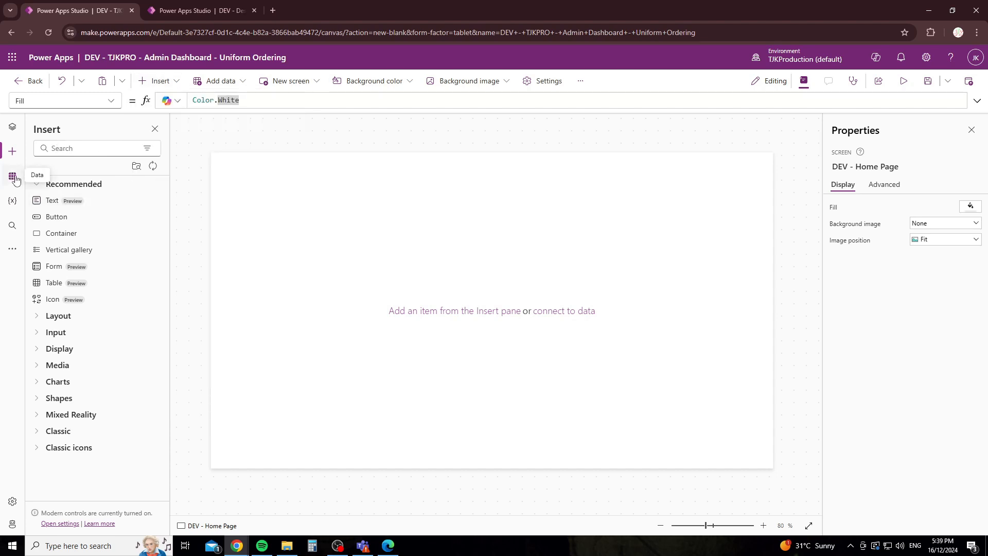
Step: Look through the Data and Variables panes, ending on the app-wide Search pane
{"action": "left_click", "coordinate": [12, 176]}
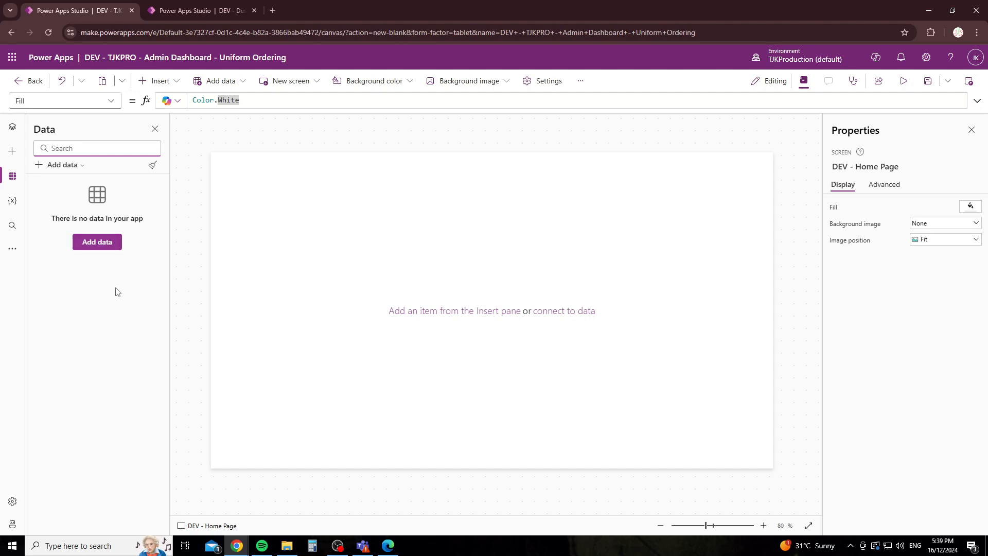
{"action": "left_click", "coordinate": [17, 205]}
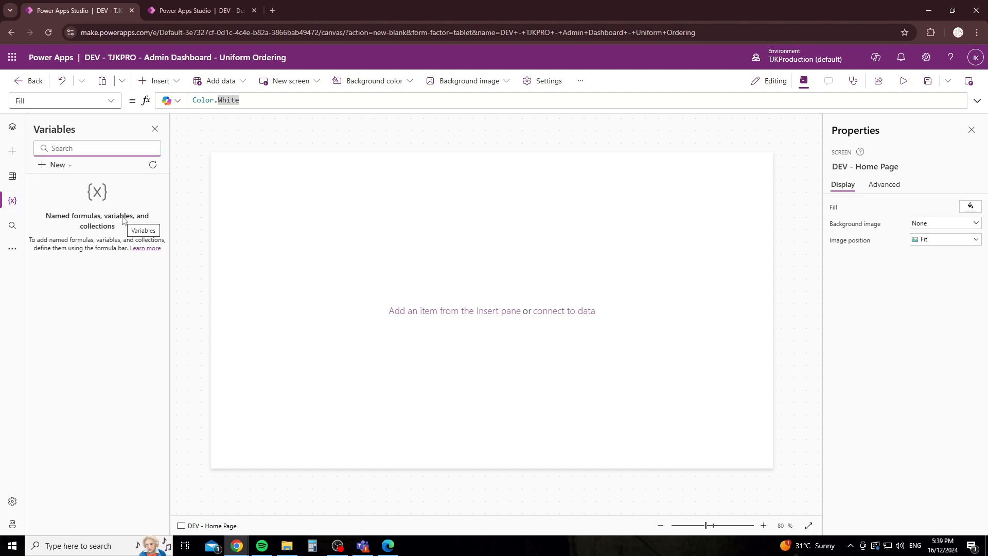
{"action": "left_click", "coordinate": [54, 165]}
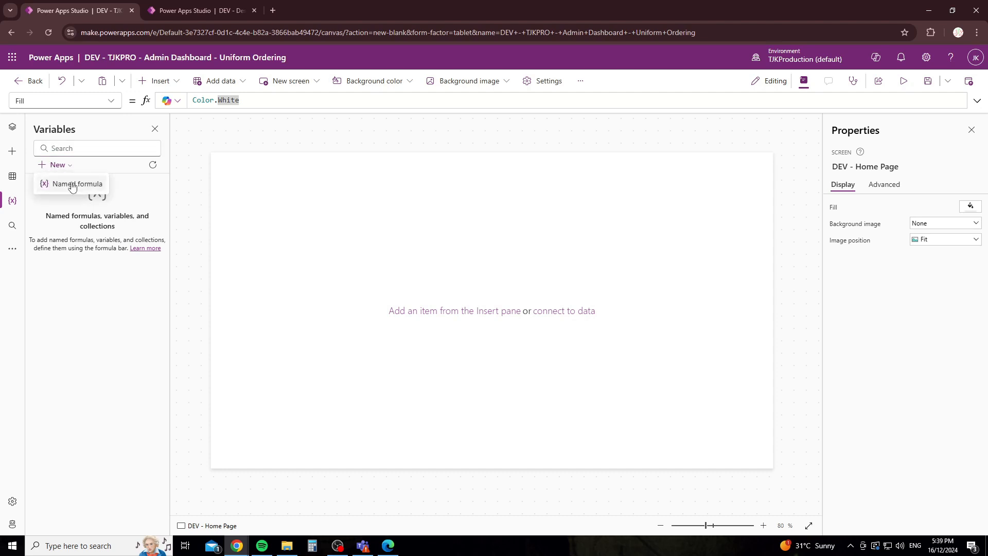
{"action": "left_click", "coordinate": [153, 200]}
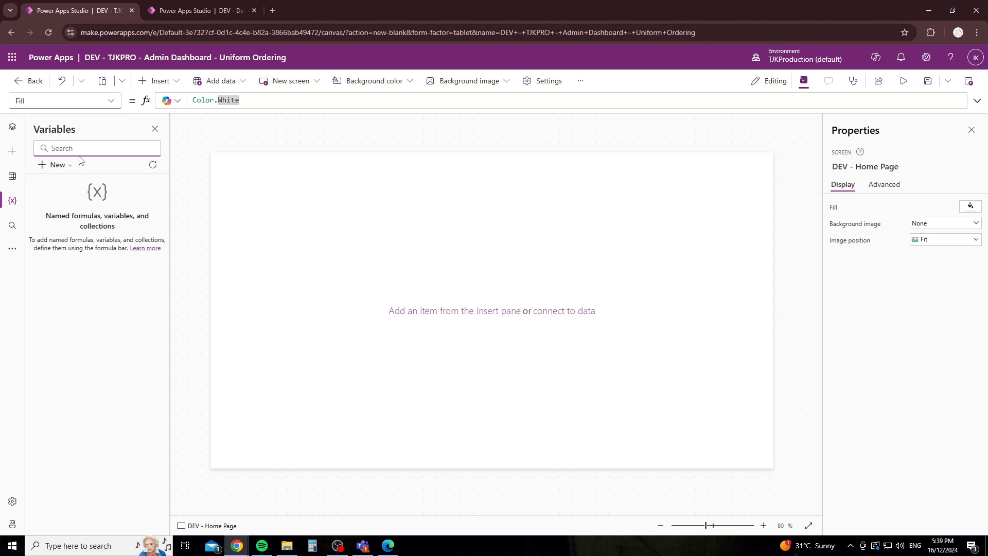
{"action": "left_click", "coordinate": [12, 225]}
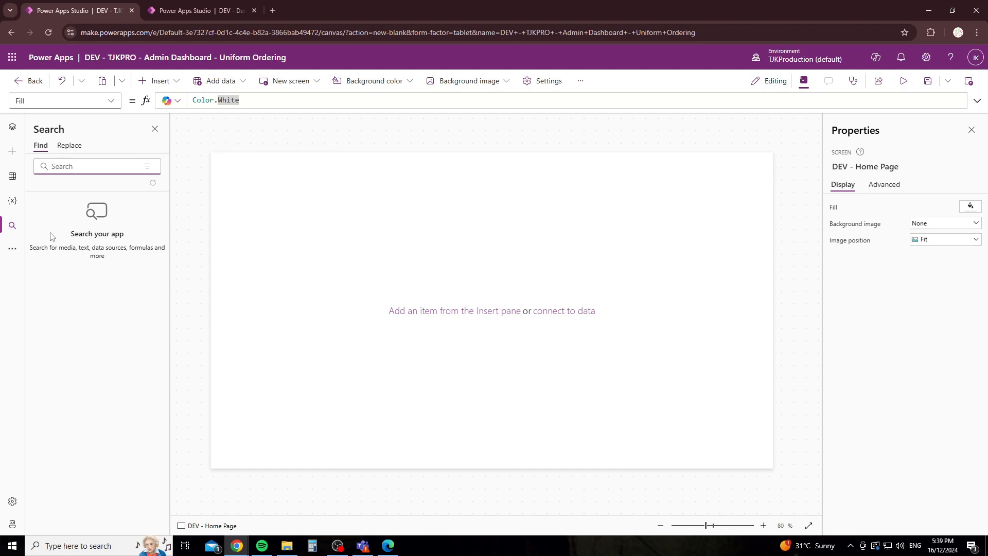
{"action": "left_click", "coordinate": [13, 249]}
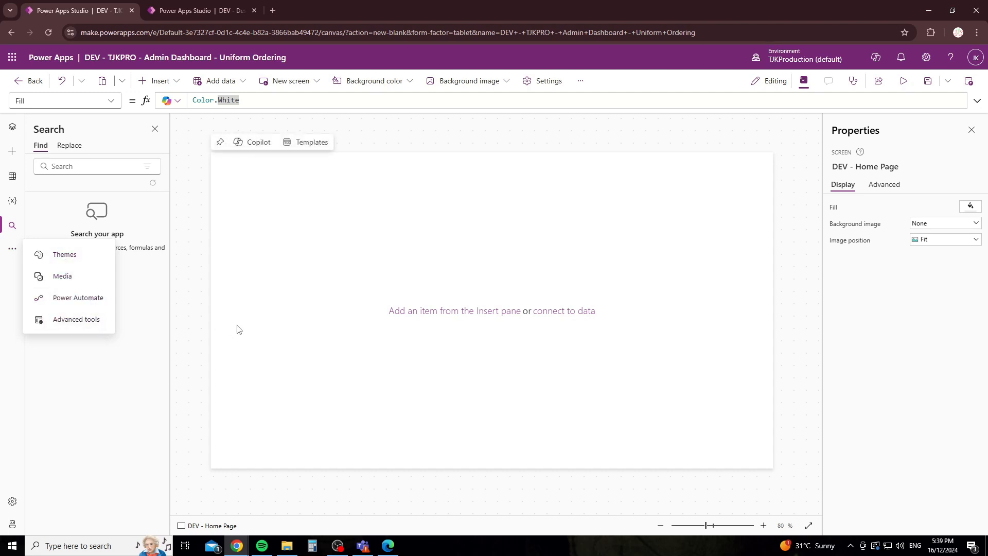
Step: Apply the Power Apps theme from the Themes list
{"action": "left_click", "coordinate": [65, 254]}
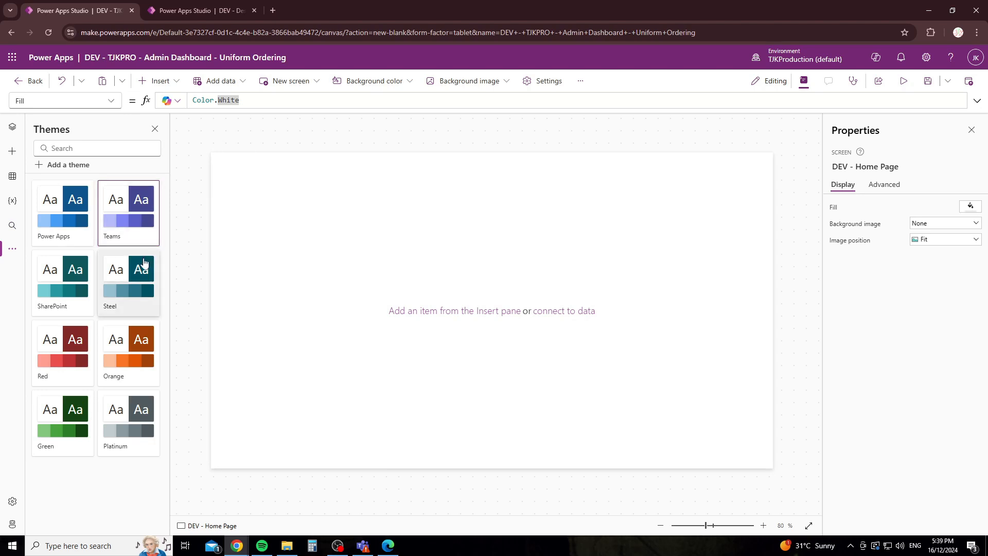
{"action": "left_click", "coordinate": [73, 221]}
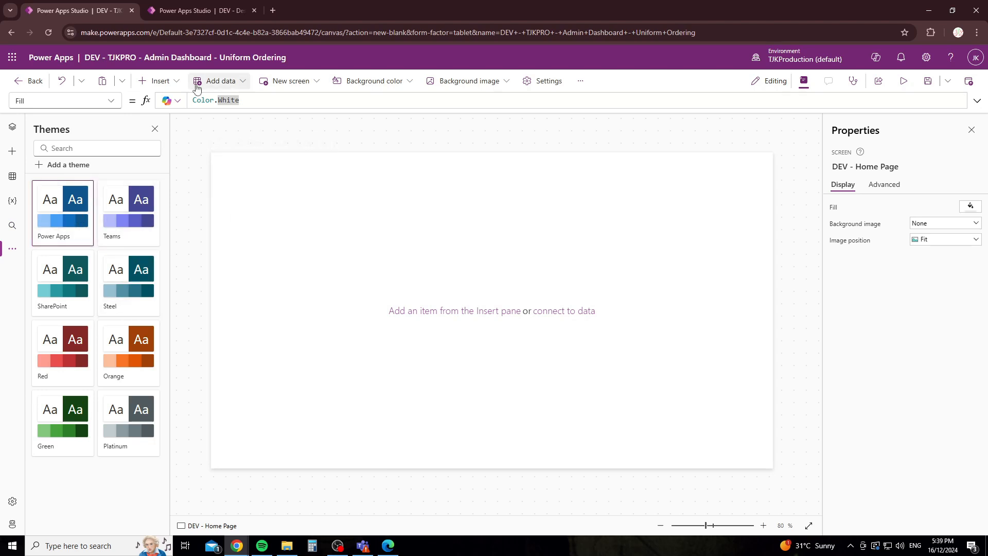
{"action": "left_click", "coordinate": [161, 82]}
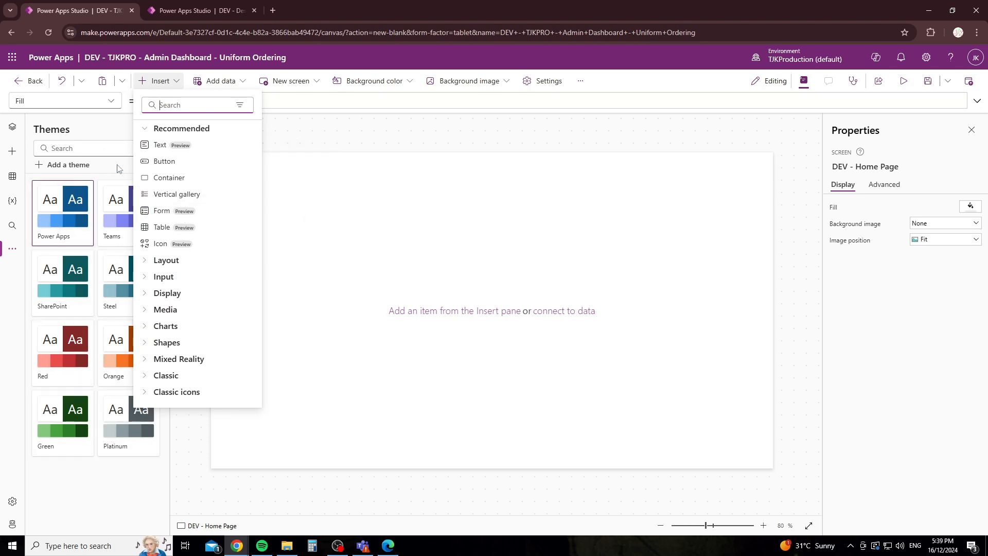
Step: Start a custom theme, try its preview examples, then cancel the draft
{"action": "left_click", "coordinate": [90, 165]}
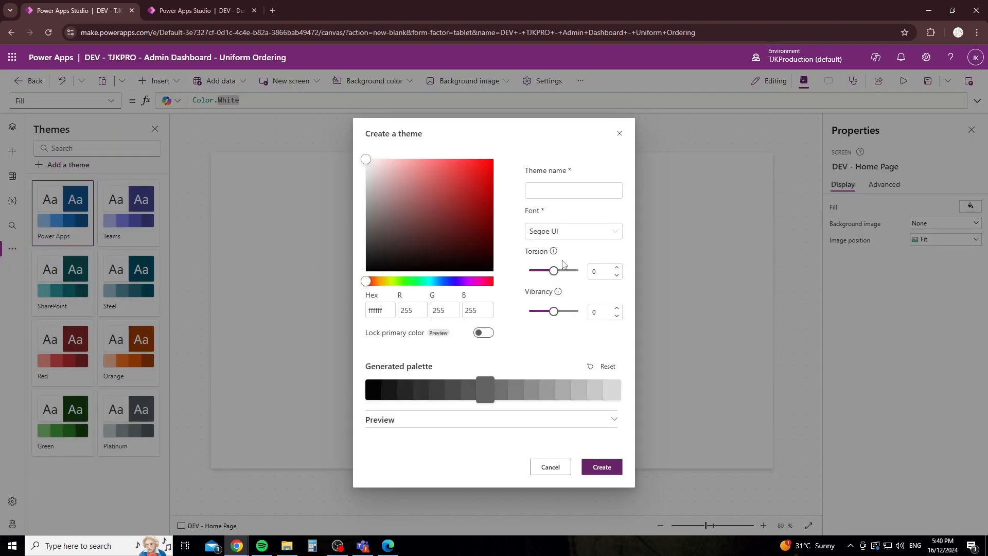
{"action": "left_click", "coordinate": [437, 420]}
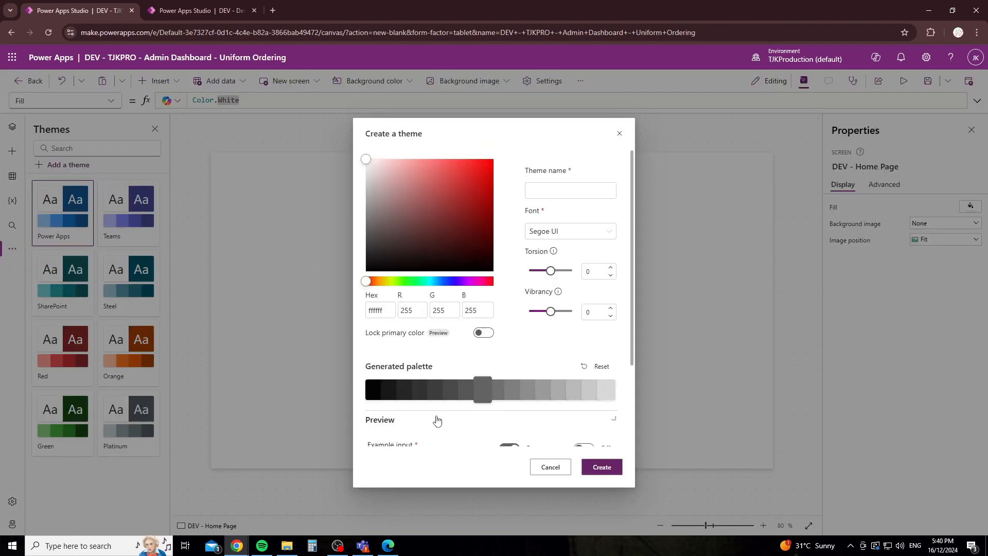
{"action": "scroll", "coordinate": [450, 393], "scroll_direction": "down", "scroll_amount": 2}
{"action": "left_click", "coordinate": [576, 341]}
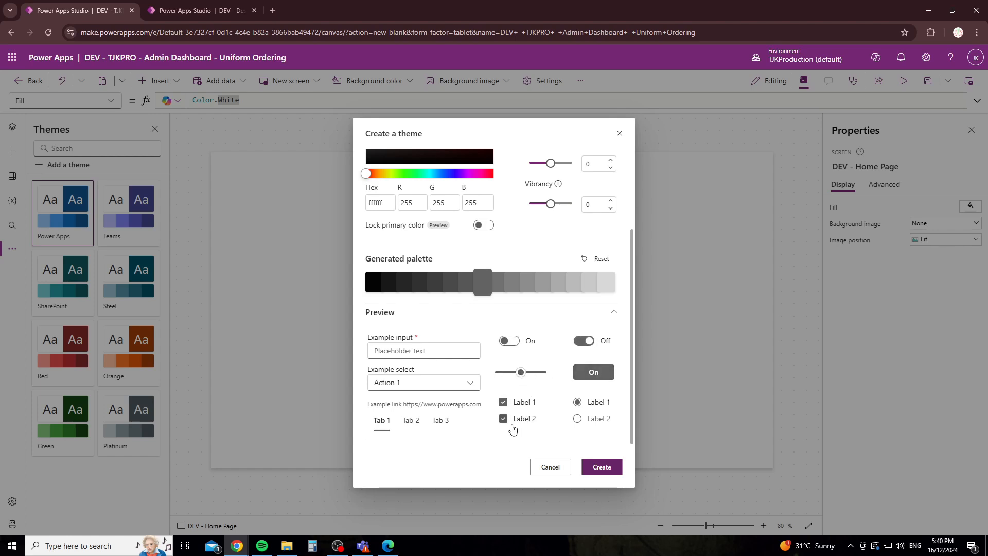
{"action": "left_click", "coordinate": [550, 467]}
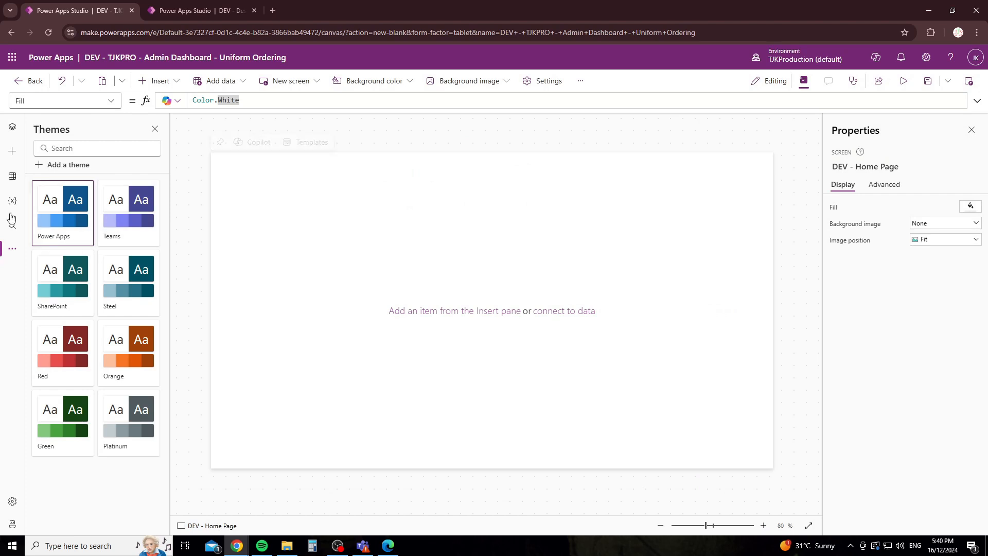
{"action": "left_click", "coordinate": [13, 248]}
Step: Browse the Media, Power Automate and Advanced tools panes, ending on the Tree view with App and DEV - Home Page
{"action": "left_click", "coordinate": [37, 278]}
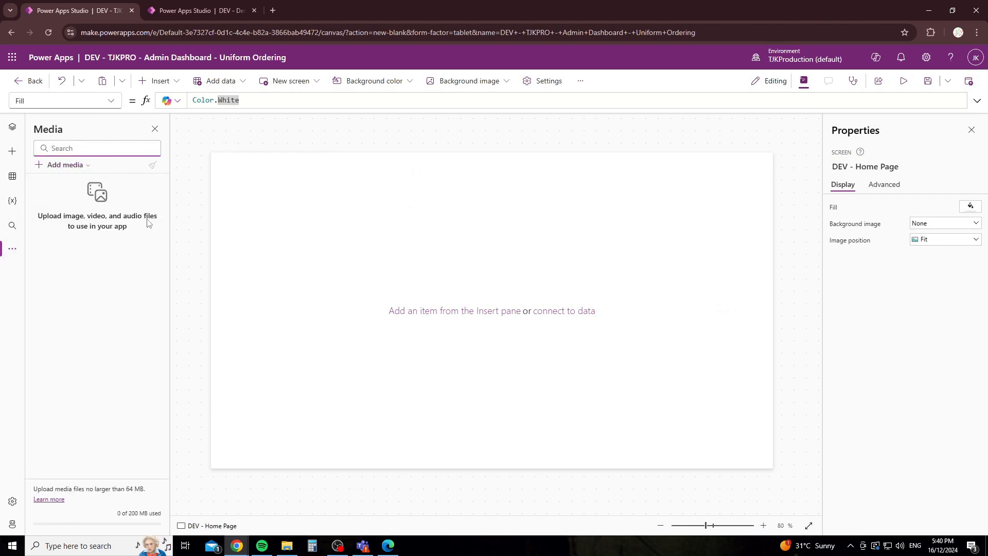
{"action": "left_click", "coordinate": [13, 249]}
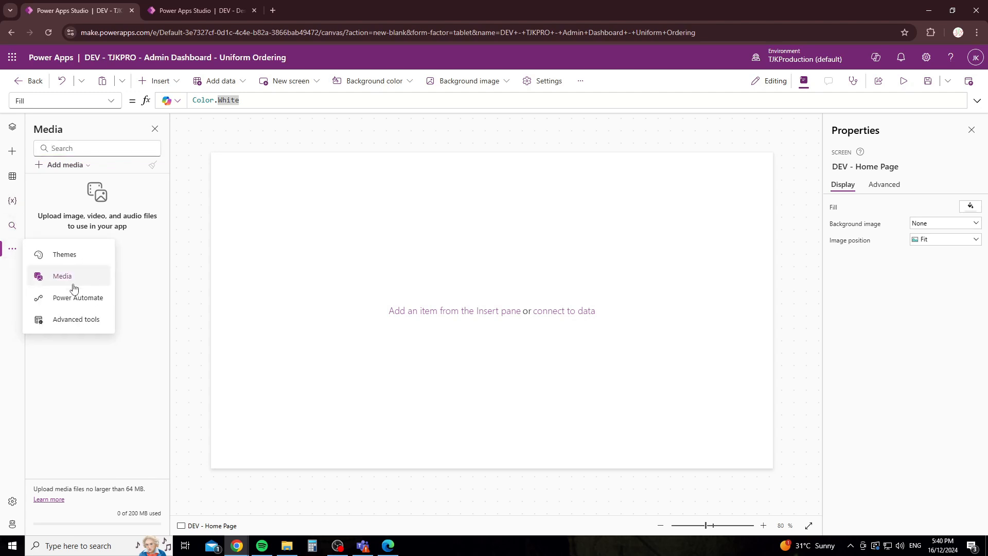
{"action": "left_click", "coordinate": [70, 303]}
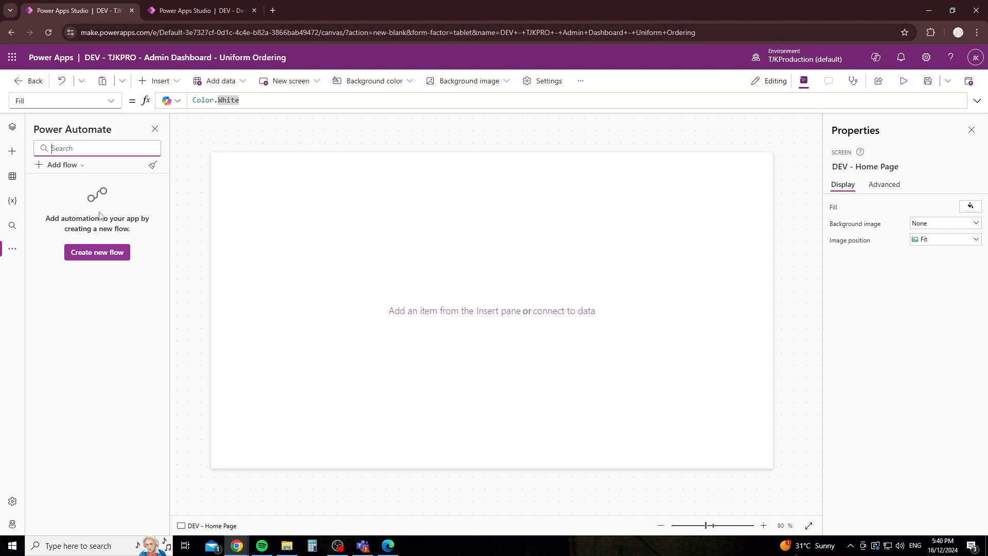
{"action": "left_click", "coordinate": [12, 249]}
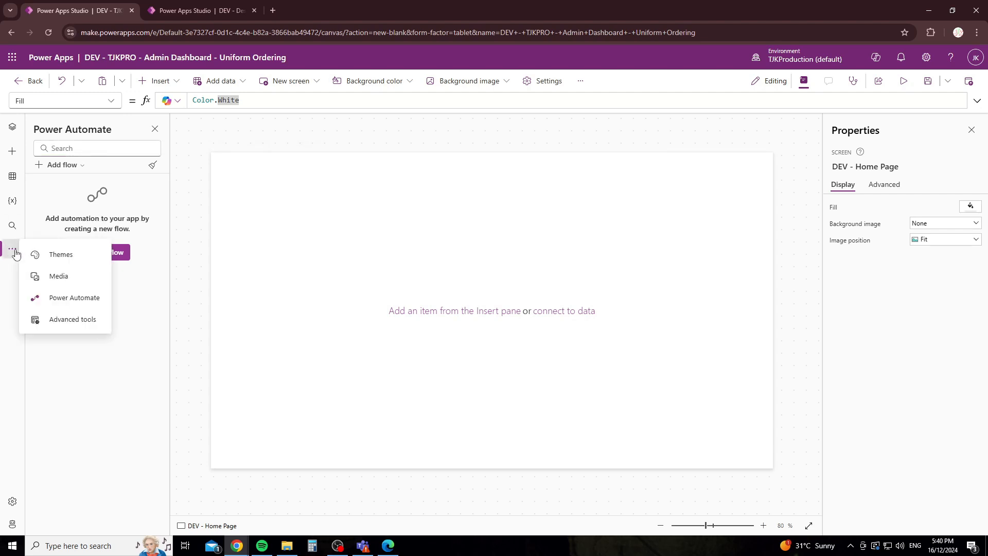
{"action": "left_click", "coordinate": [44, 329]}
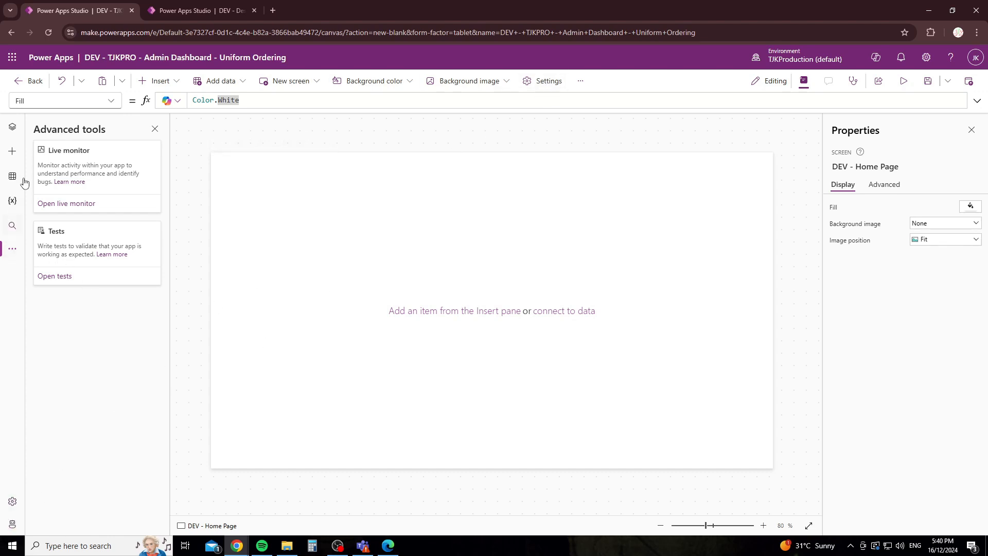
{"action": "left_click", "coordinate": [13, 128]}
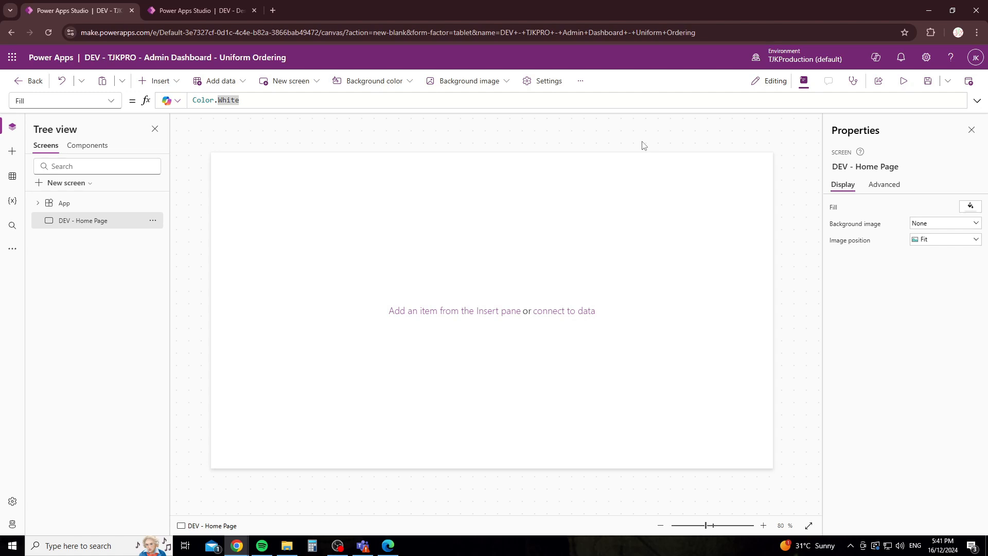
Step: Add SharePoint as data, picking the DEV - TJKPRO_Uniform_Order_Details list on the Power Apps - DEV site
{"action": "left_click", "coordinate": [13, 177]}
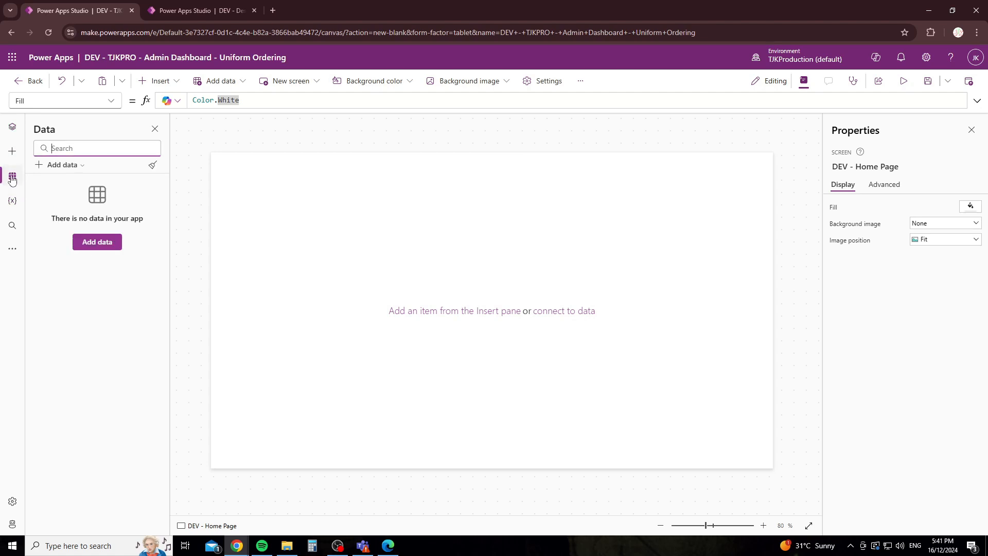
{"action": "left_click", "coordinate": [96, 242]}
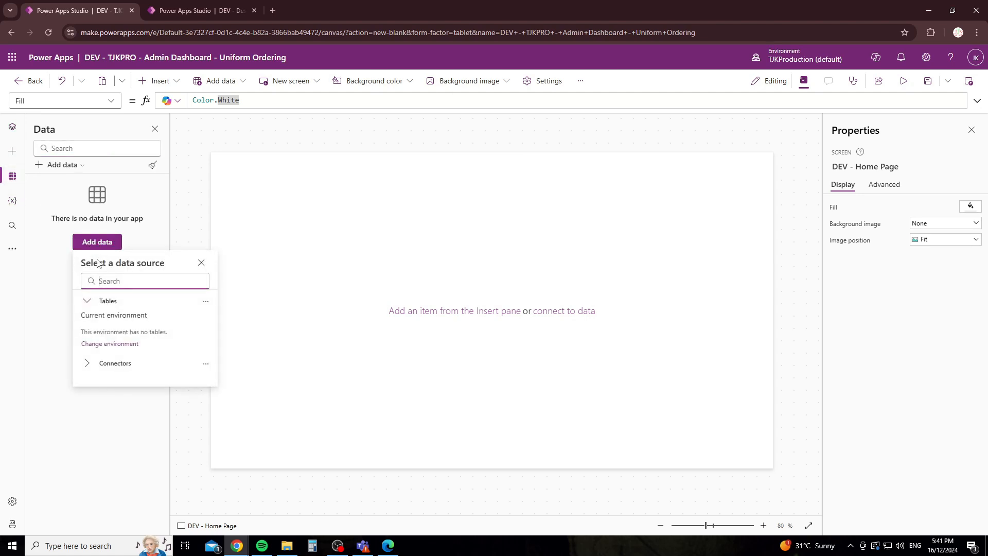
{"action": "type", "text": "sharepoint"}
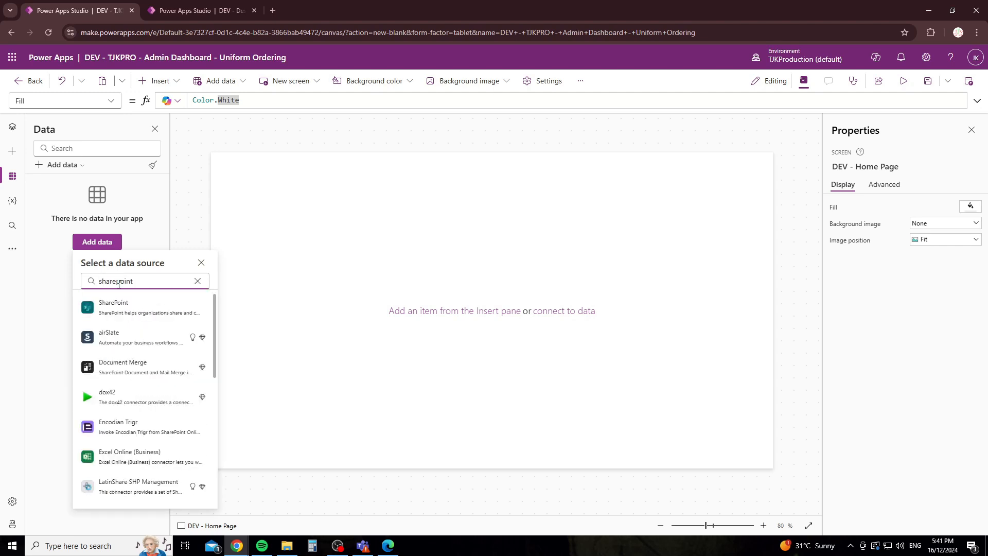
{"action": "left_click", "coordinate": [117, 307]}
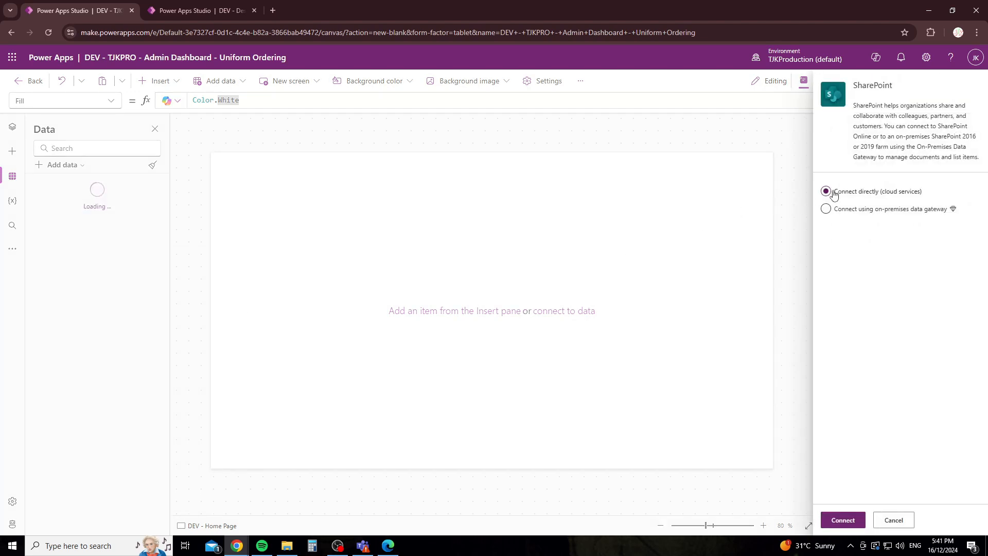
{"action": "left_click", "coordinate": [842, 521]}
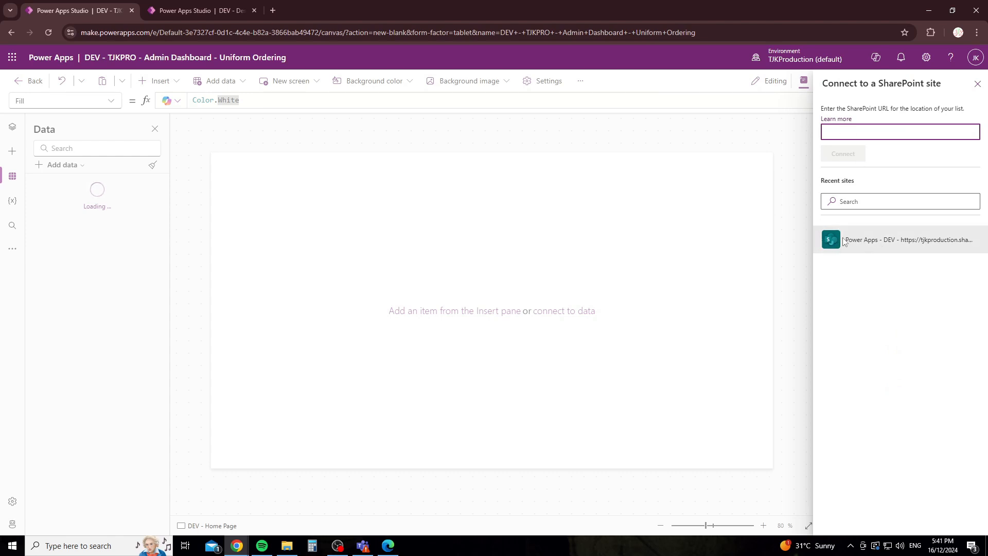
{"action": "left_click", "coordinate": [894, 241]}
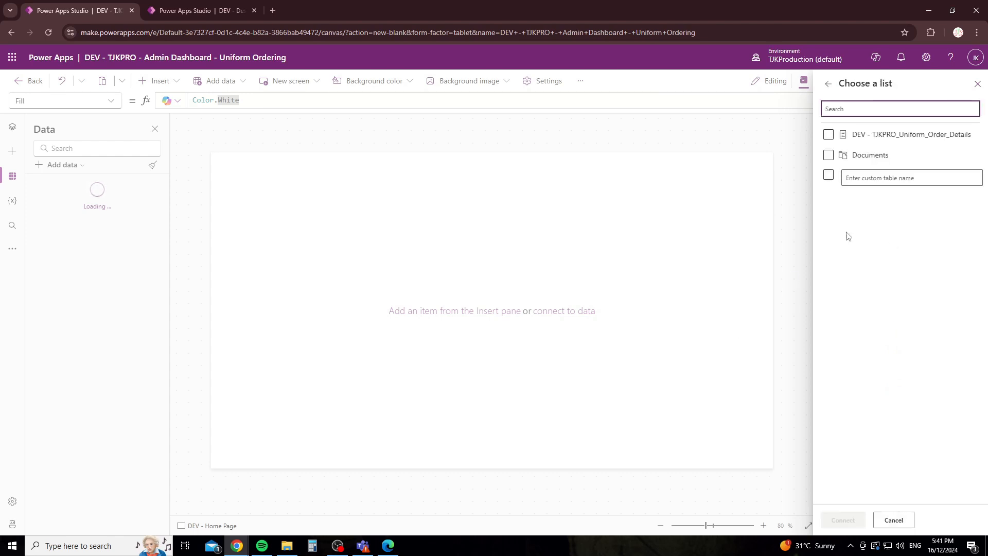
{"action": "left_click", "coordinate": [859, 137]}
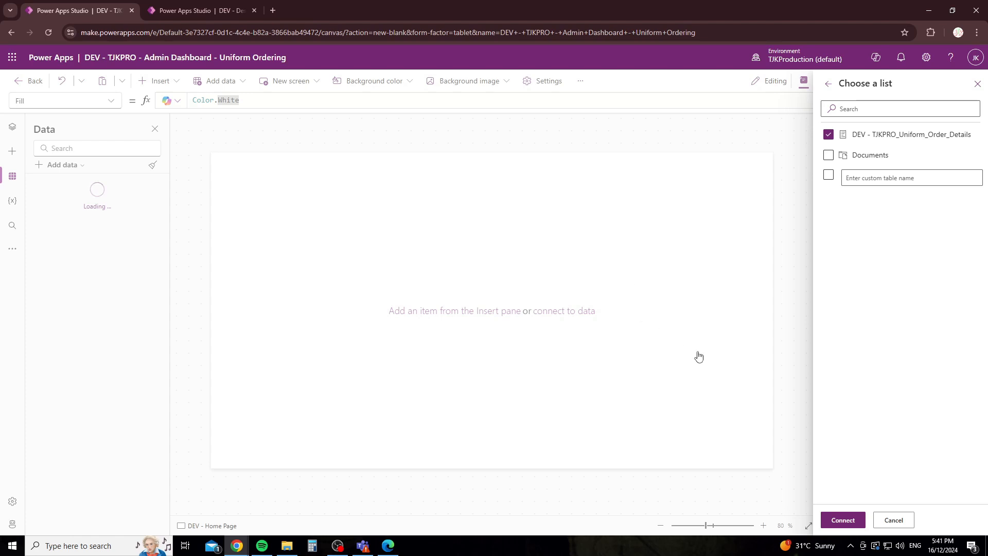
Step: Check the SharePoint list page in the other browser window, then return to Power Apps
{"action": "left_click", "coordinate": [387, 545]}
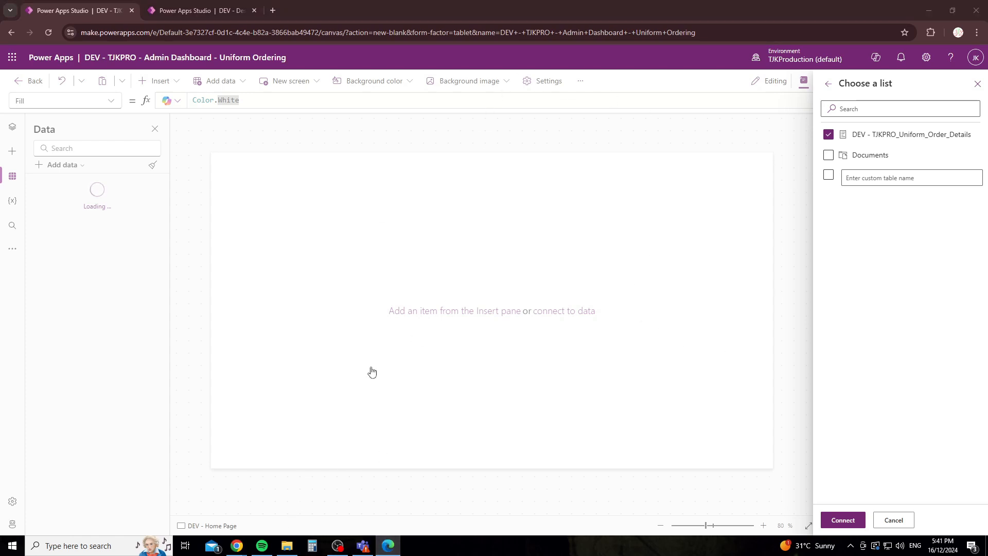
{"action": "left_click_drag", "start_coordinate": [987, 59], "coordinate": [535, 66]}
{"action": "double_click", "coordinate": [631, 63]}
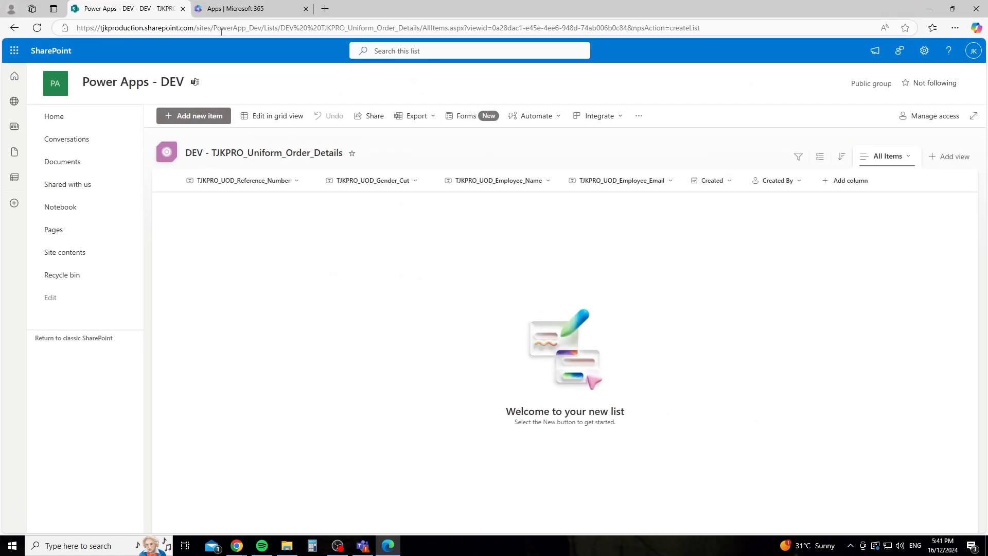
{"action": "left_click", "coordinate": [263, 28]}
{"action": "left_click", "coordinate": [929, 10]}
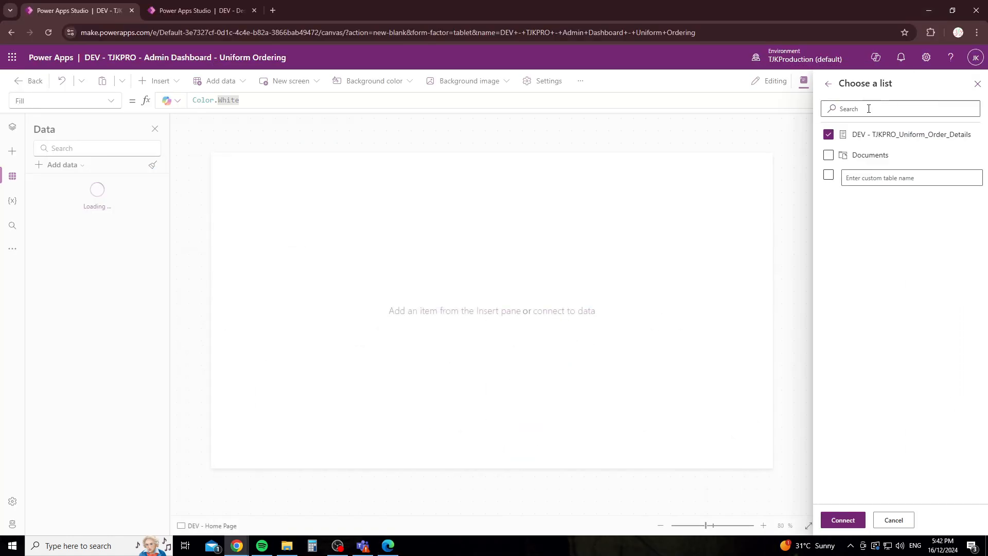
Step: Reselect the DEV - TJKPRO_Uniform_Order_Details list, connect it, and return to the Tree view
{"action": "left_click", "coordinate": [825, 82]}
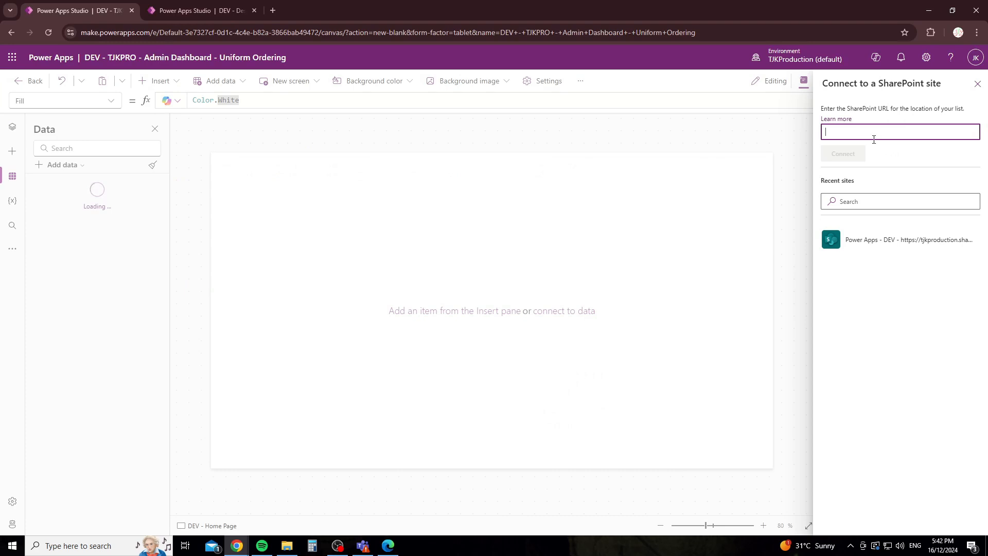
{"action": "left_click", "coordinate": [875, 239]}
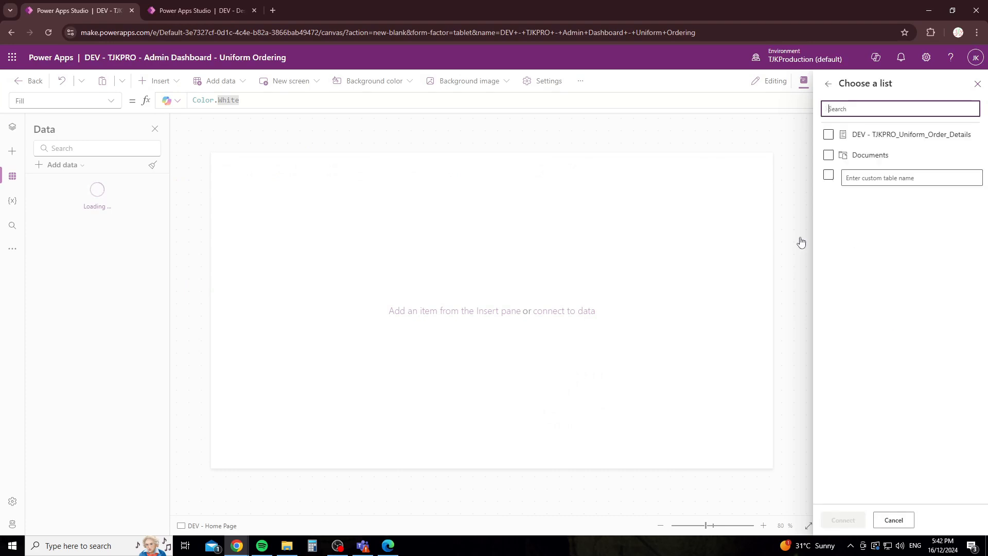
{"action": "left_click", "coordinate": [827, 134]}
{"action": "left_click", "coordinate": [842, 517]}
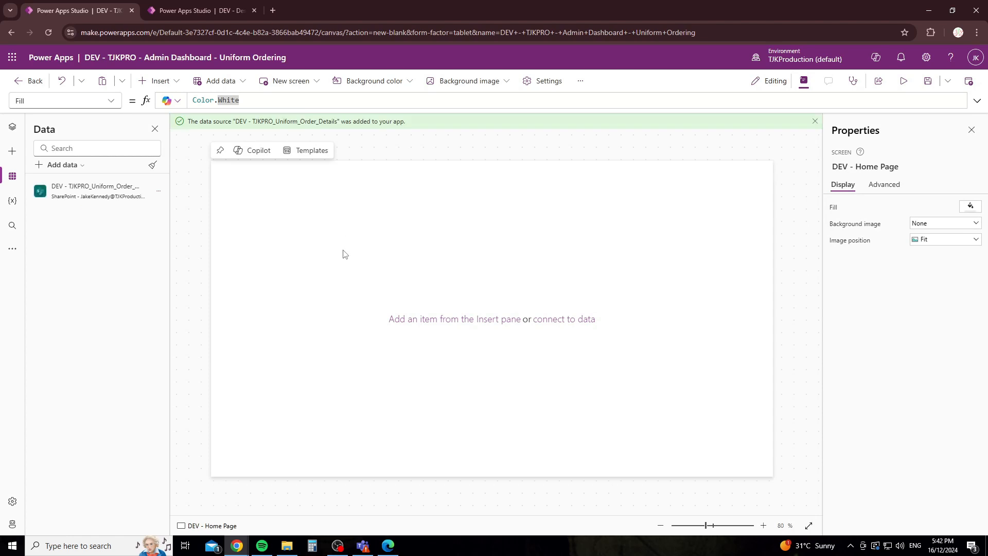
{"action": "left_click", "coordinate": [12, 126]}
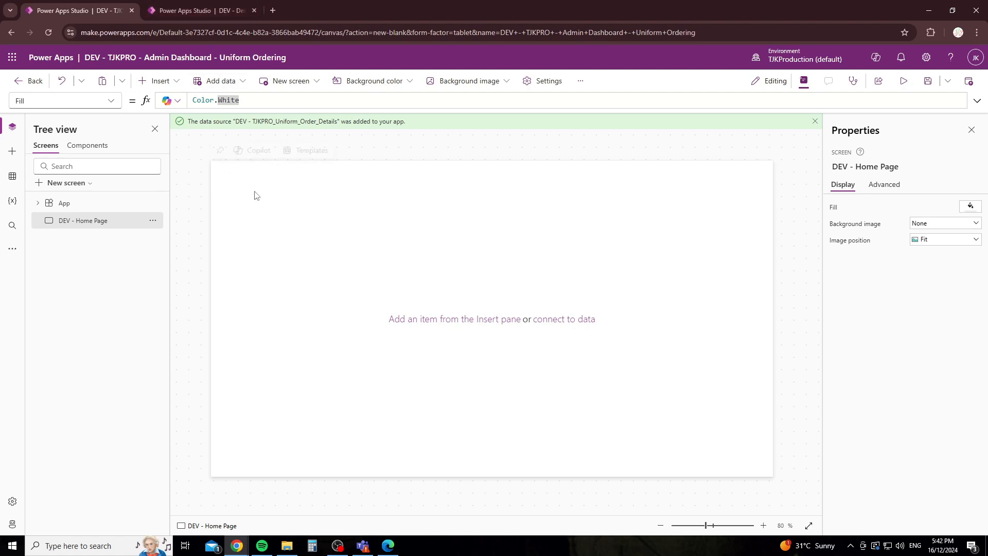
Step: Insert an Edit form, Form1, onto DEV - Home Page using the Insert search 'for'
{"action": "left_click", "coordinate": [158, 81]}
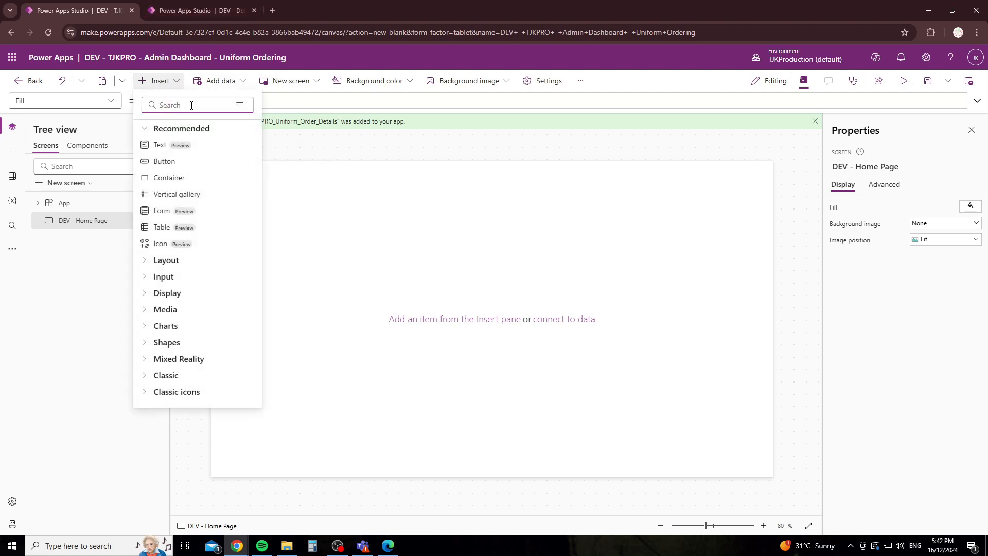
{"action": "type", "text": "form"}
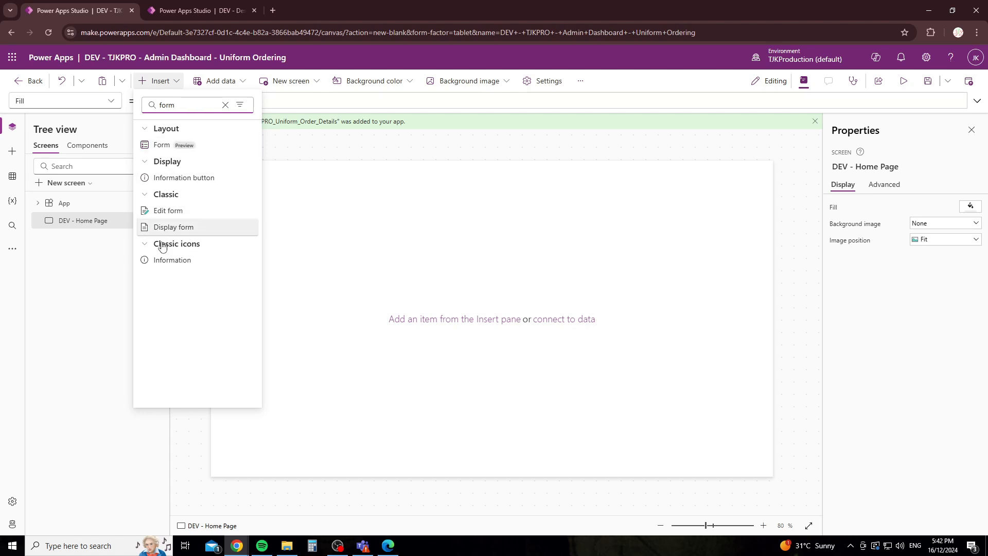
{"action": "left_click", "coordinate": [186, 215]}
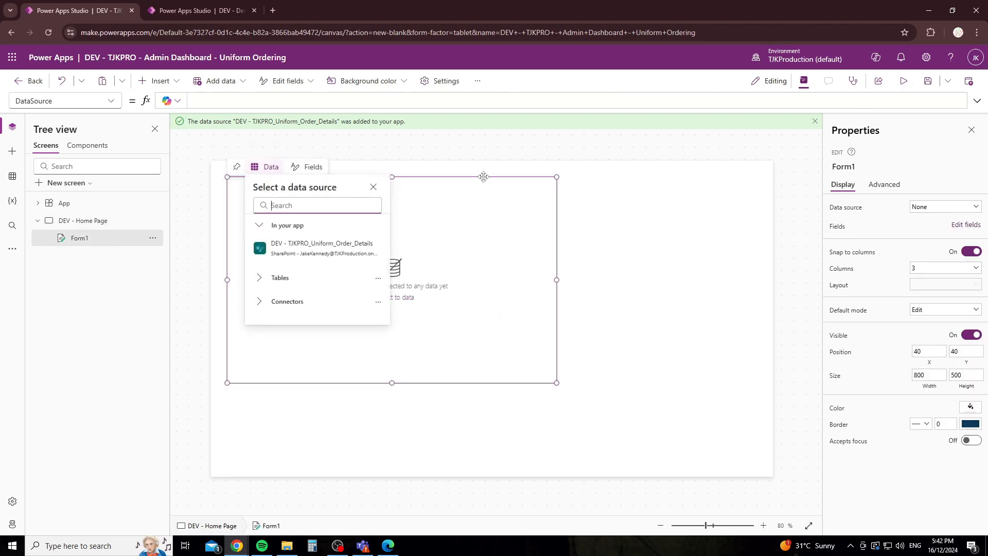
Step: Dismiss the data source picker and drag Form1 toward the top-left, stretching it larger
{"action": "left_click", "coordinate": [482, 176]}
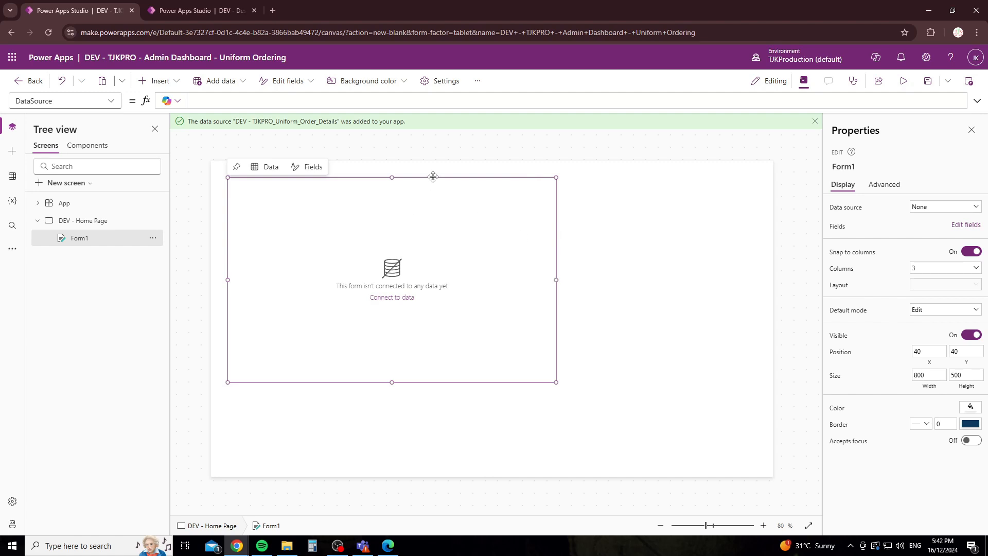
{"action": "left_click_drag", "start_coordinate": [430, 177], "coordinate": [403, 148]}
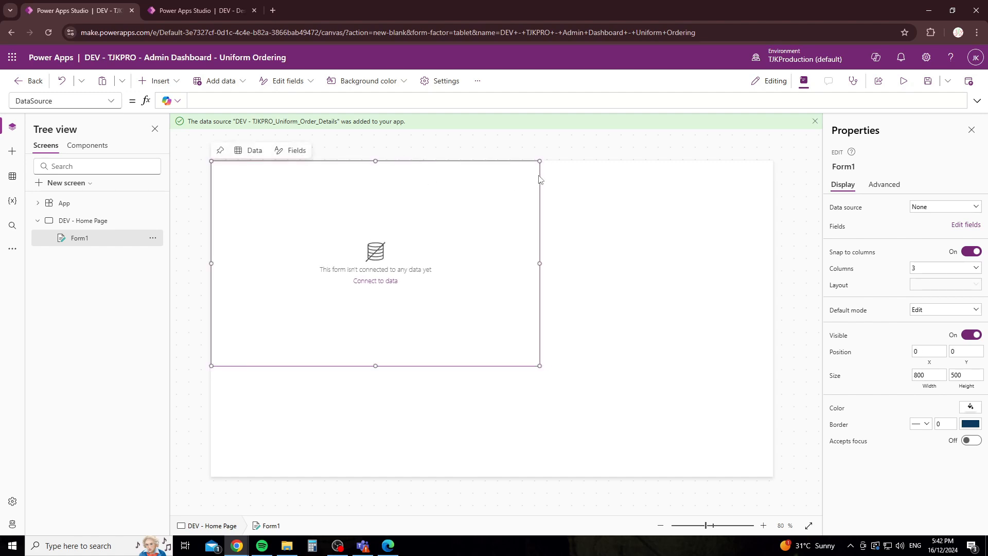
{"action": "left_click_drag", "start_coordinate": [538, 176], "coordinate": [571, 208]}
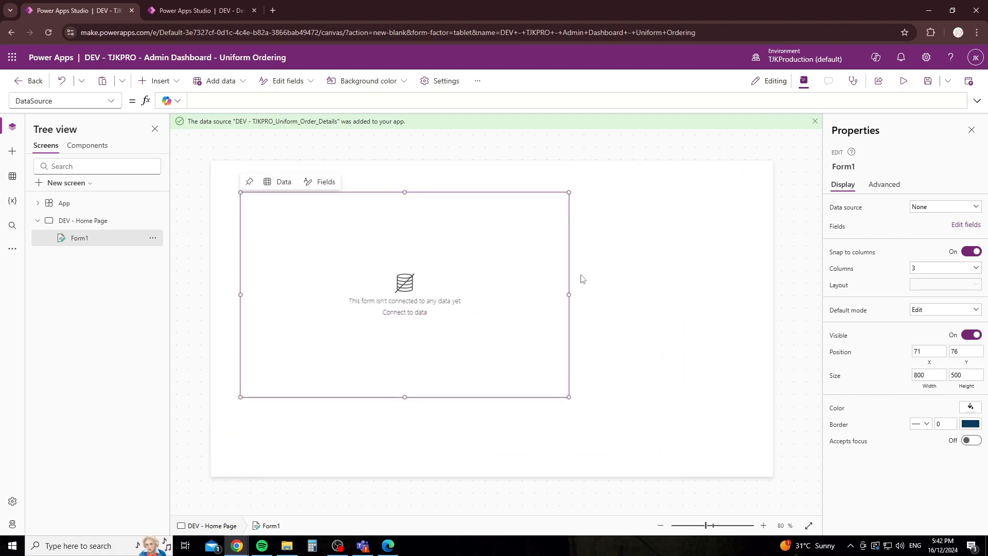
{"action": "left_click_drag", "start_coordinate": [569, 295], "coordinate": [632, 305]}
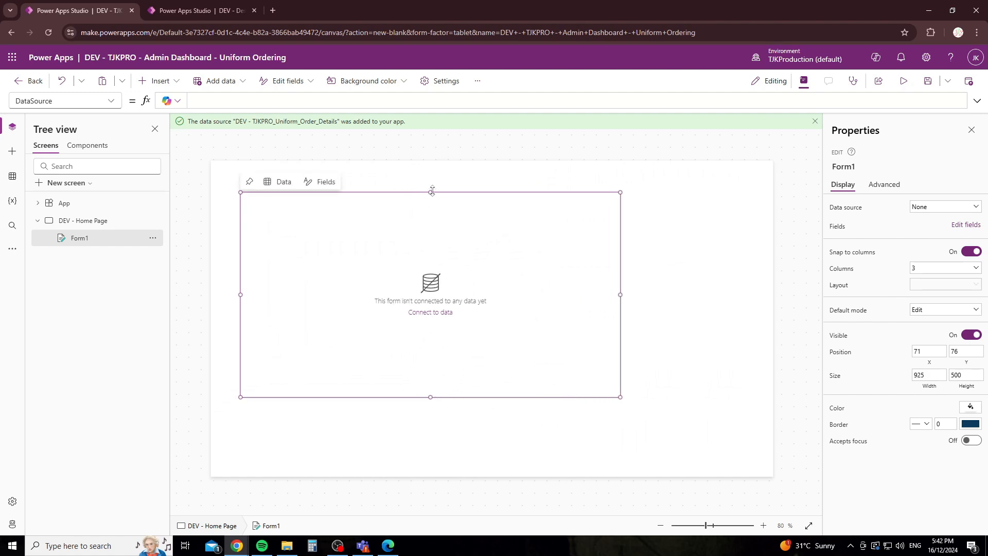
{"action": "left_click_drag", "start_coordinate": [432, 192], "coordinate": [435, 163]}
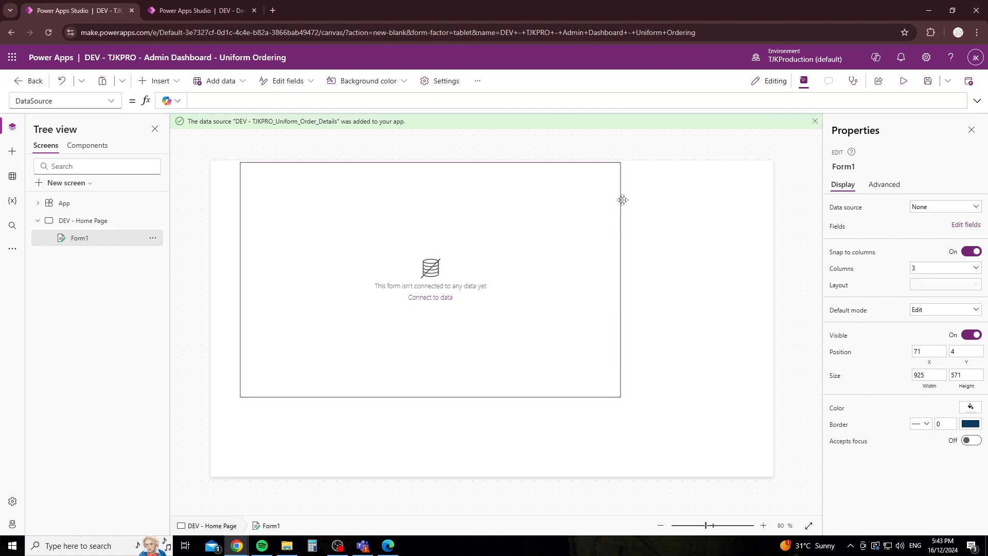
Step: Set Form1's width to 800 and height to 700, then move it to 20,24
{"action": "left_click", "coordinate": [82, 238]}
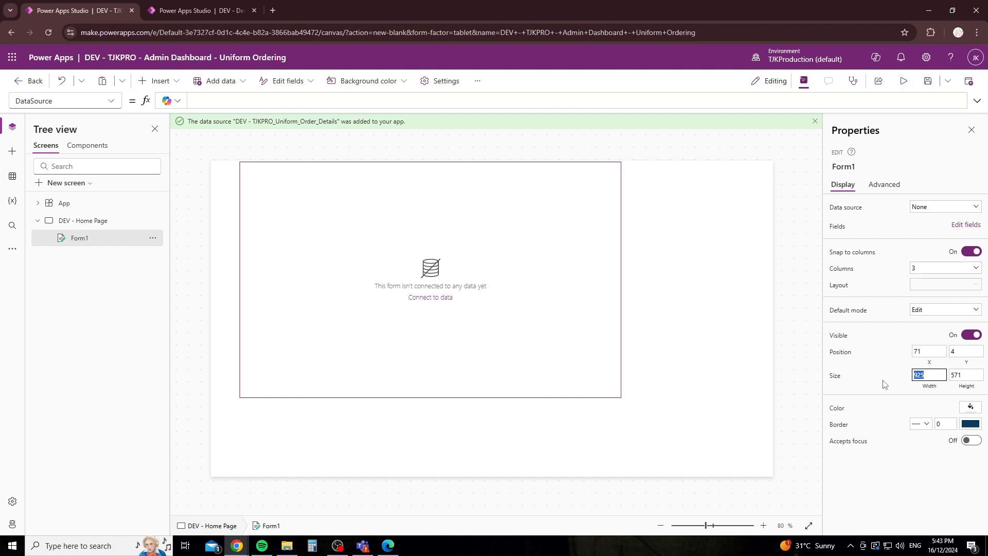
{"action": "type", "text": "800"}
{"action": "key", "text": "Tab"}
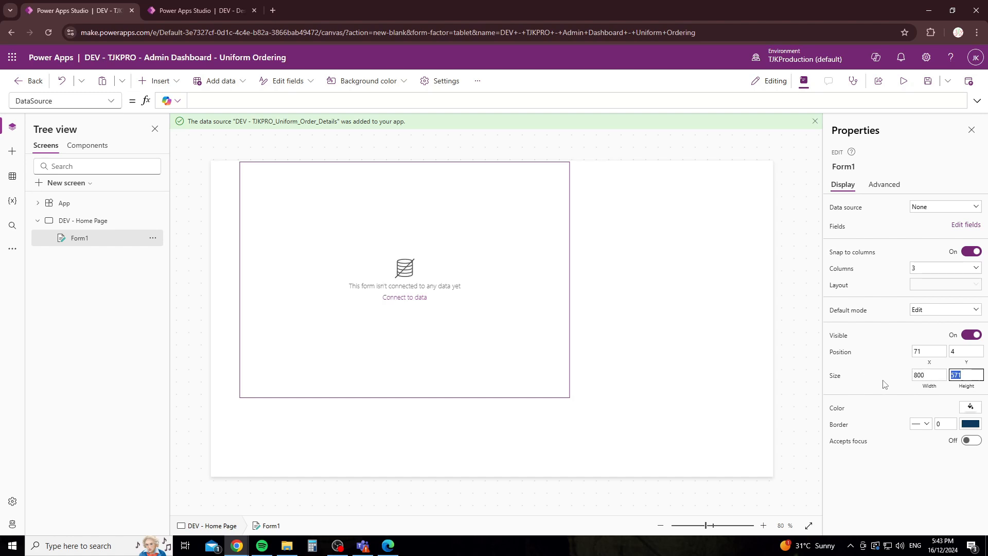
{"action": "type", "text": "400"}
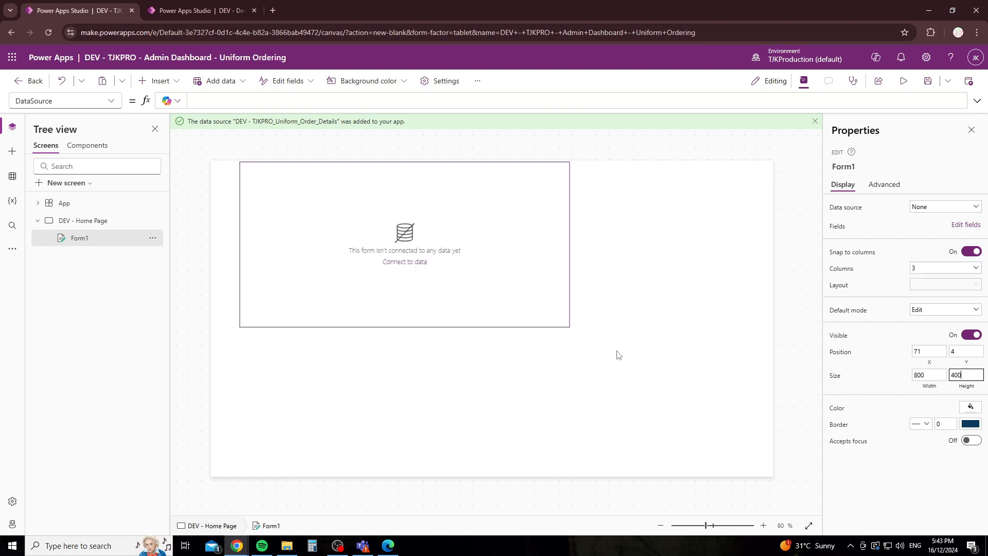
{"action": "left_click_drag", "start_coordinate": [944, 378], "coordinate": [837, 376]}
{"action": "left_click_drag", "start_coordinate": [966, 376], "coordinate": [893, 391]}
{"action": "type", "text": "800"}
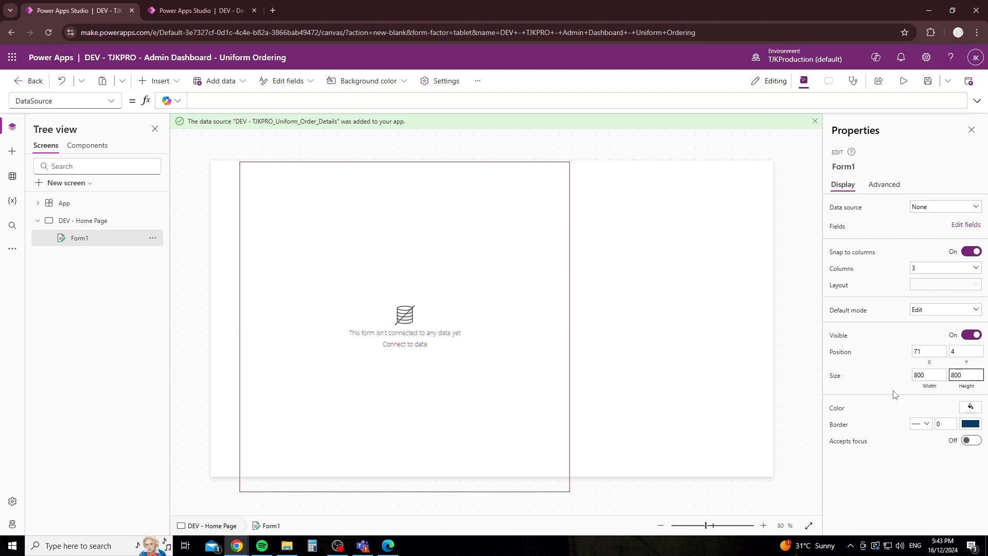
{"action": "left_click_drag", "start_coordinate": [962, 375], "coordinate": [952, 374]}
{"action": "type", "text": "700"}
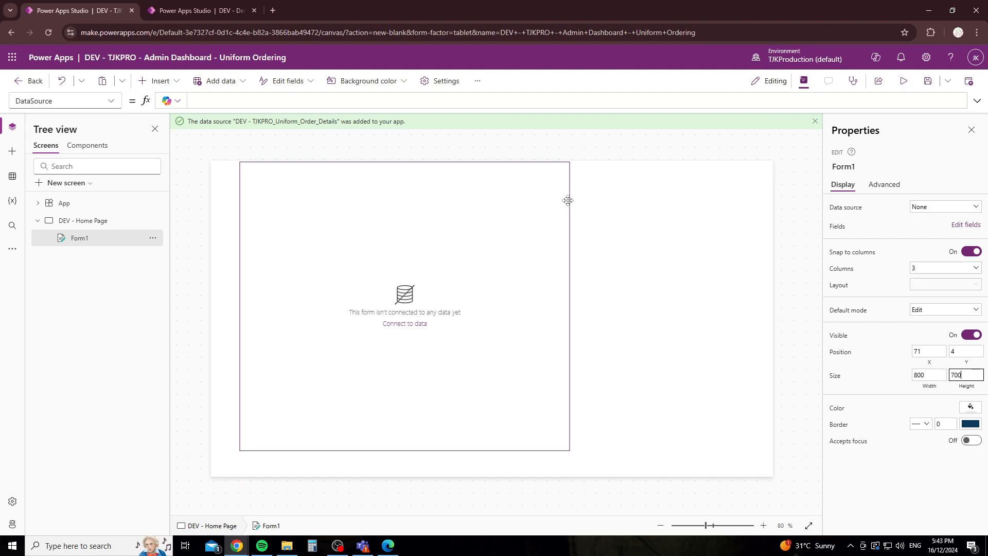
{"action": "mouse_move", "coordinate": [565, 202]}
{"action": "left_mouse_down"}
{"action": "mouse_move", "coordinate": [558, 214]}
{"action": "mouse_move", "coordinate": [549, 209]}
{"action": "left_mouse_up"}
Step: Set Form1's data source to DEV - TJKPRO_Uniform_Order_Details, giving it six fields
{"action": "left_click", "coordinate": [662, 319]}
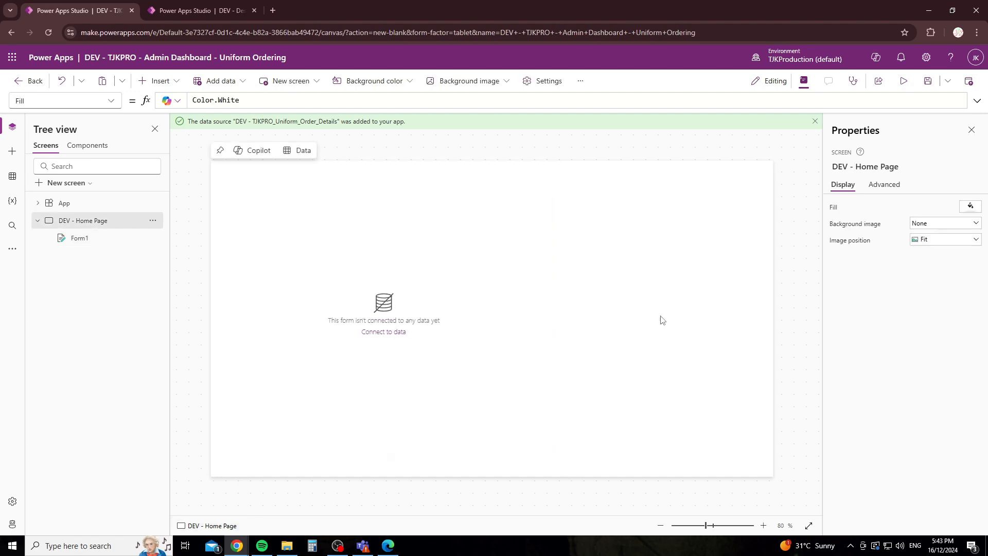
{"action": "left_click", "coordinate": [547, 315]}
{"action": "left_click", "coordinate": [818, 264]}
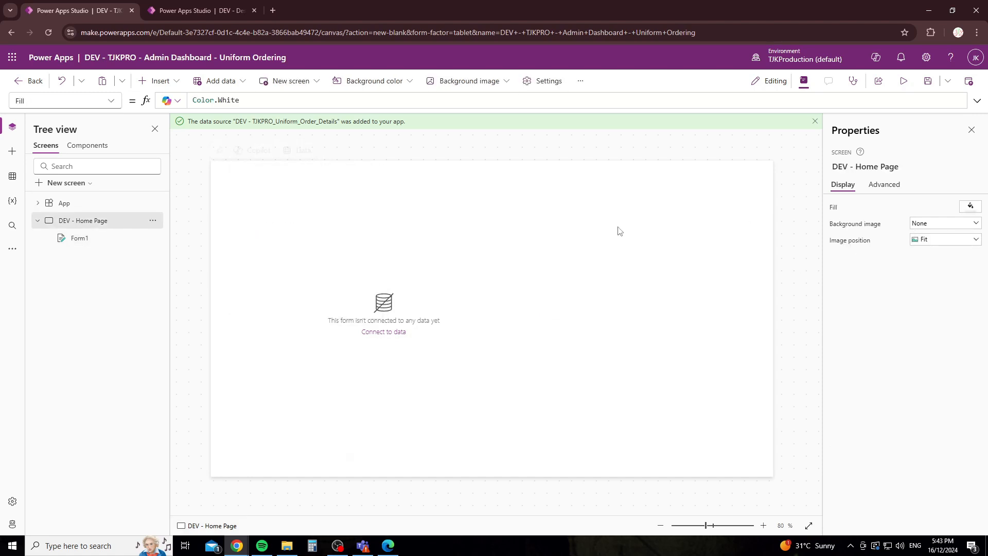
{"action": "left_click", "coordinate": [358, 362]}
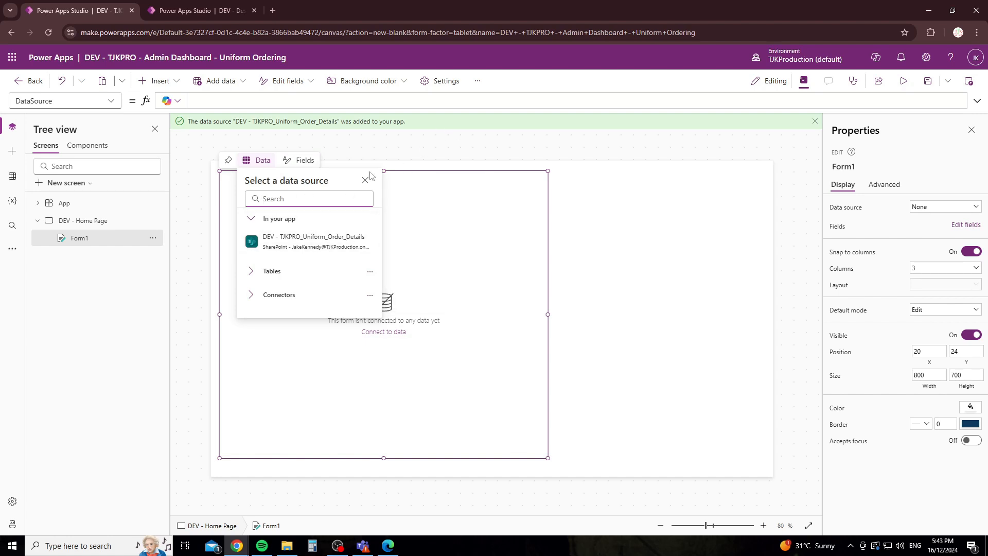
{"action": "left_click", "coordinate": [924, 209]}
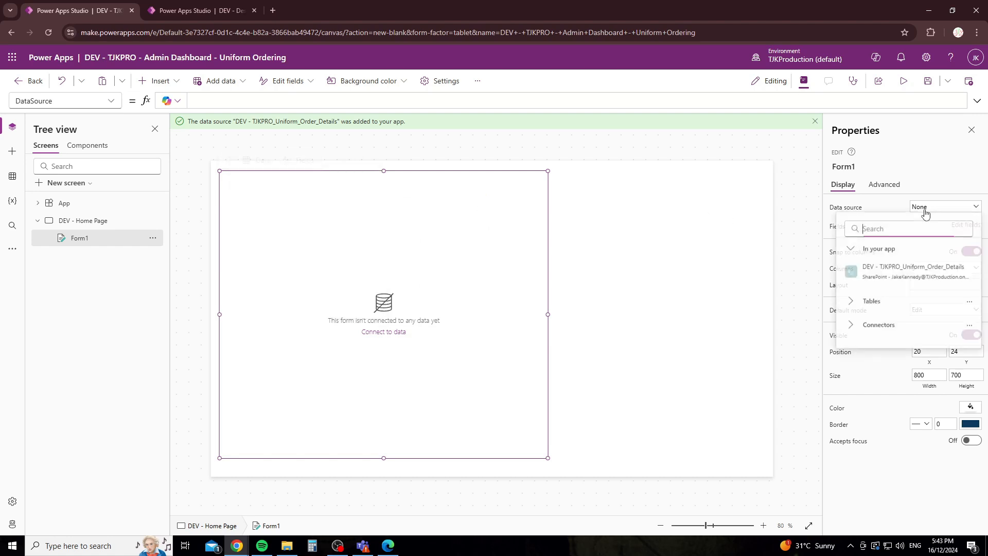
{"action": "left_click", "coordinate": [887, 278]}
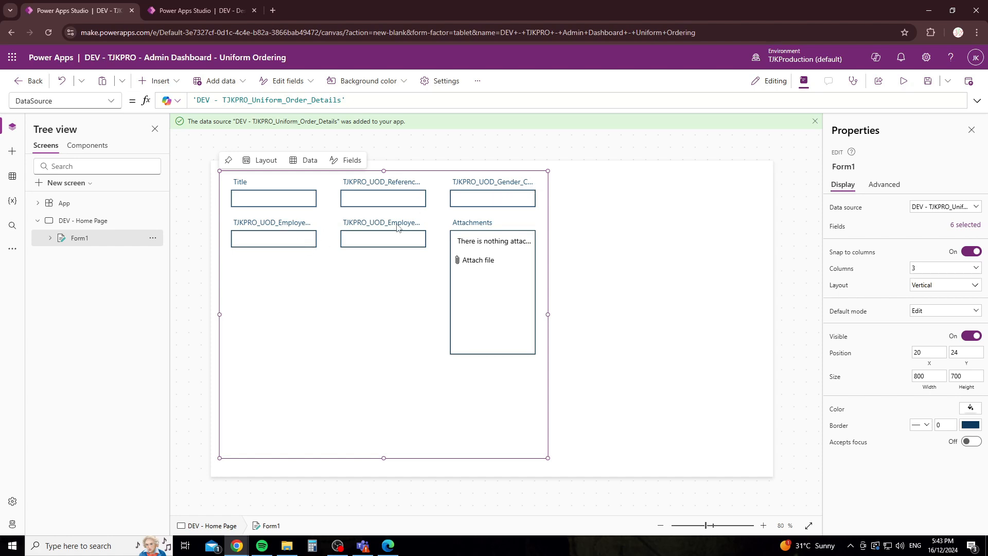
Step: Delete the Title field card from Form1
{"action": "left_click", "coordinate": [278, 228]}
{"action": "left_click", "coordinate": [410, 223]}
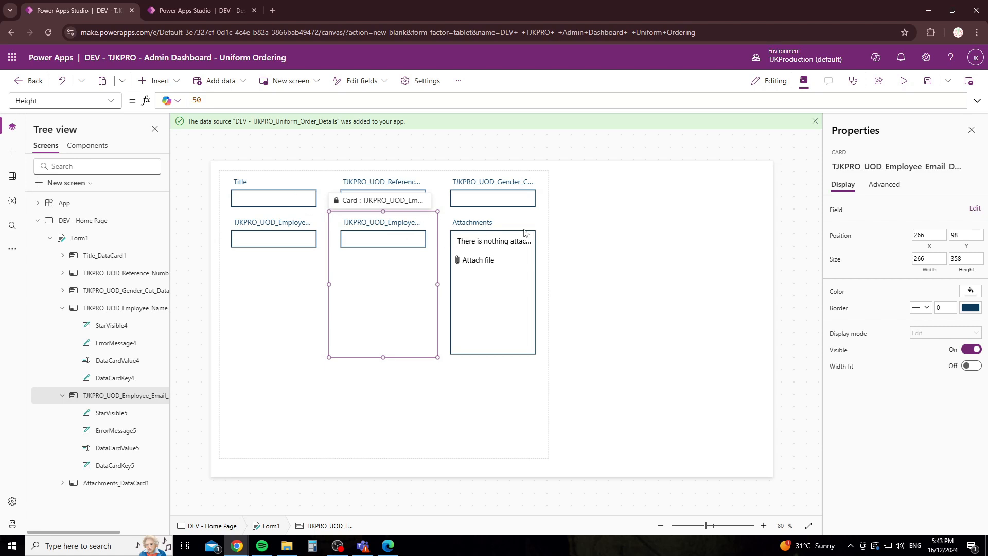
{"action": "left_click", "coordinate": [288, 189]}
{"action": "key", "text": "Delete"}
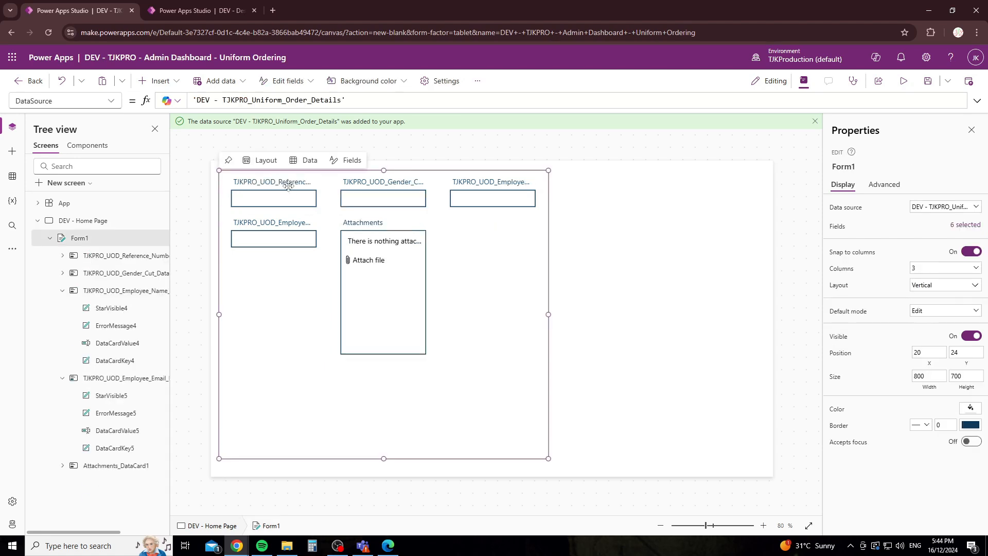
Step: Select each remaining card in turn: Reference_Number, Gender_Cut, Employee_Name, Employee_Email and Attachments
{"action": "left_click", "coordinate": [301, 191]}
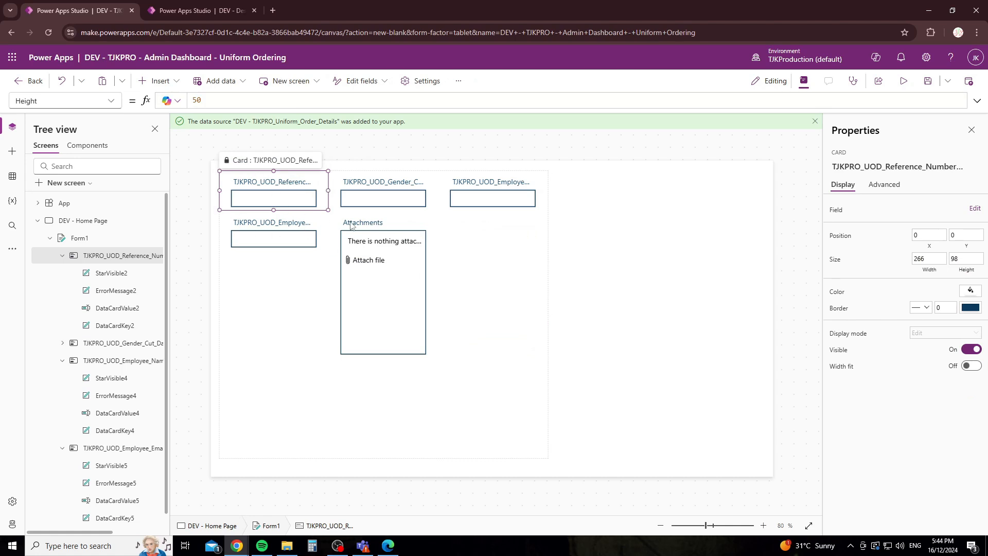
{"action": "left_click", "coordinate": [567, 249]}
{"action": "left_click", "coordinate": [278, 185]}
{"action": "left_click", "coordinate": [281, 278]}
{"action": "left_click", "coordinate": [379, 231]}
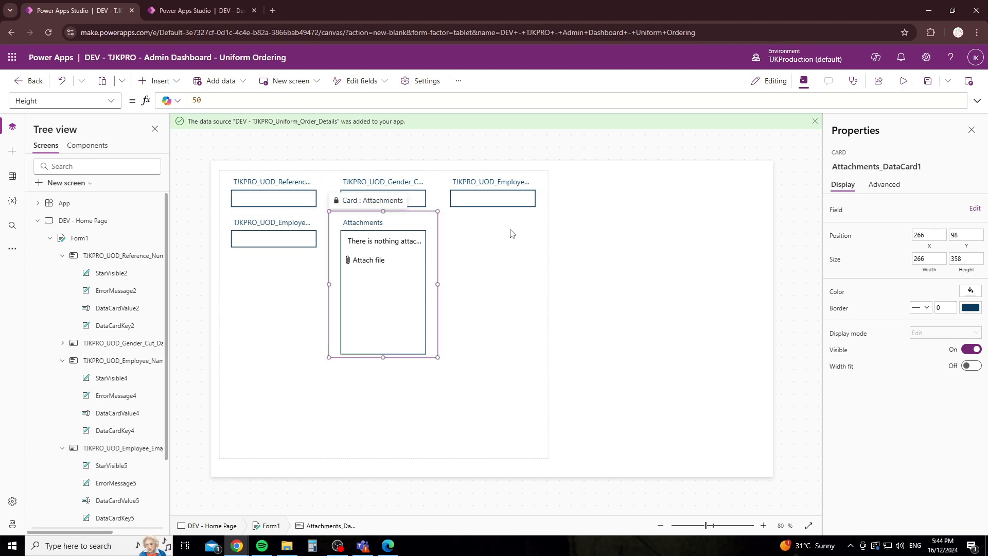
{"action": "left_click", "coordinate": [312, 235]}
{"action": "left_click", "coordinate": [303, 184]}
{"action": "left_click", "coordinate": [386, 194]}
{"action": "left_click", "coordinate": [503, 194]}
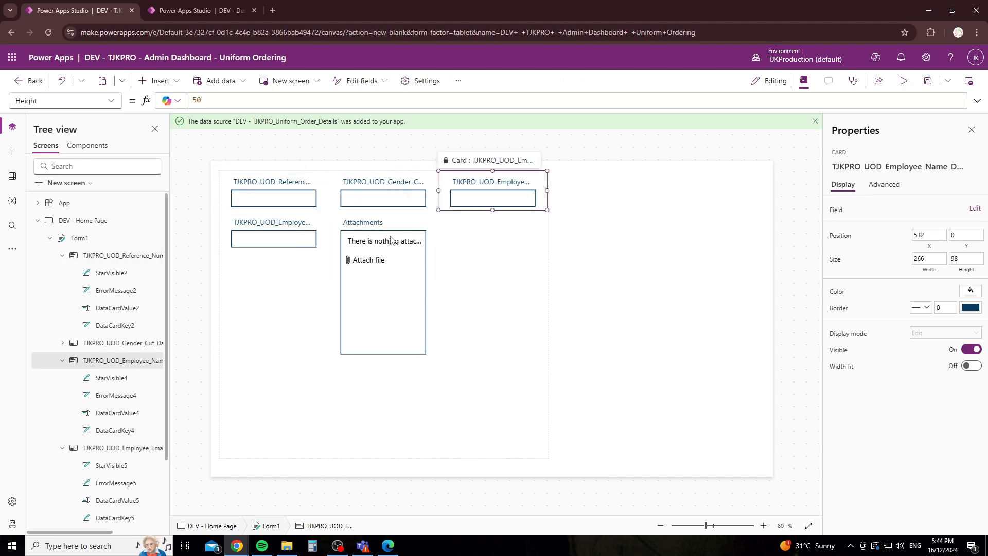
{"action": "left_click", "coordinate": [385, 242]}
{"action": "left_click", "coordinate": [286, 240]}
{"action": "left_click", "coordinate": [288, 191]}
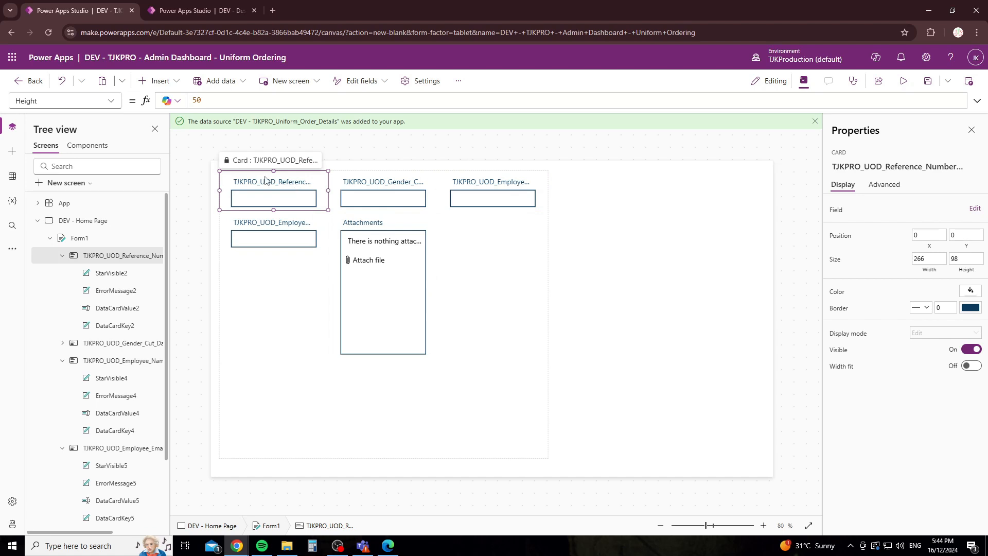
{"action": "left_click", "coordinate": [403, 198]}
{"action": "left_click", "coordinate": [506, 195]}
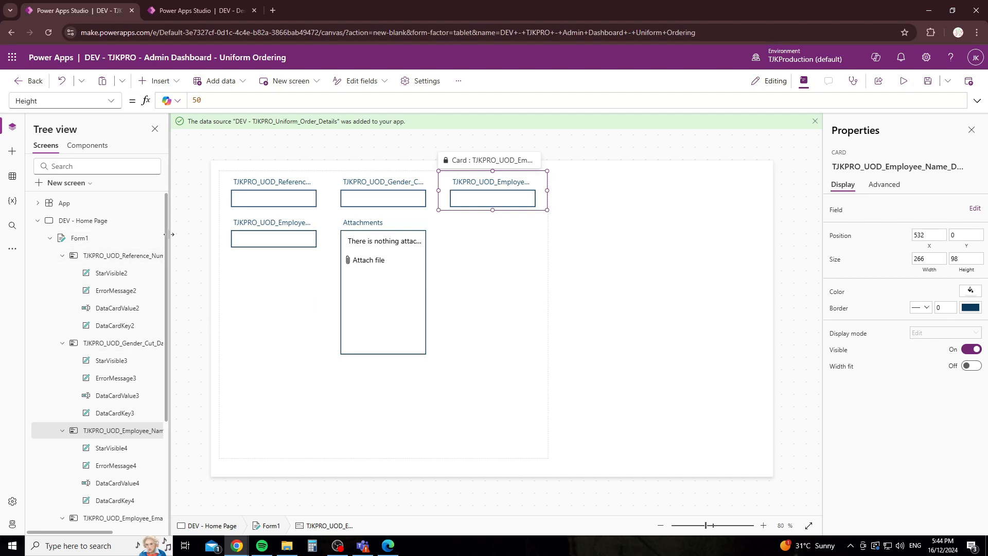
Step: Widen the Tree view and inspect the Reference_Number card's inner labels
{"action": "left_click_drag", "start_coordinate": [170, 239], "coordinate": [239, 237]}
{"action": "left_click", "coordinate": [177, 256]}
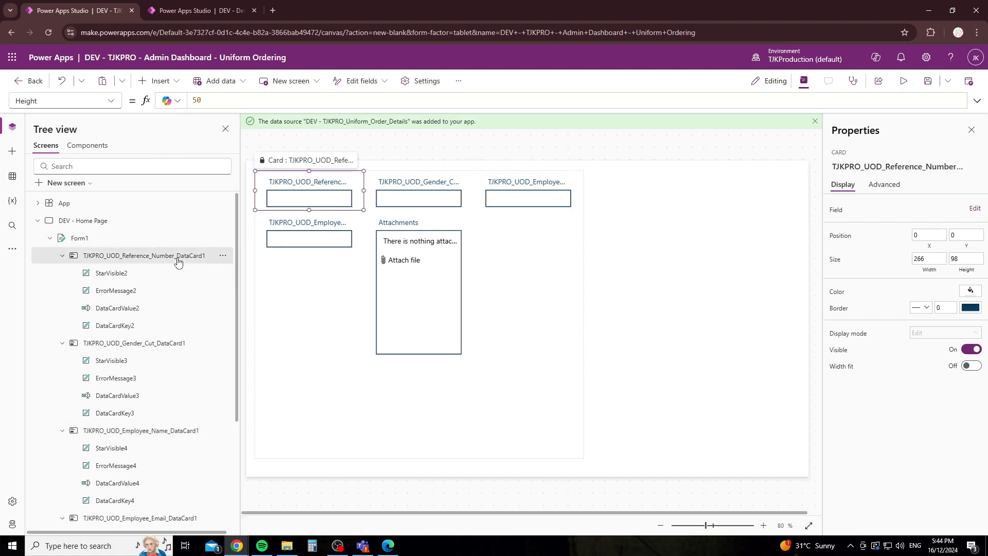
{"action": "left_click", "coordinate": [115, 276]}
{"action": "left_click", "coordinate": [117, 290]}
{"action": "left_click", "coordinate": [114, 307]}
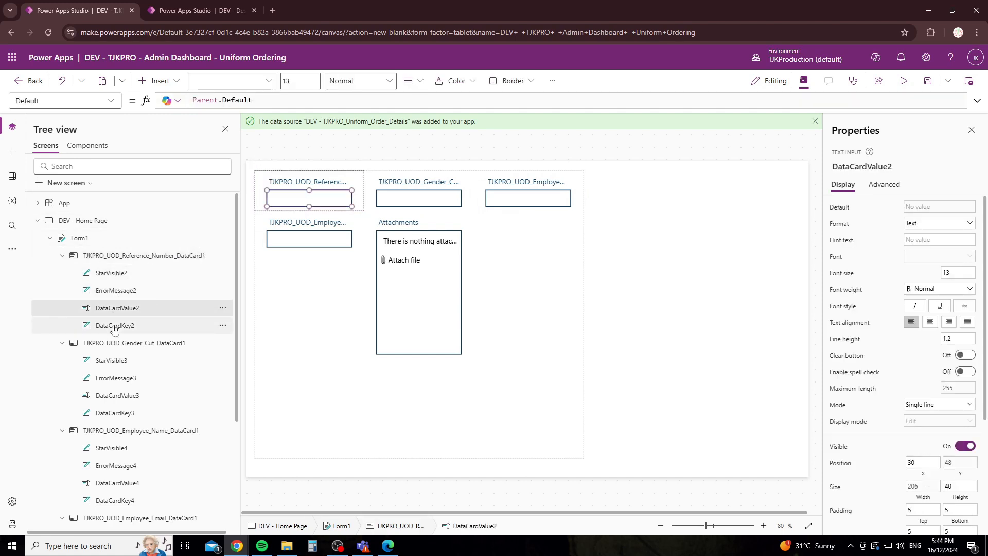
{"action": "left_click", "coordinate": [113, 325]}
{"action": "left_click", "coordinate": [115, 308]}
{"action": "left_click", "coordinate": [116, 290]}
{"action": "left_click", "coordinate": [115, 273]}
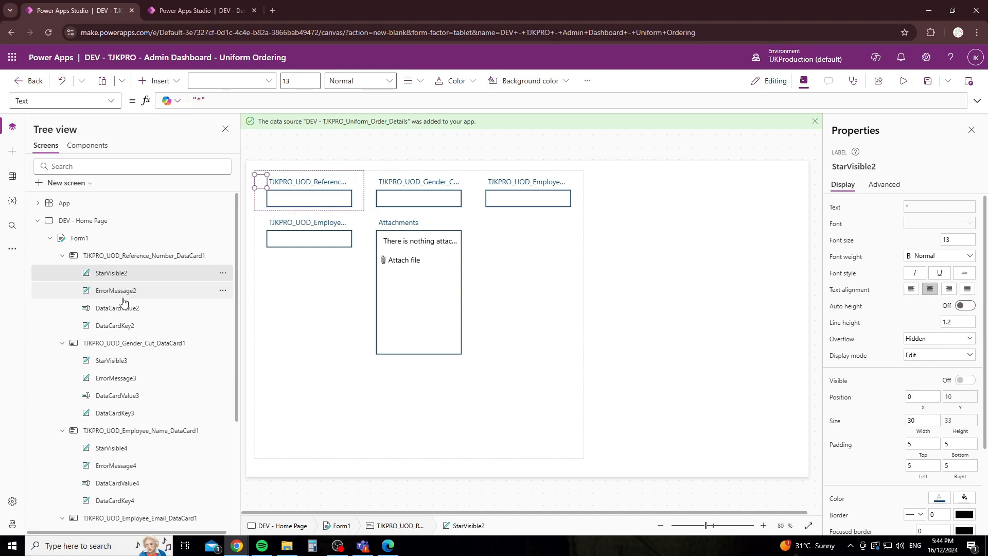
{"action": "left_click", "coordinate": [118, 290]}
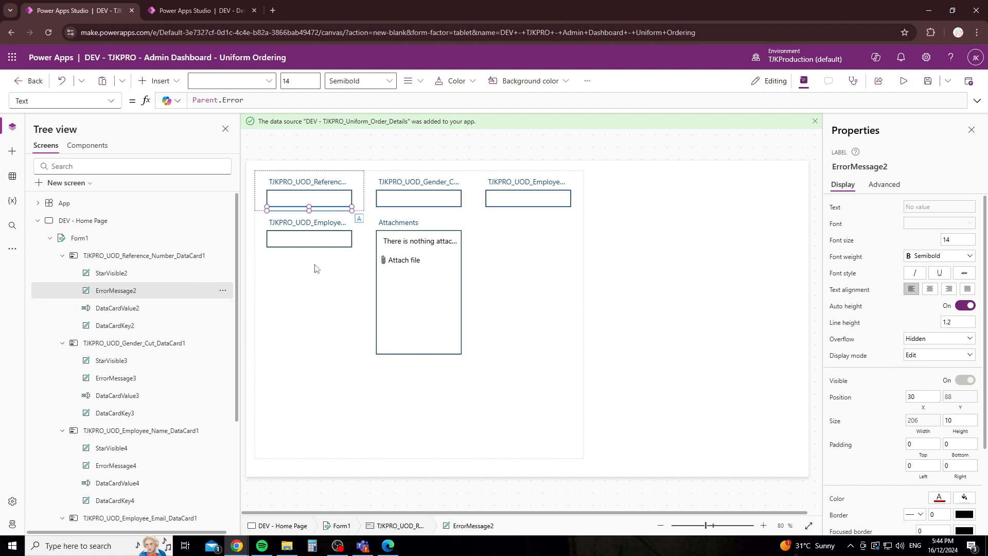
Step: Delete the Attachments card, leaving four fields on Form1
{"action": "left_click", "coordinate": [449, 226]}
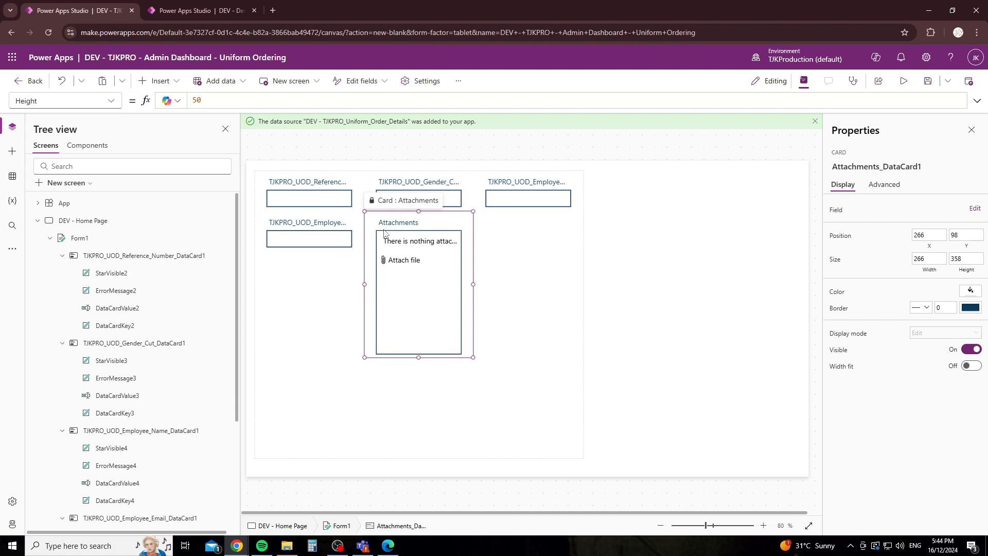
{"action": "scroll", "coordinate": [221, 341], "scroll_direction": "down", "scroll_amount": 3}
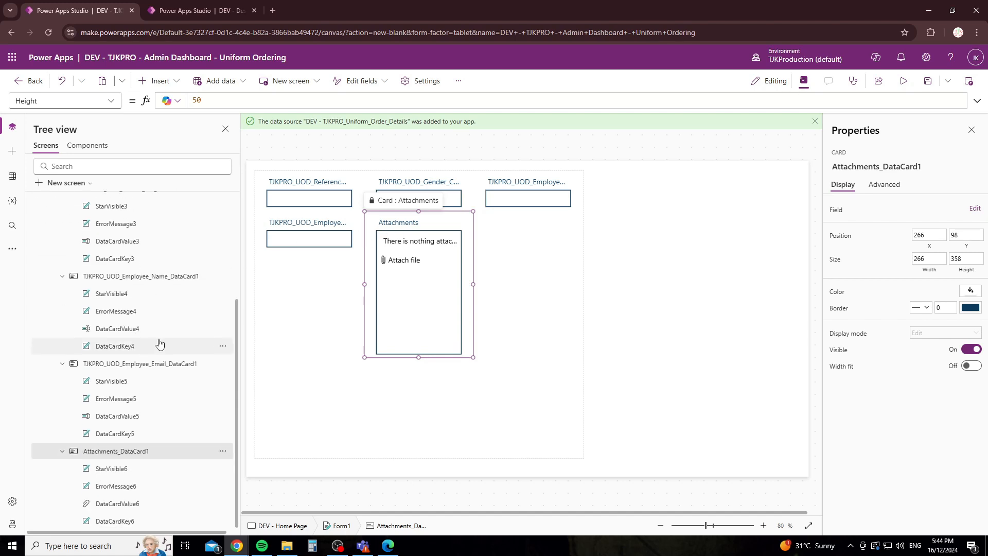
{"action": "right_click", "coordinate": [130, 457]}
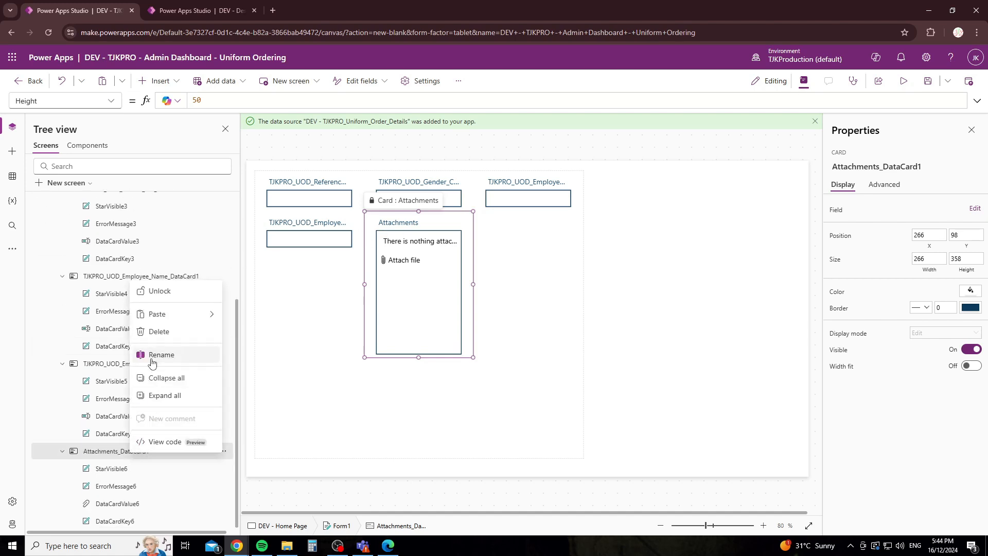
{"action": "left_click", "coordinate": [466, 228]}
{"action": "key", "text": "Delete"}
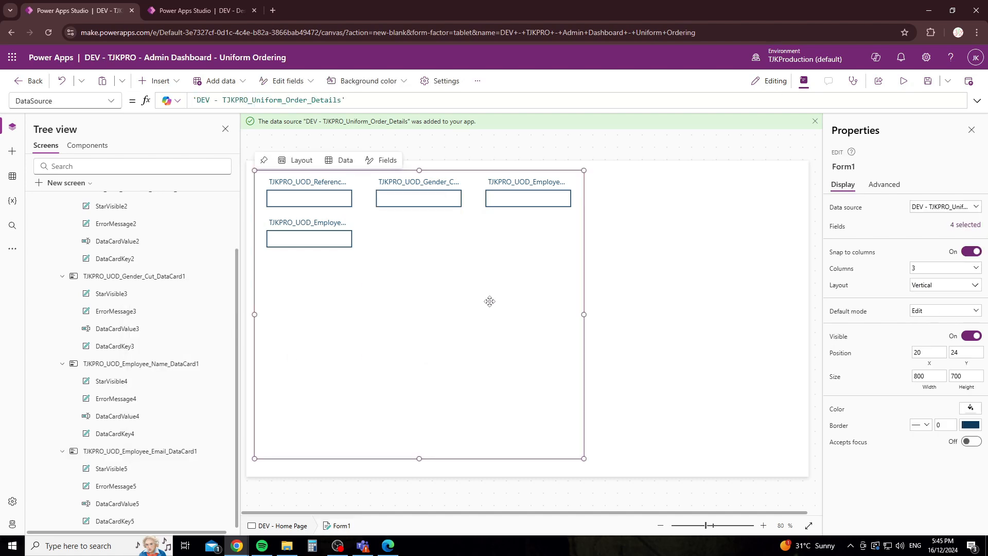
Step: Select Form1 and click into its Reference, Gender and Employee input boxes
{"action": "left_click", "coordinate": [326, 192]}
{"action": "left_click", "coordinate": [432, 241]}
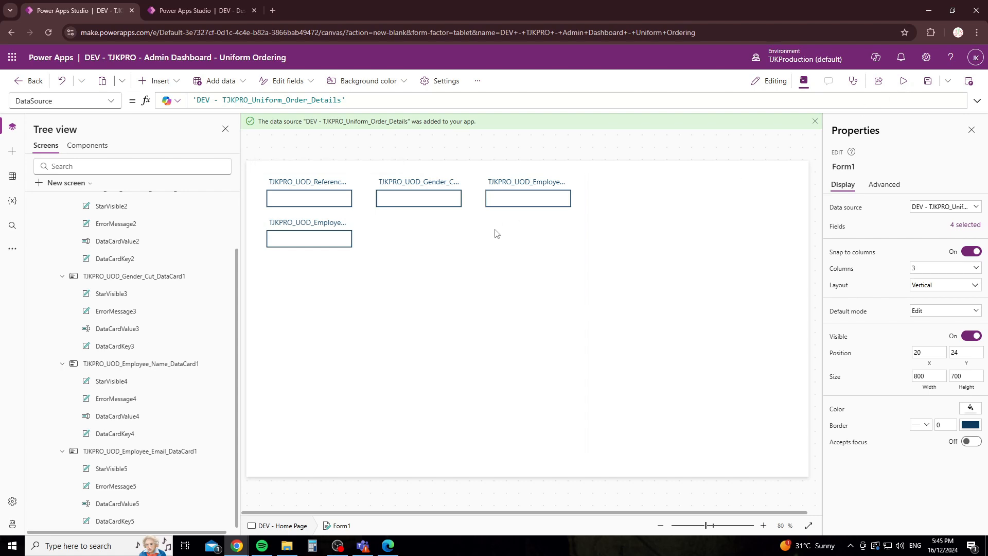
{"action": "left_click", "coordinate": [516, 196], "text": "alt"}
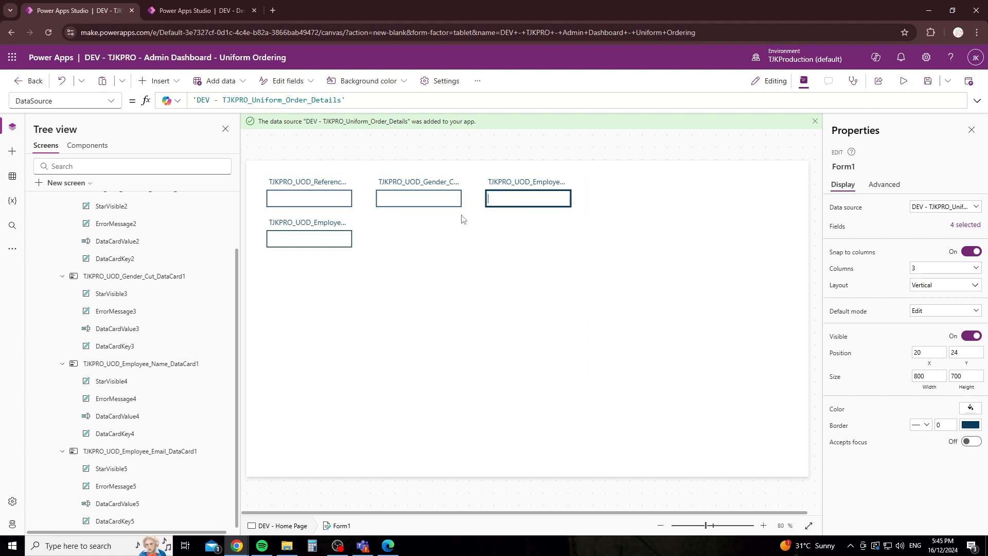
{"action": "left_click", "coordinate": [420, 200], "text": "alt"}
{"action": "left_click", "coordinate": [315, 201], "text": "alt"}
{"action": "left_click", "coordinate": [302, 236], "text": "alt"}
Step: Reselect Form1 and preview the app, where it shows 'No item to display'
{"action": "left_click", "coordinate": [416, 200], "text": "alt"}
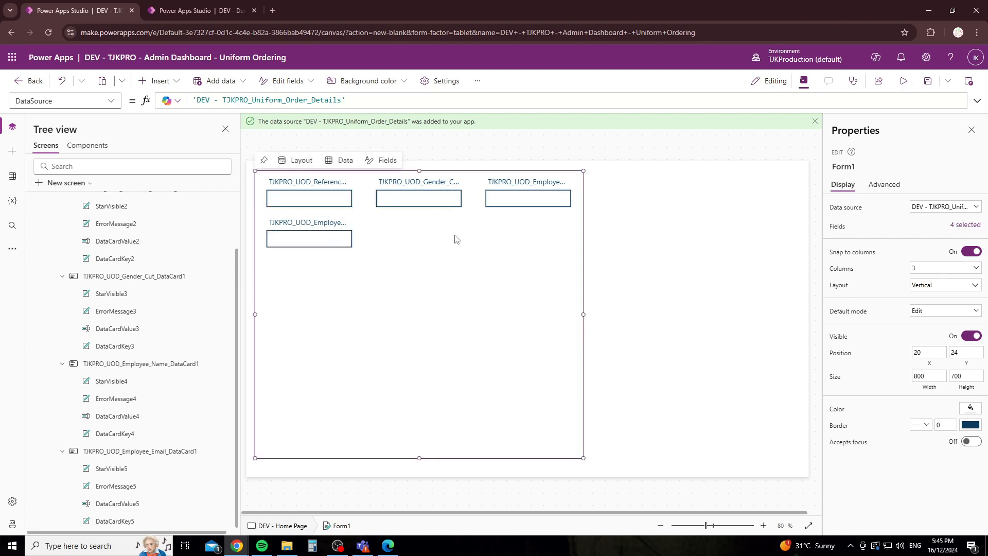
{"action": "key", "text": "ctrl+l"}
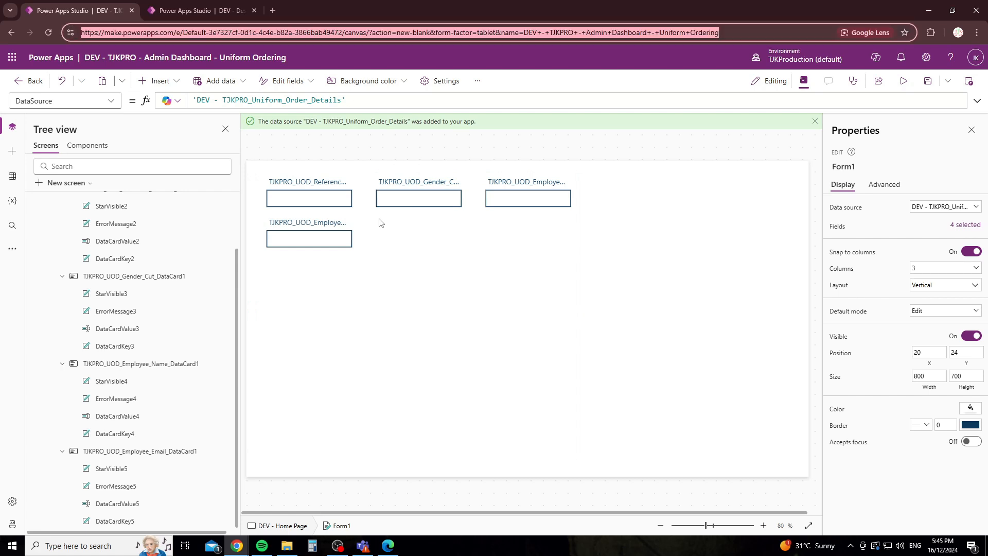
{"action": "left_click", "coordinate": [405, 213]}
{"action": "left_click", "coordinate": [493, 278]}
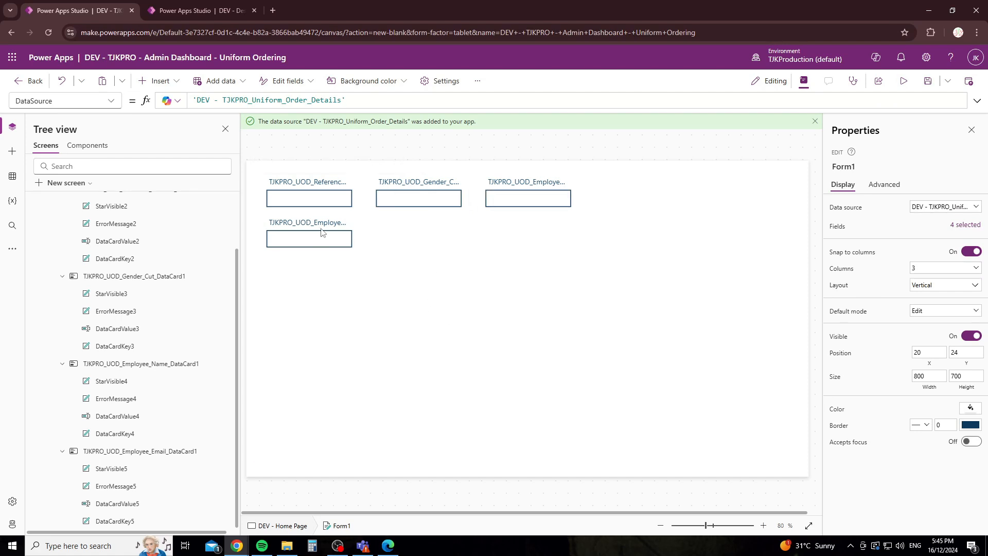
{"action": "left_click", "coordinate": [317, 202]}
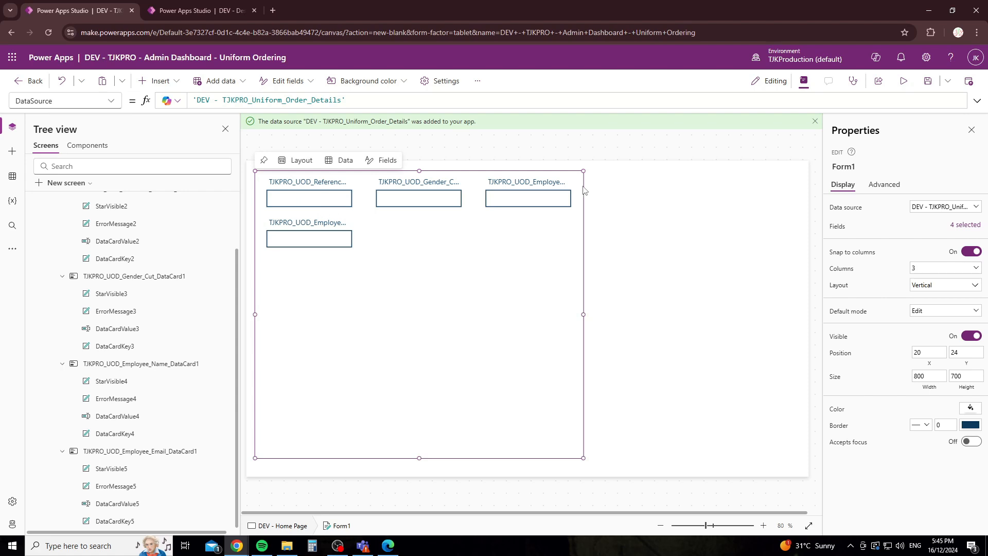
{"action": "left_click", "coordinate": [904, 83]}
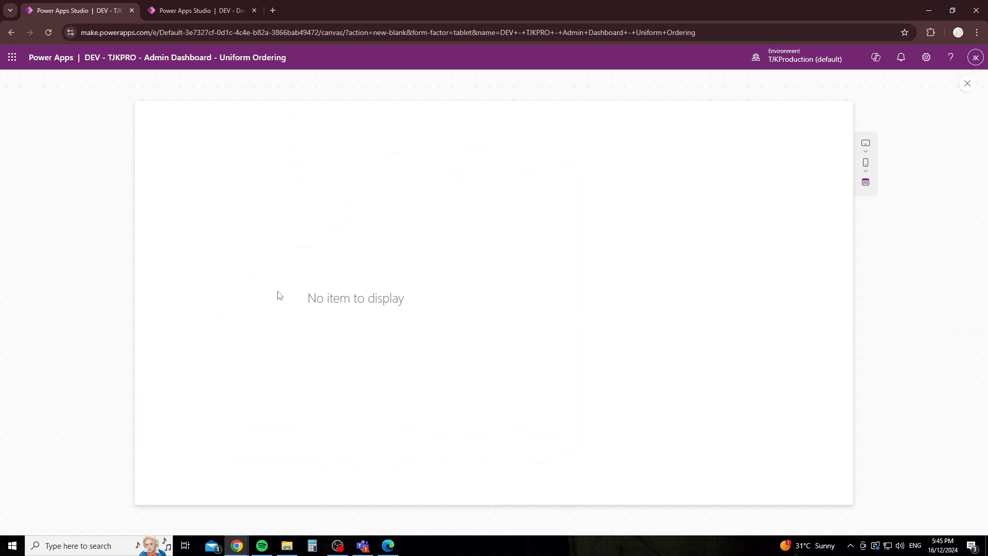
Step: Exit preview, dismiss the tip, and set Form1's Default mode to New
{"action": "left_click", "coordinate": [965, 86]}
{"action": "left_click", "coordinate": [610, 335]}
{"action": "left_click", "coordinate": [532, 267]}
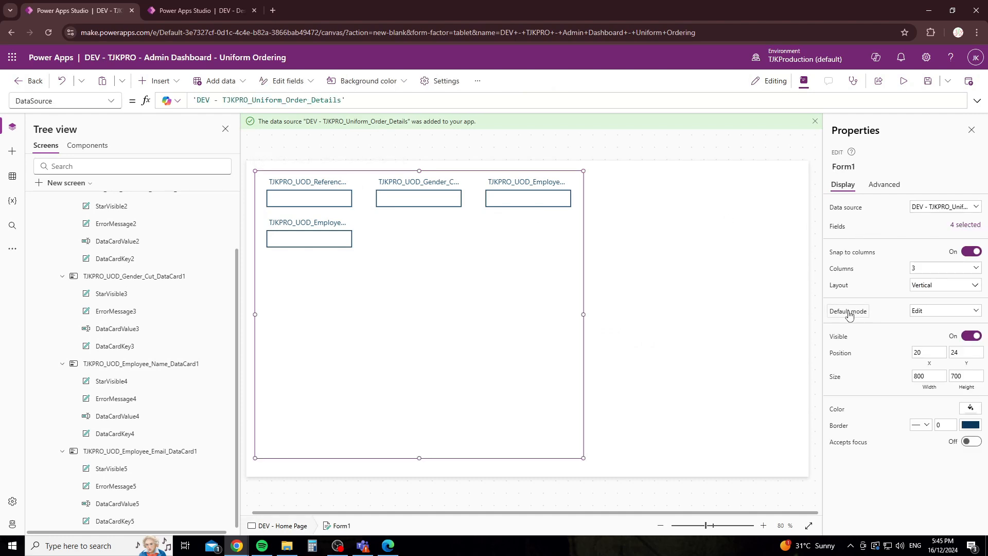
{"action": "left_click", "coordinate": [925, 312]}
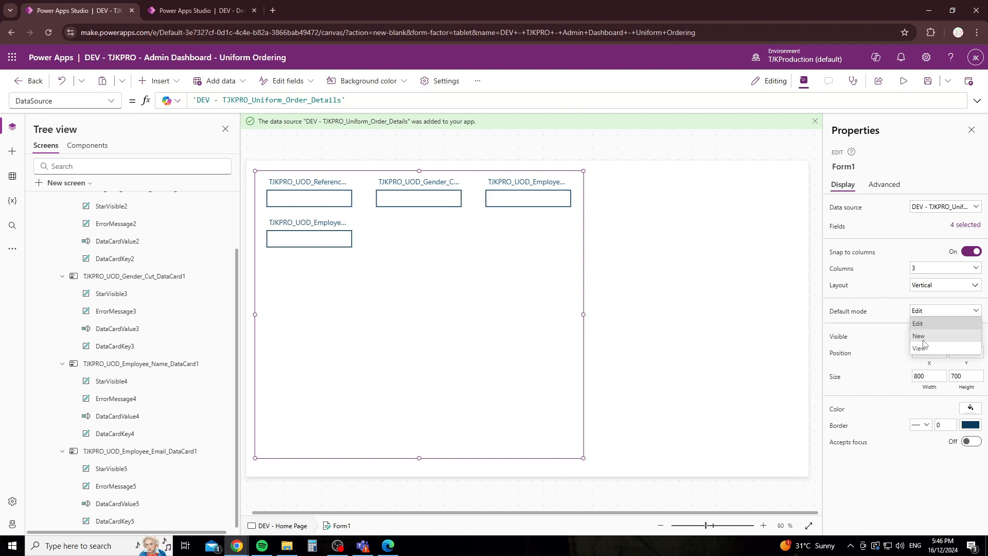
{"action": "left_click", "coordinate": [919, 335]}
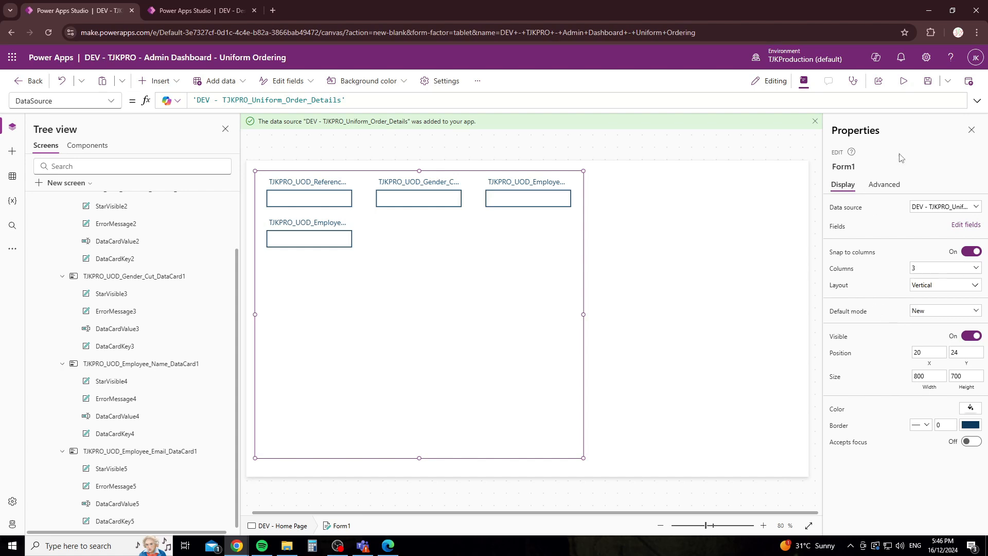
Step: Preview the app and enter 123456789 as the reference number
{"action": "left_click", "coordinate": [904, 81]}
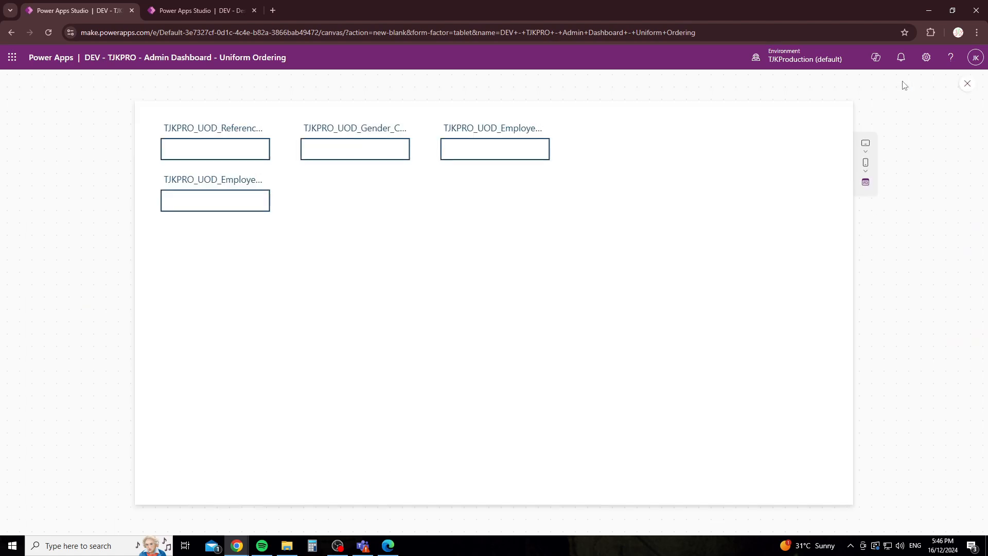
{"action": "left_click", "coordinate": [232, 151]}
{"action": "left_click", "coordinate": [225, 200]}
{"action": "left_click", "coordinate": [347, 151]}
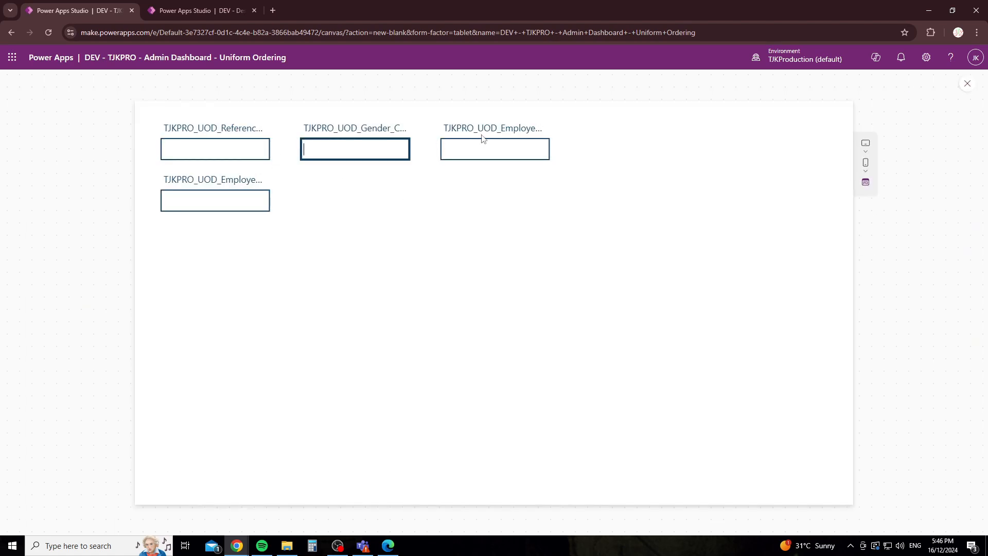
{"action": "left_click", "coordinate": [471, 161]}
{"action": "left_click", "coordinate": [239, 149]}
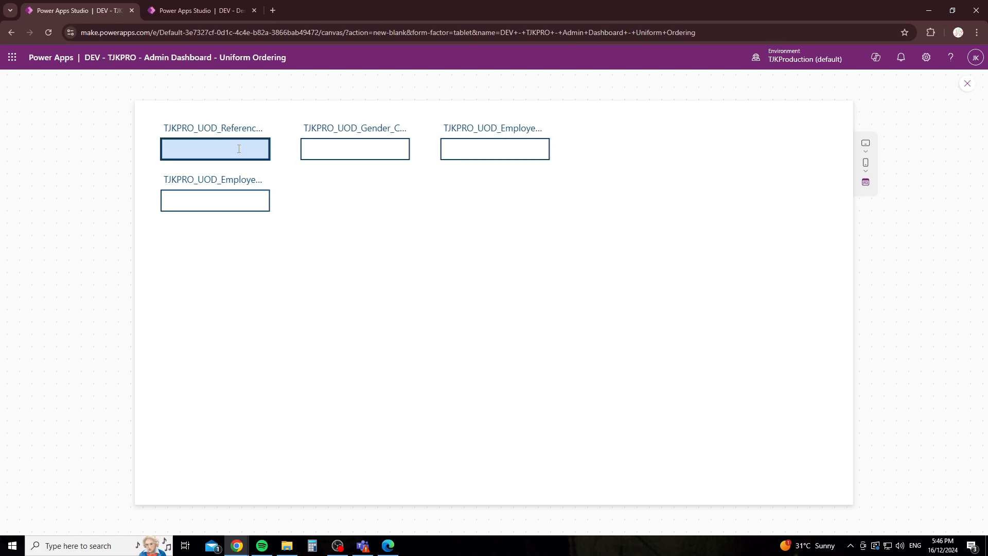
{"action": "type", "text": "REFERENCE123456789"}
{"action": "key", "text": "ctrl+a"}
{"action": "type", "text": "123456789"}
Step: Fill in gender M, then the employee's full name and e-mail address
{"action": "left_click", "coordinate": [356, 151]}
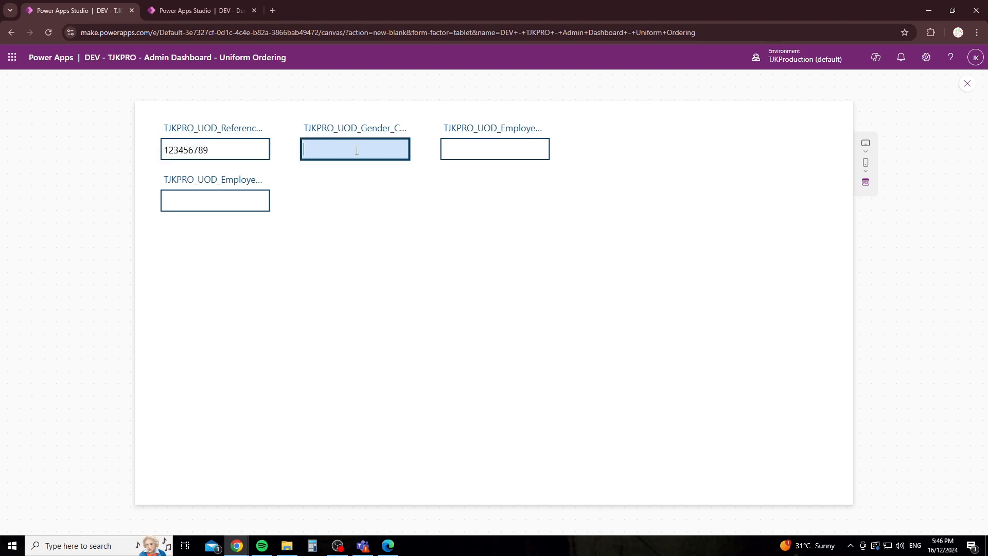
{"action": "key", "text": "Tab"}
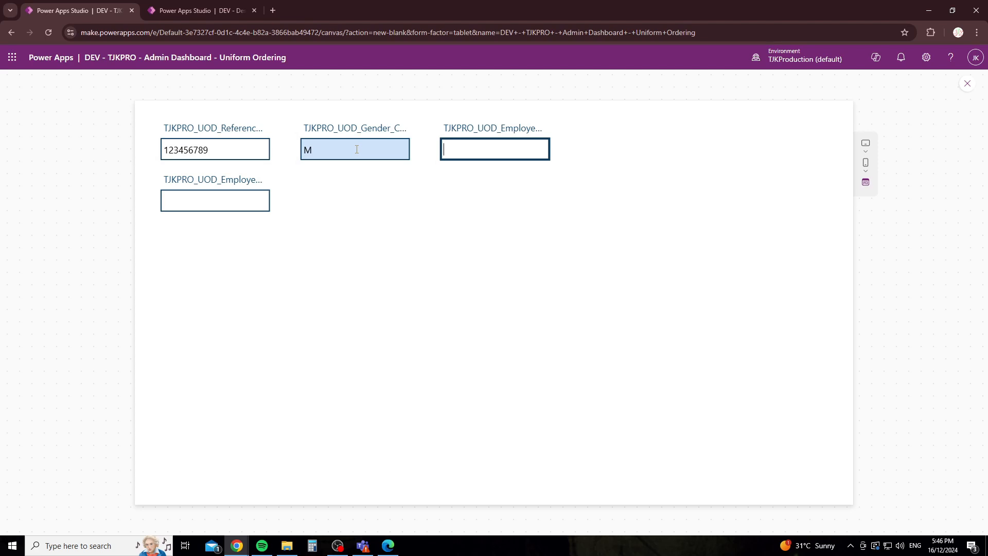
{"action": "key", "text": "Tab"}
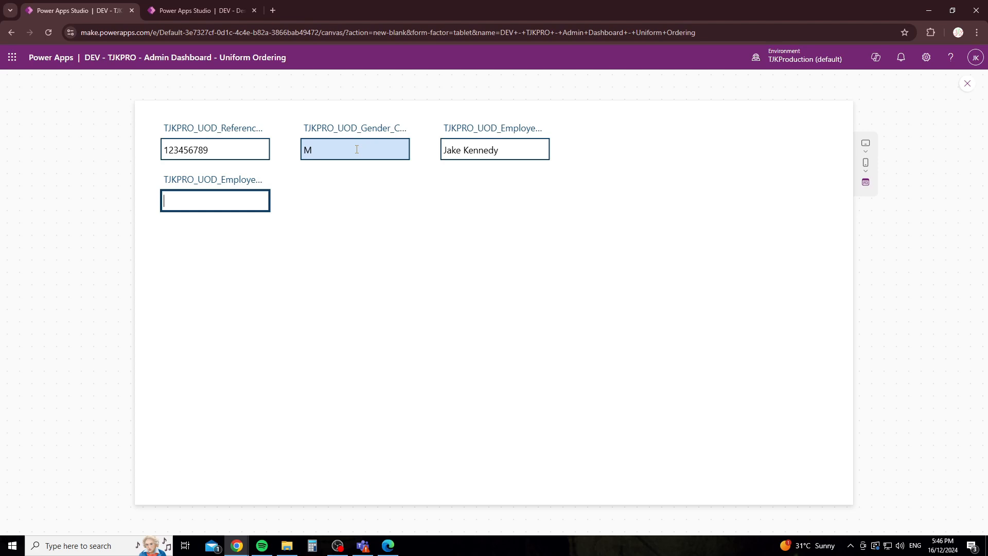
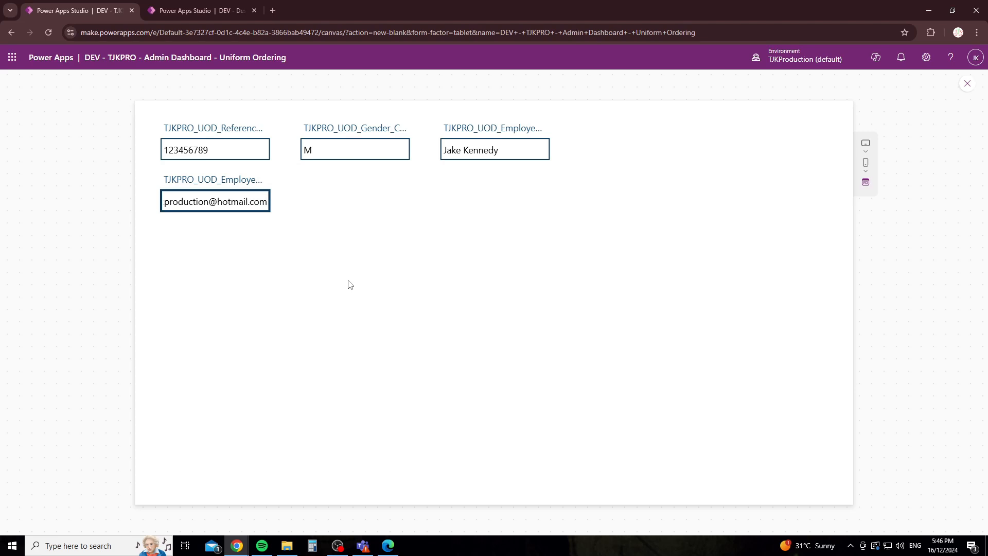
{"action": "left_click", "coordinate": [665, 467]}
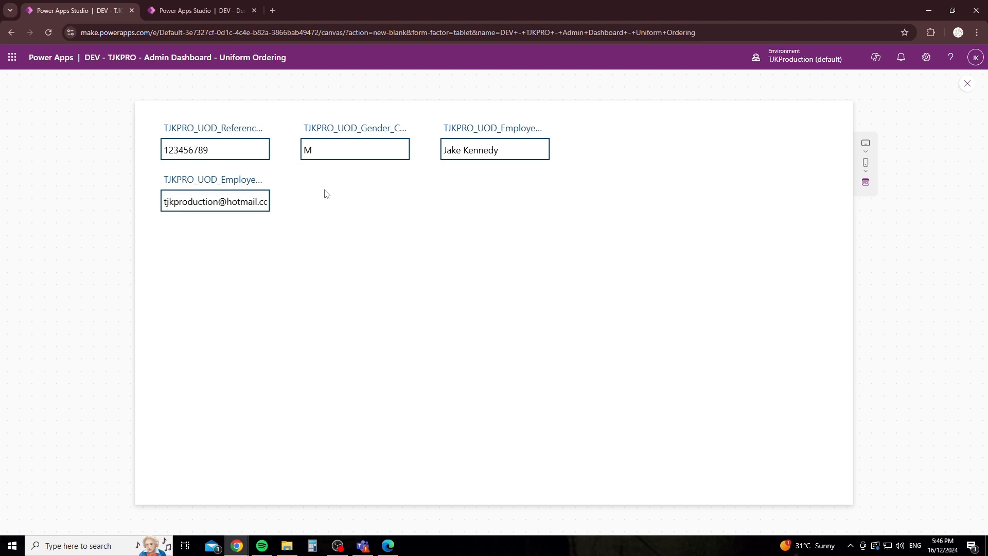
Step: Exit preview, dismiss the tip, and reselect Form1
{"action": "left_click", "coordinate": [966, 84]}
{"action": "left_click", "coordinate": [594, 335]}
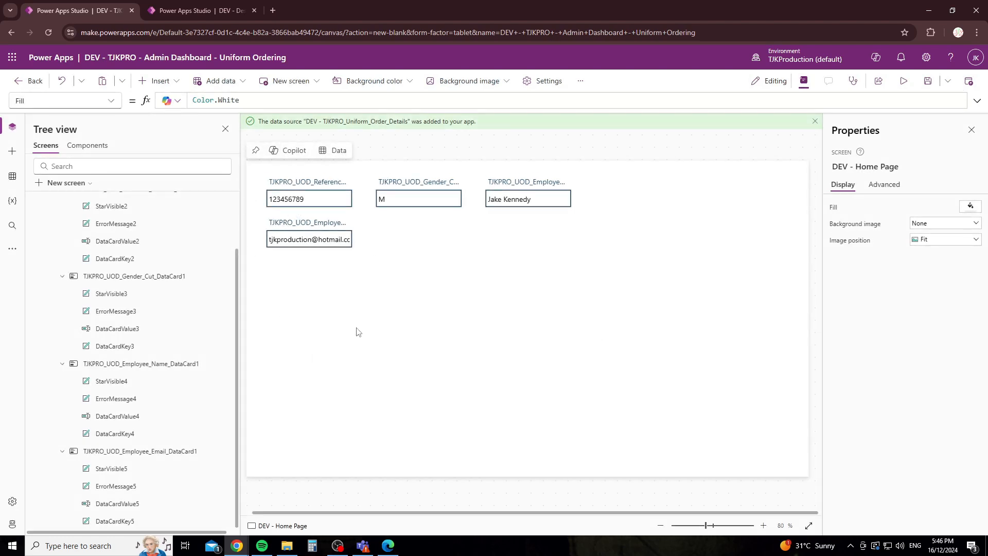
{"action": "left_click", "coordinate": [383, 295]}
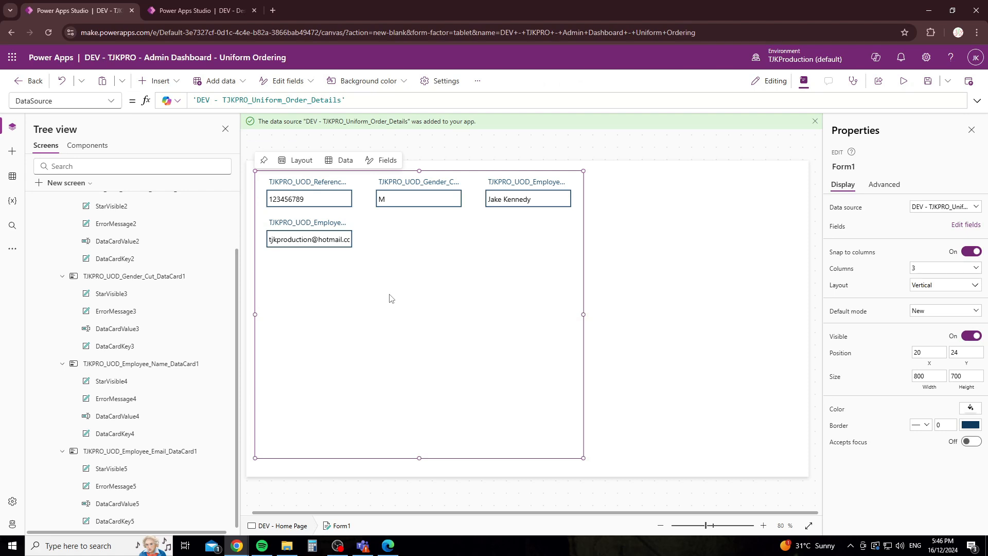
Step: Insert a classic button, Button1, and place it right of the form near X 864, Y 60
{"action": "left_click", "coordinate": [169, 86]}
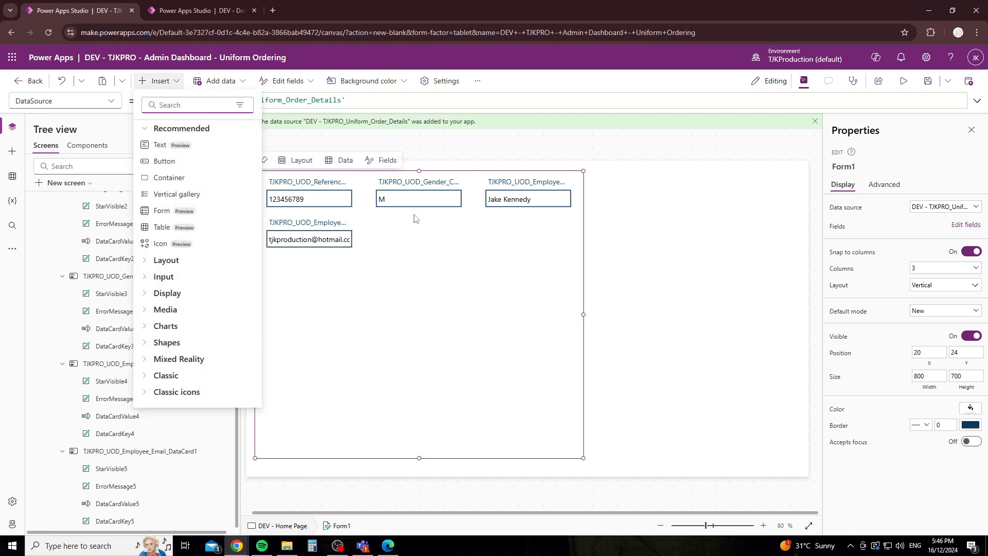
{"action": "type", "text": "button"}
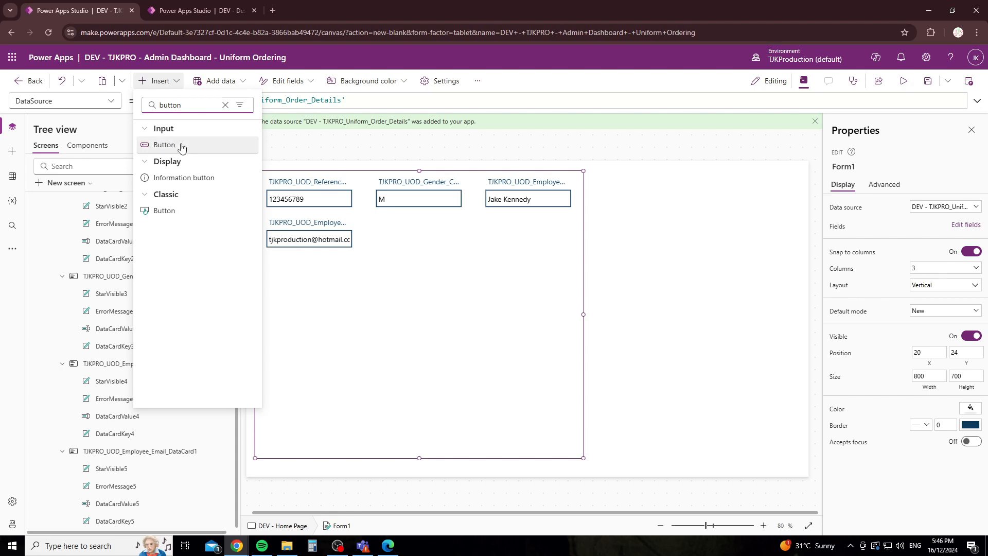
{"action": "left_click", "coordinate": [178, 214]}
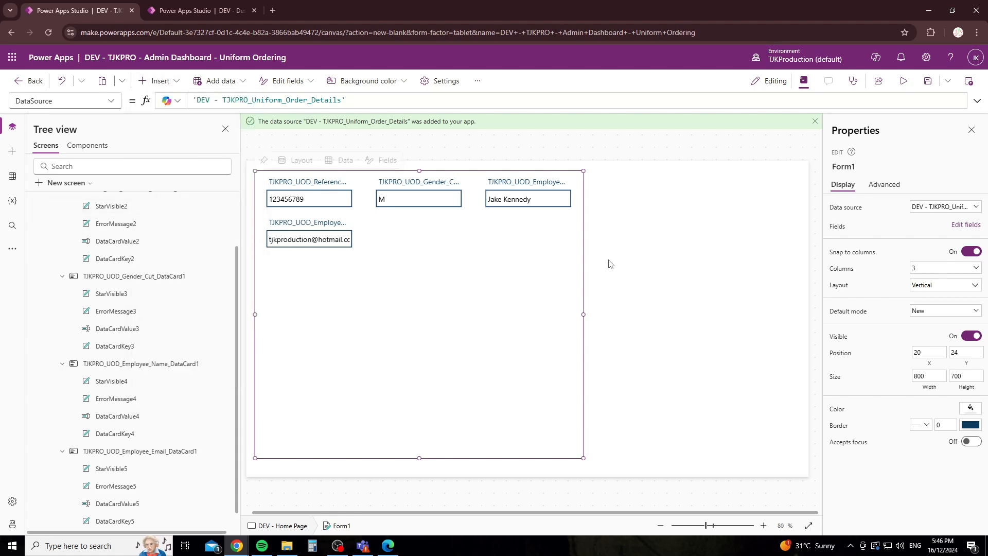
{"action": "left_click_drag", "start_coordinate": [315, 186], "coordinate": [612, 196]}
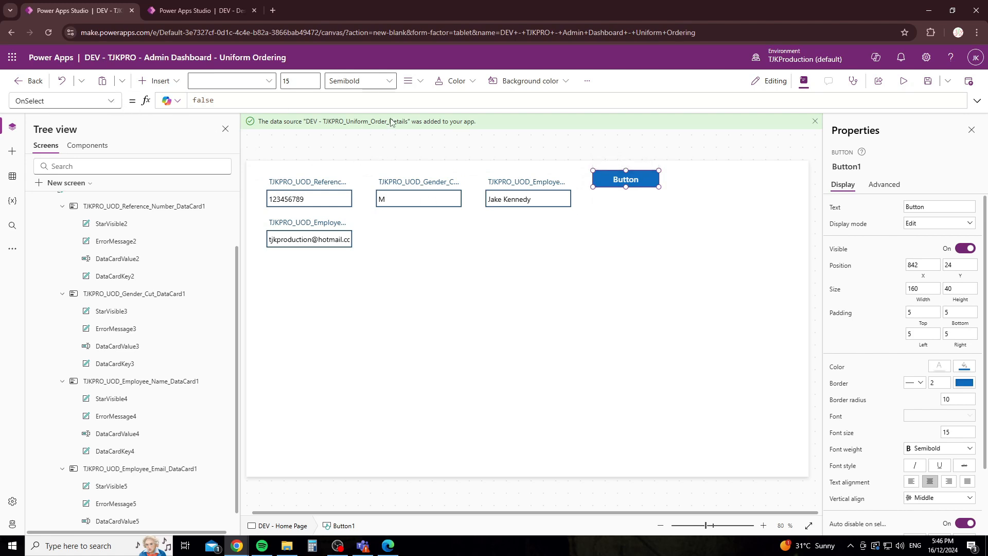
{"action": "left_click_drag", "start_coordinate": [609, 180], "coordinate": [618, 195]}
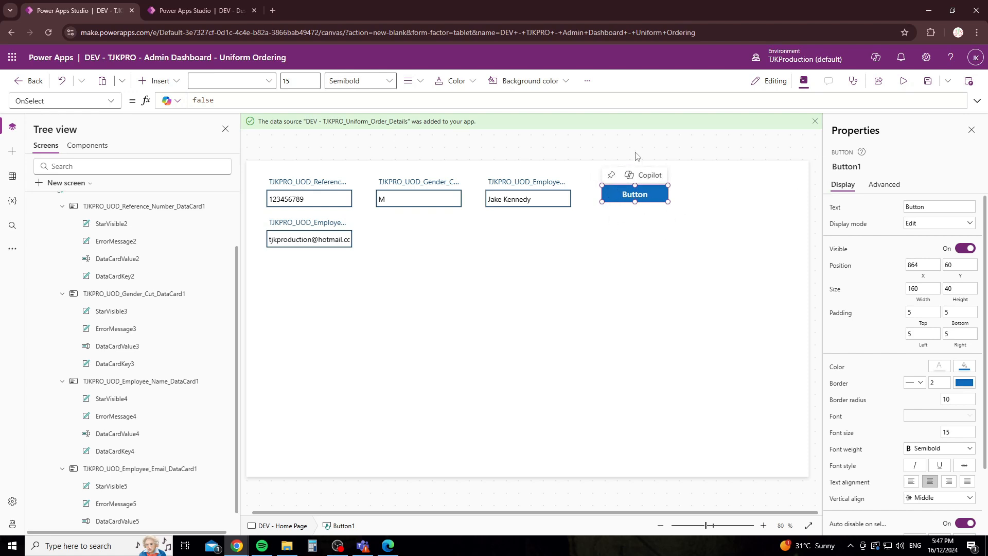
Step: Show Button1's OnSelect property in the formula bar
{"action": "double_click", "coordinate": [238, 101]}
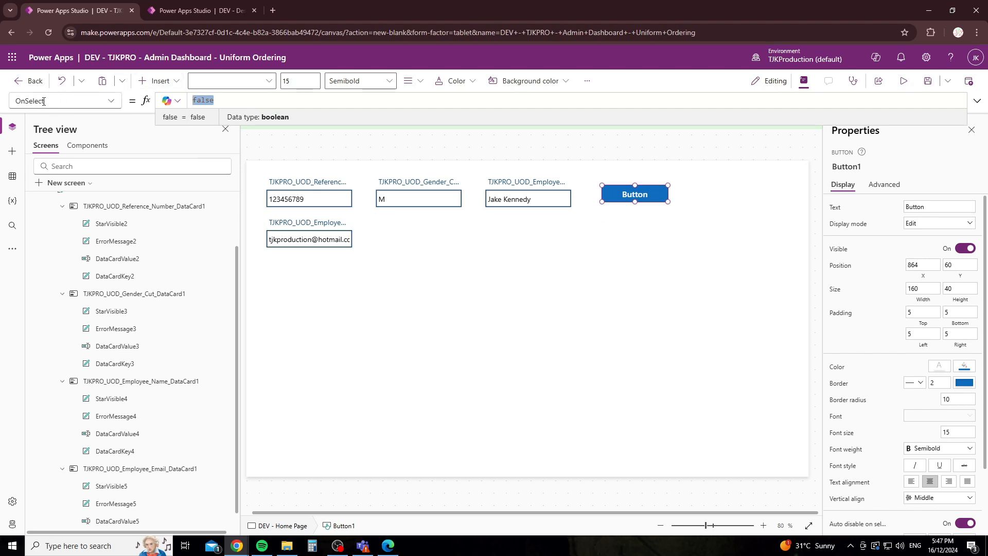
{"action": "left_click", "coordinate": [72, 102]}
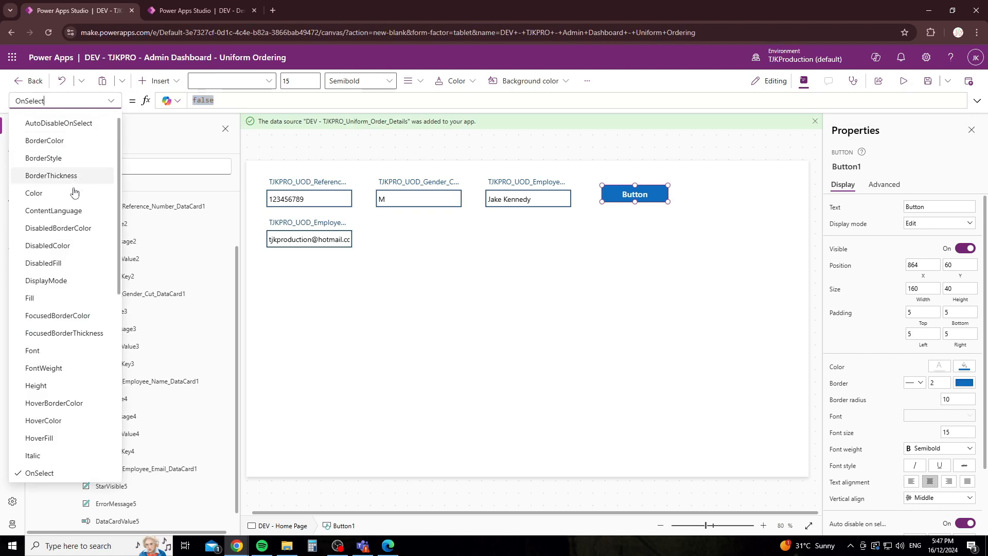
{"action": "scroll", "coordinate": [63, 319], "scroll_direction": "down", "scroll_amount": 10}
{"action": "scroll", "coordinate": [61, 352], "scroll_direction": "up", "scroll_amount": 5}
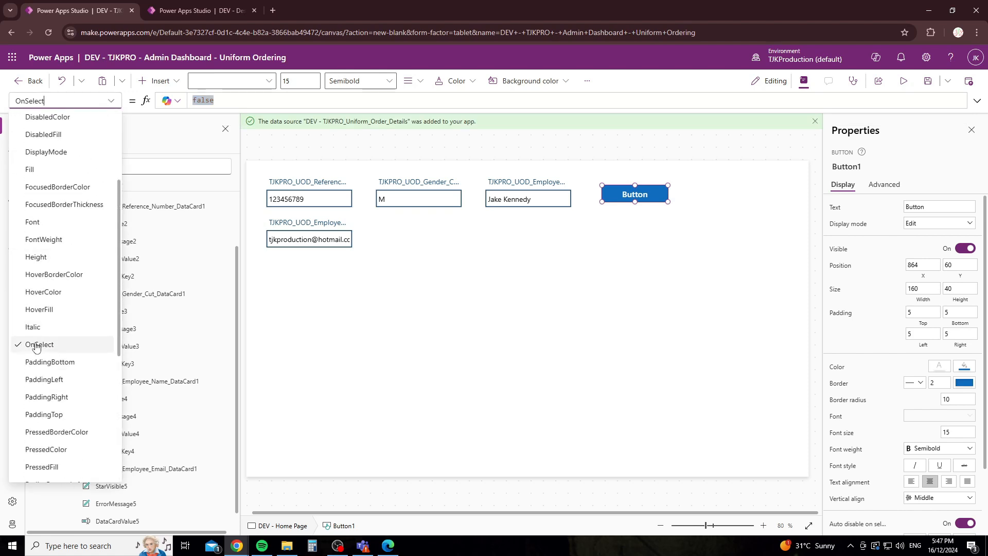
{"action": "left_click", "coordinate": [214, 103]}
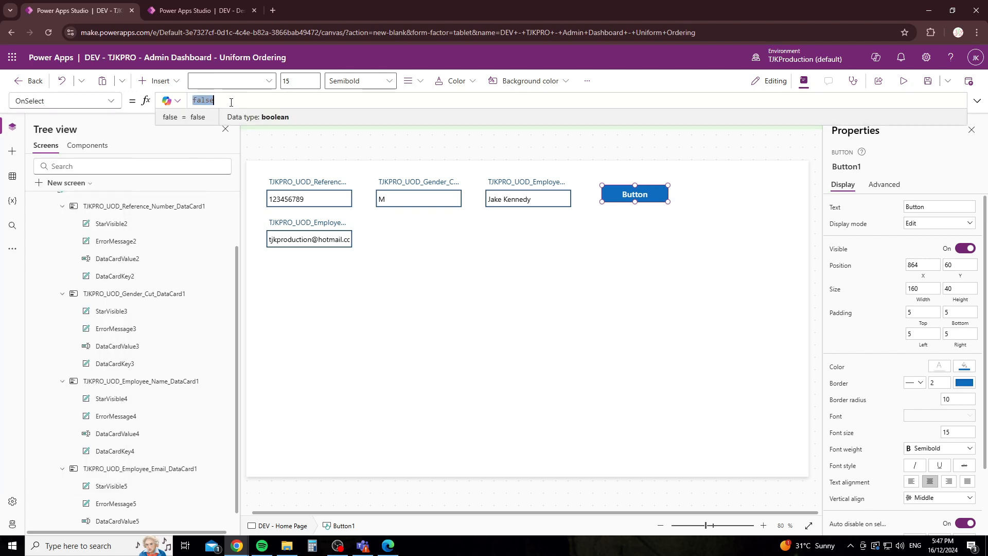
Step: Replace OnSelect's false value with SubmitForm from the autocomplete list
{"action": "type", "text": "Sub"}
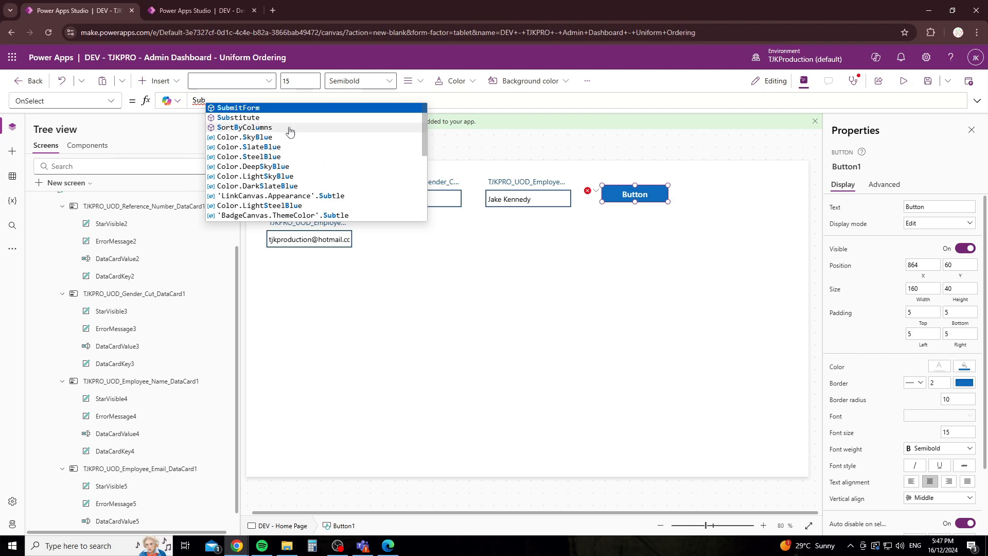
{"action": "scroll", "coordinate": [290, 154], "scroll_direction": "down", "scroll_amount": 5}
{"action": "scroll", "coordinate": [295, 175], "scroll_direction": "down", "scroll_amount": 1}
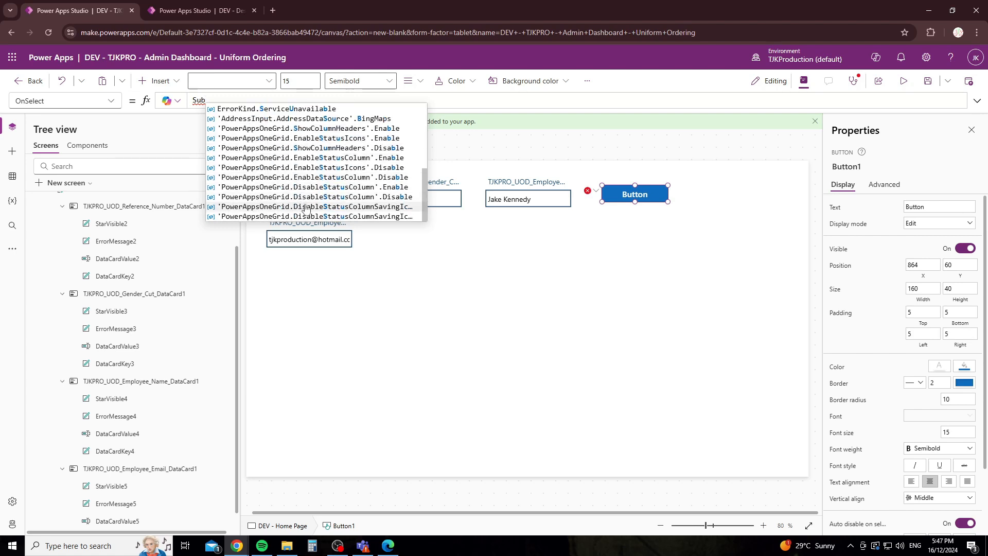
{"action": "scroll", "coordinate": [312, 171], "scroll_direction": "up", "scroll_amount": 6}
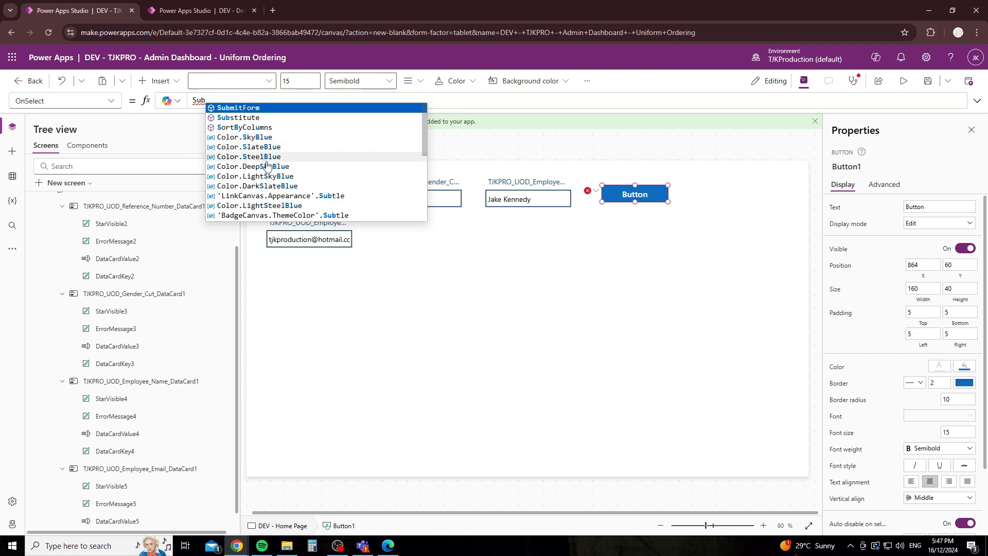
{"action": "scroll", "coordinate": [273, 155], "scroll_direction": "down", "scroll_amount": 2}
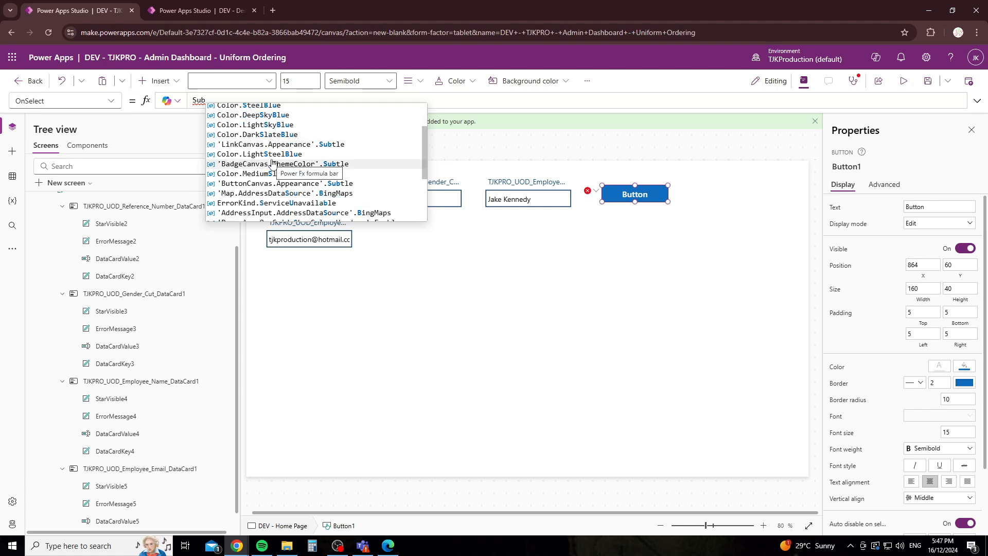
{"action": "scroll", "coordinate": [271, 166], "scroll_direction": "down", "scroll_amount": 4}
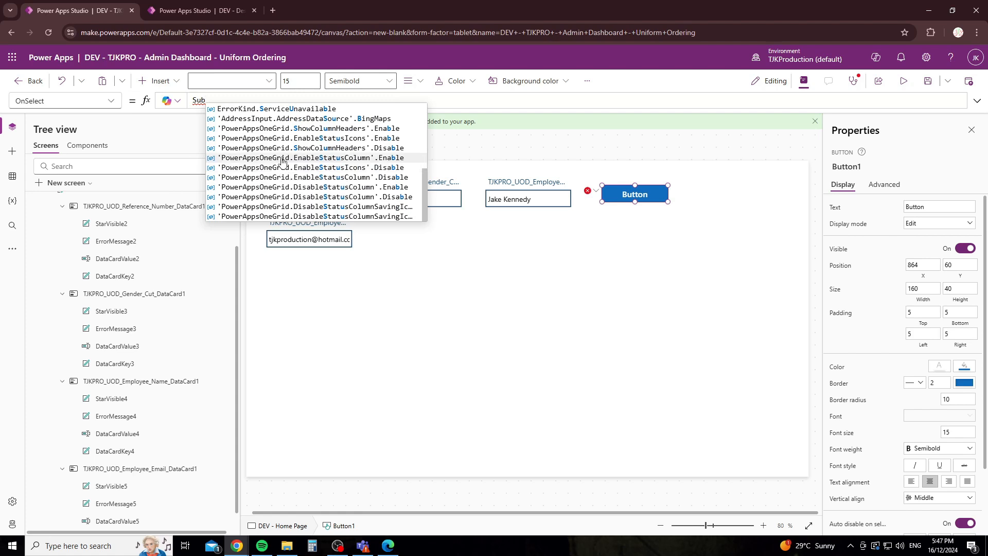
{"action": "scroll", "coordinate": [360, 129], "scroll_direction": "up", "scroll_amount": 6}
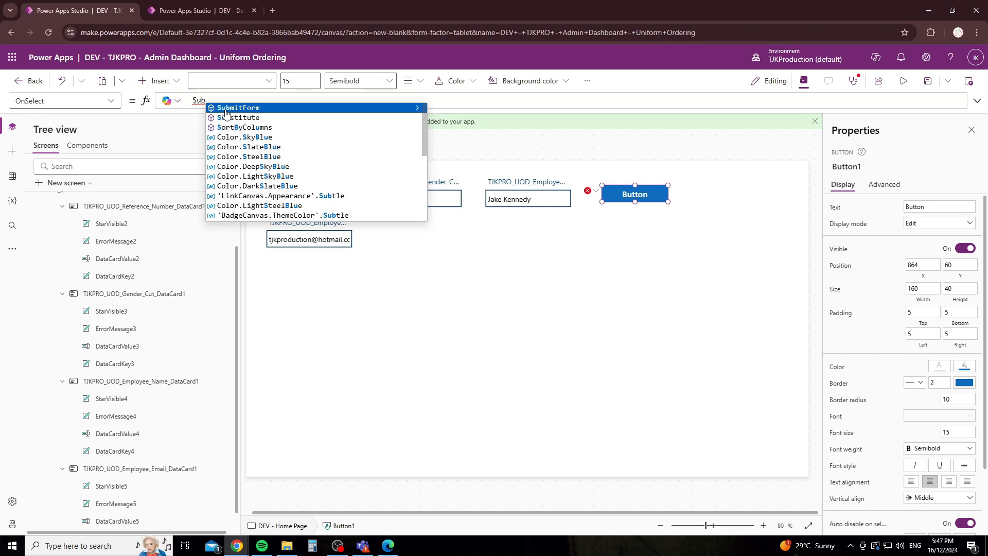
{"action": "left_click", "coordinate": [417, 109]}
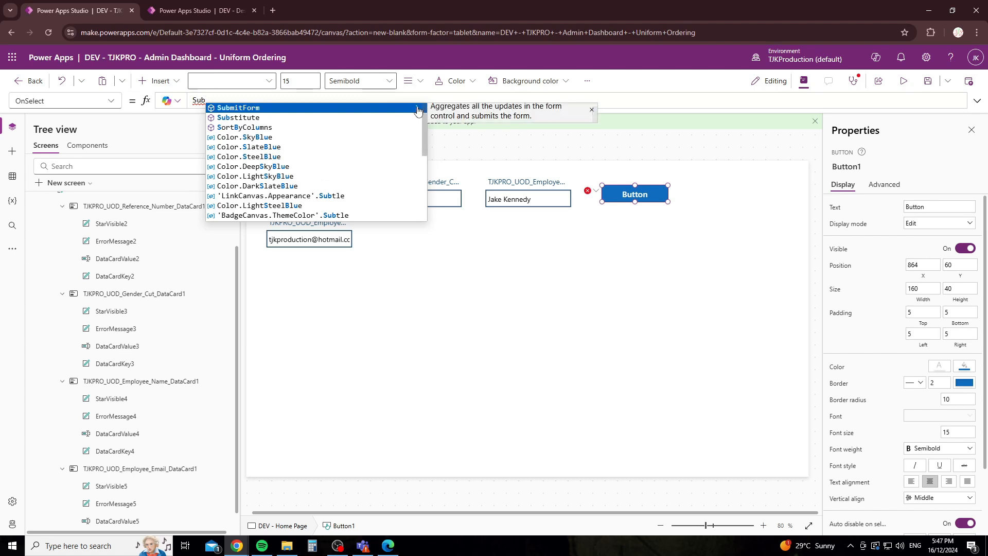
{"action": "left_click", "coordinate": [299, 111]}
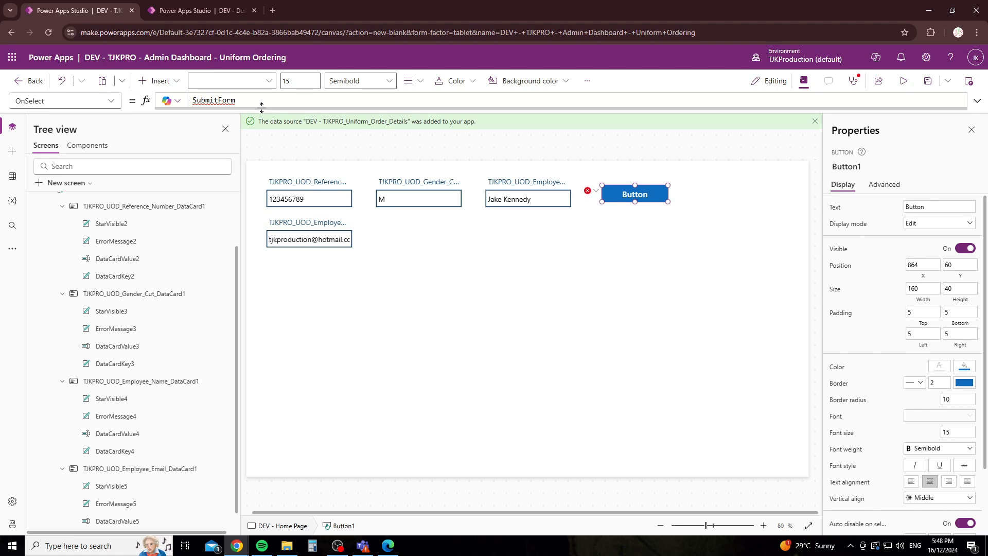
Step: Add Form1 as SubmitForm's argument so Button1's OnSelect reads SubmitForm(Form1)
{"action": "type", "text": "("}
{"action": "scroll", "coordinate": [149, 231], "scroll_direction": "up", "scroll_amount": 3}
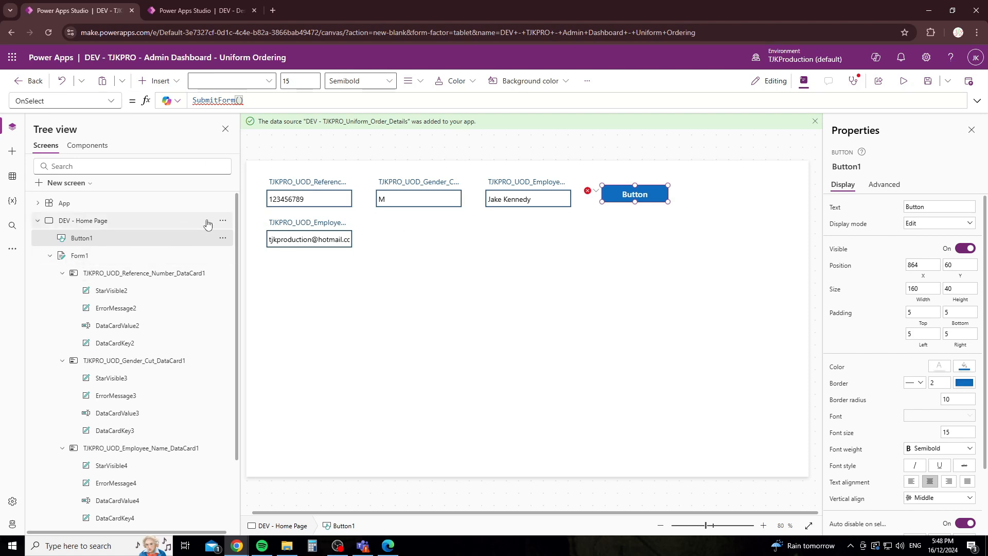
{"action": "type", "text": "Form"}
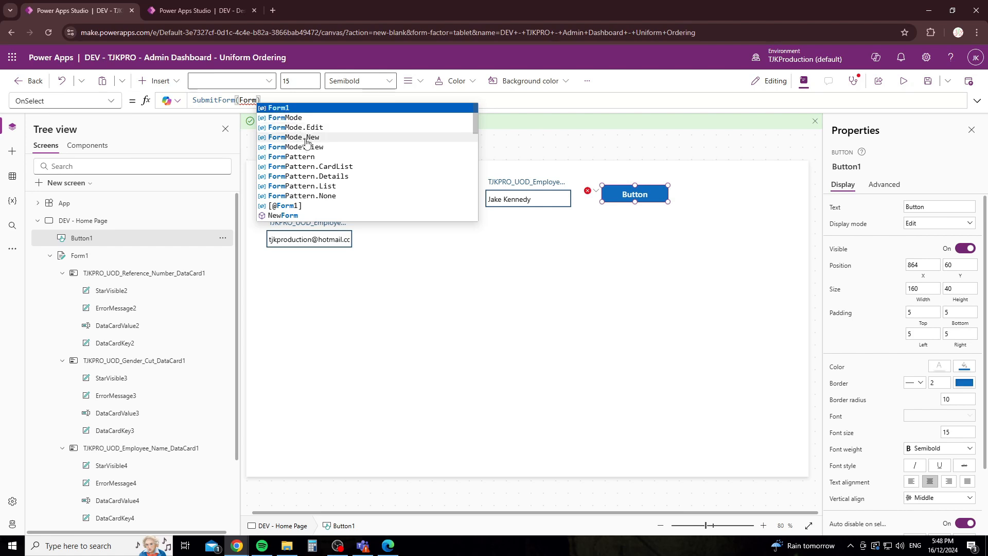
{"action": "scroll", "coordinate": [316, 165], "scroll_direction": "down", "scroll_amount": 3}
{"action": "scroll", "coordinate": [316, 166], "scroll_direction": "down", "scroll_amount": 2}
{"action": "scroll", "coordinate": [280, 185], "scroll_direction": "up", "scroll_amount": 5}
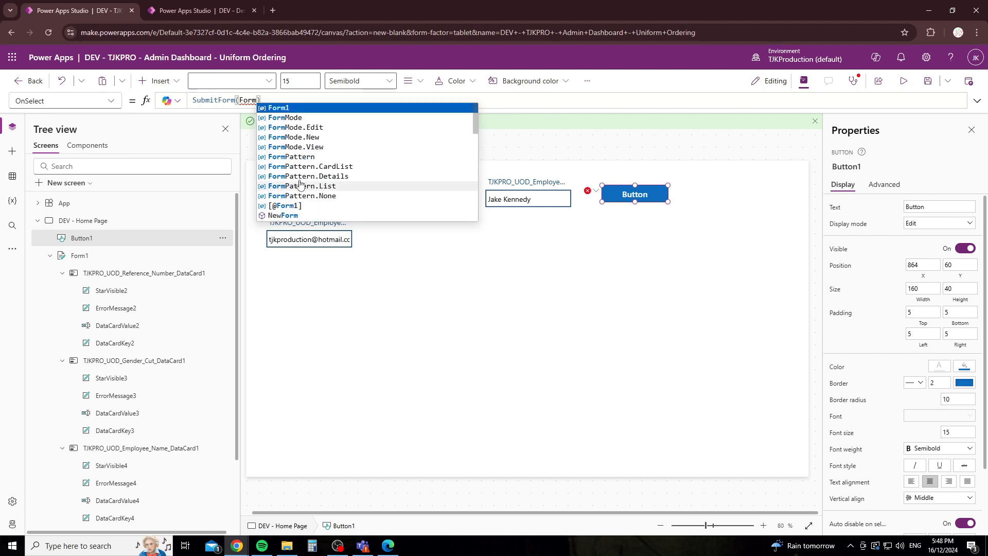
{"action": "left_click", "coordinate": [281, 109]}
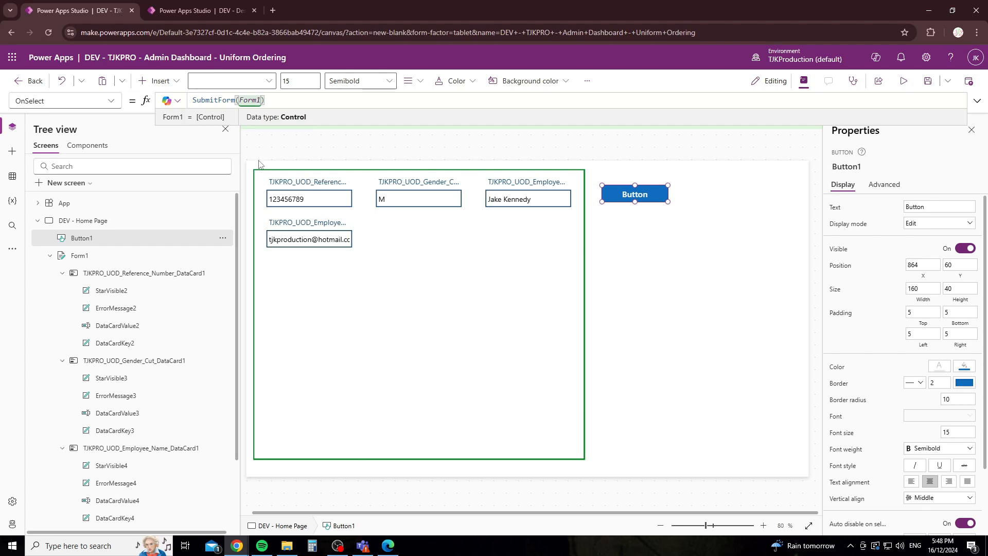
{"action": "double_click", "coordinate": [239, 103]}
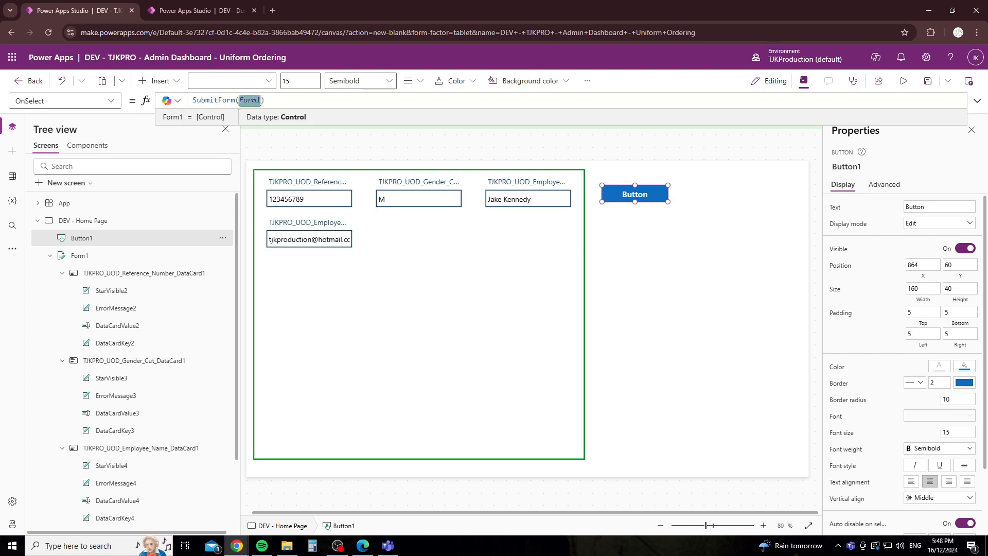
{"action": "left_click", "coordinate": [278, 102]}
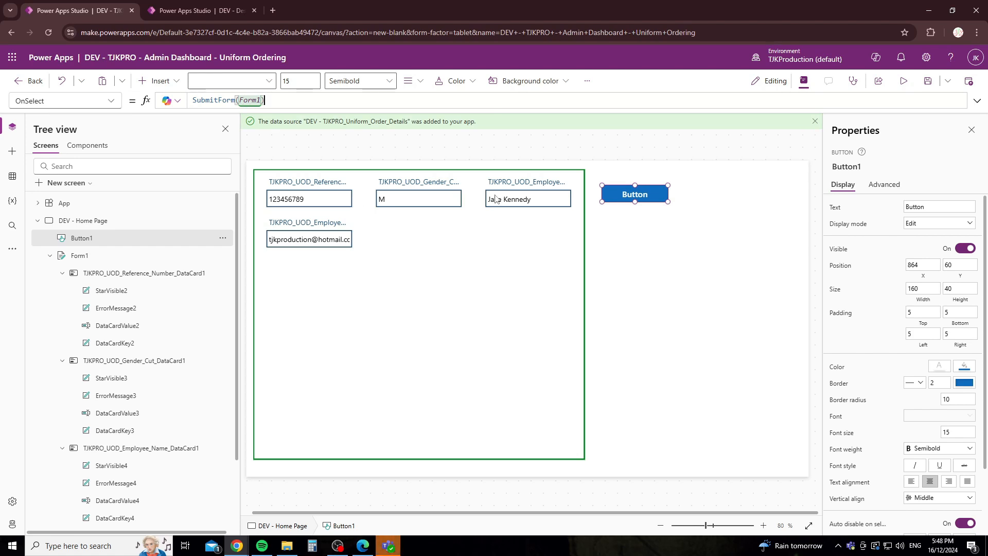
Step: Dismiss the Teams notification and run the app in preview
{"action": "left_click", "coordinate": [716, 284]}
{"action": "left_click", "coordinate": [973, 433]}
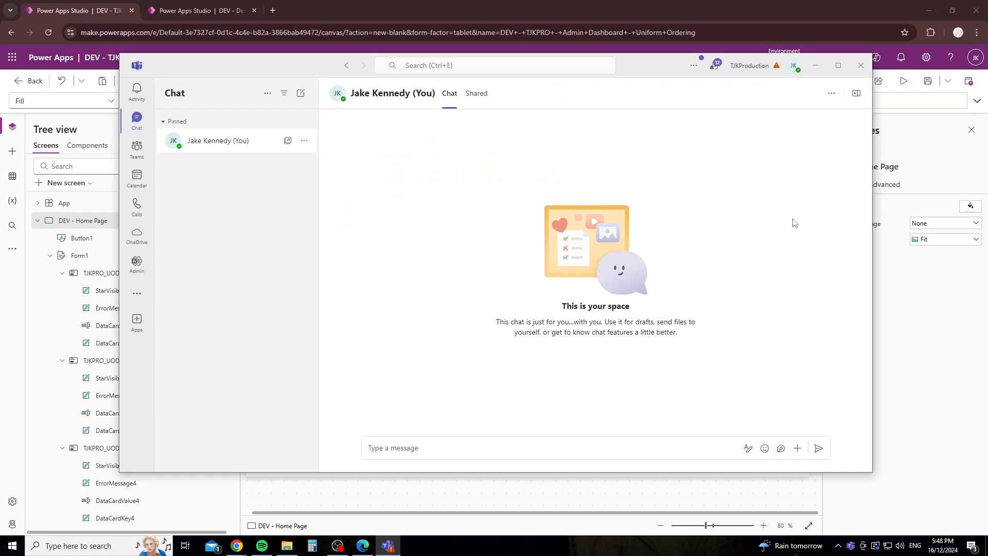
{"action": "left_click", "coordinate": [956, 305]}
{"action": "left_click", "coordinate": [903, 81]}
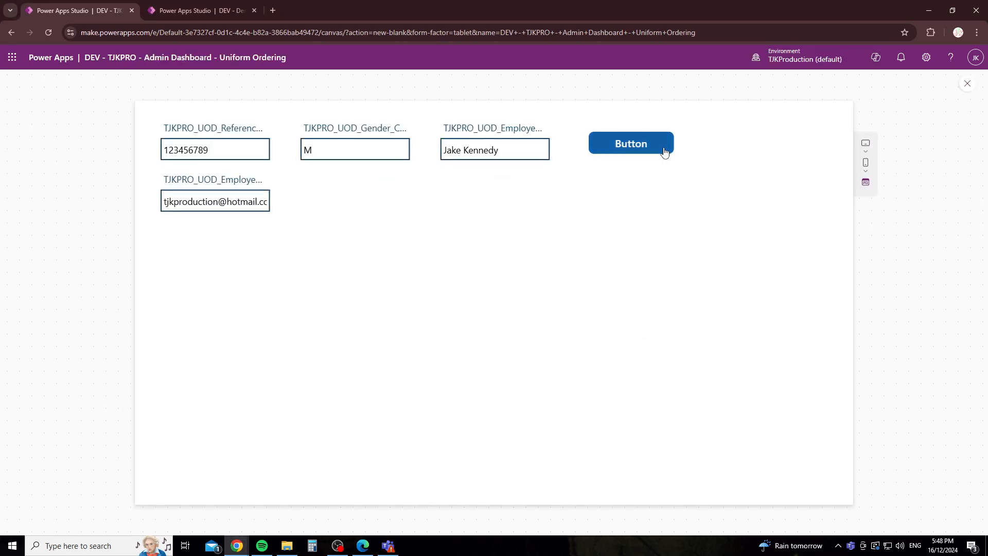
Step: Submit the form, then refresh the DEV - TJKPRO_Uniform_Order_Details SharePoint list to check it
{"action": "left_click", "coordinate": [610, 151]}
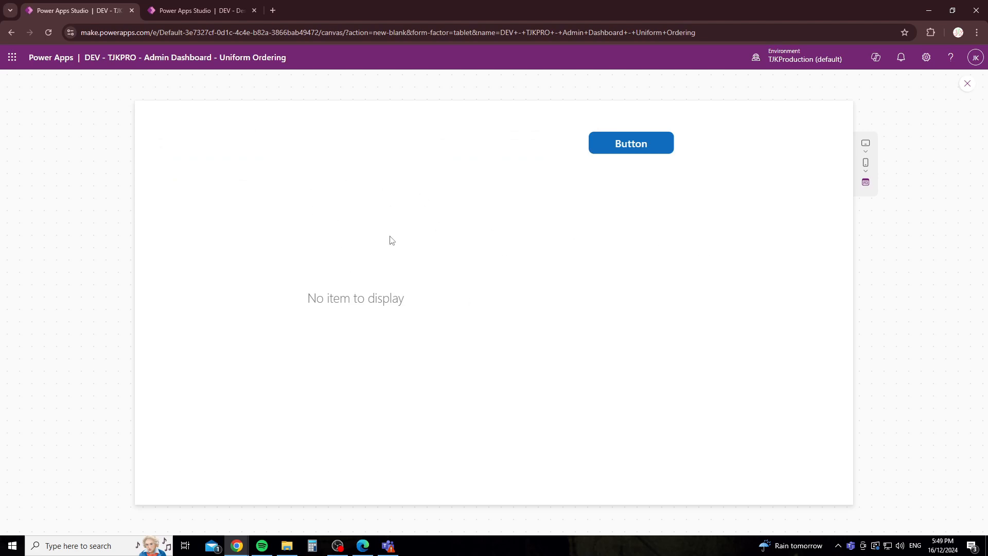
{"action": "left_click", "coordinate": [362, 544]}
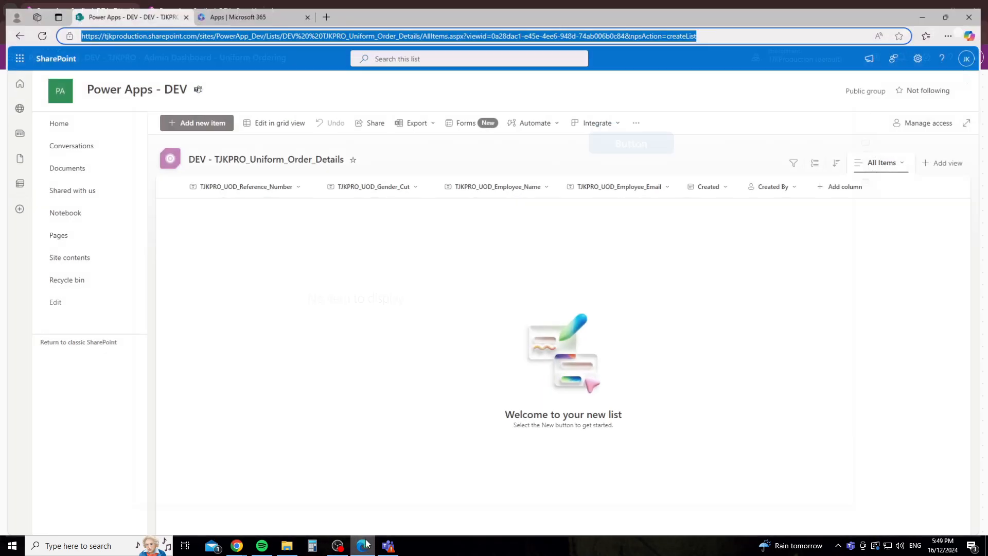
{"action": "left_click", "coordinate": [37, 28]}
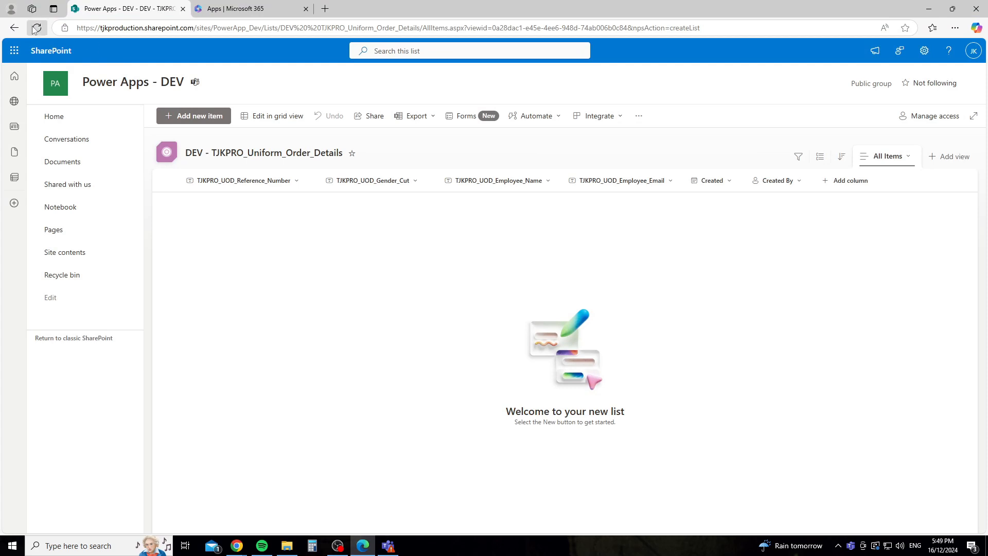
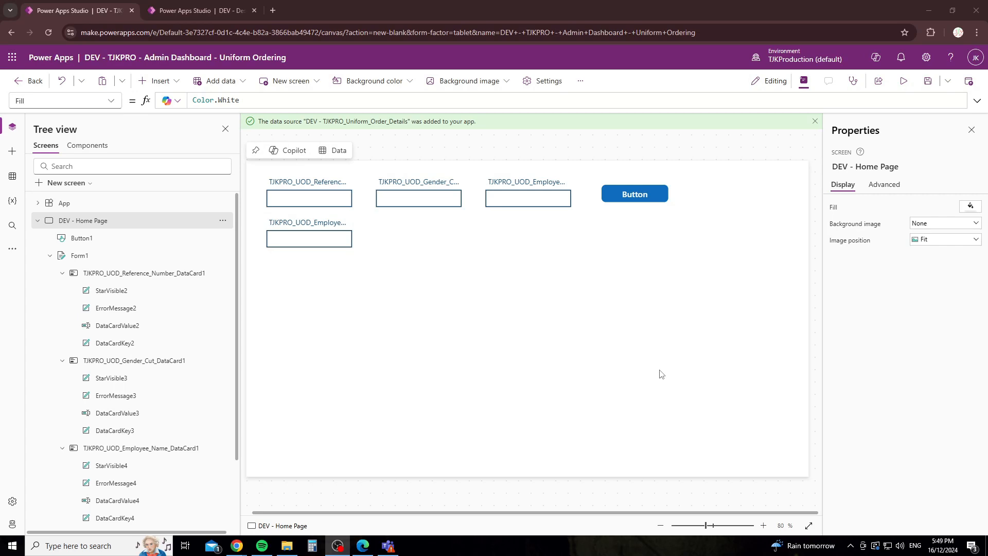
Step: Preview the app briefly, then return to the editor and dismiss the tip
{"action": "left_click", "coordinate": [465, 307]}
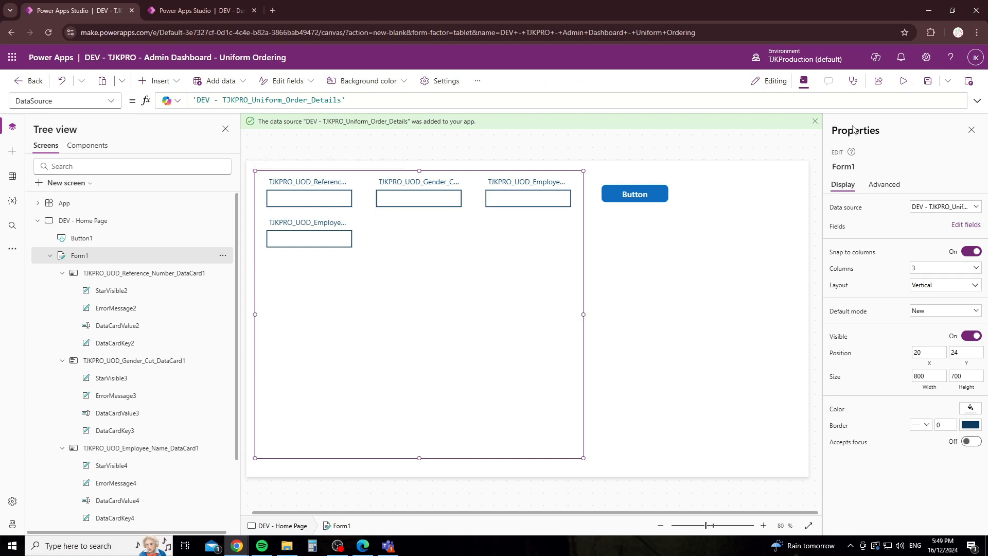
{"action": "left_click", "coordinate": [903, 80]}
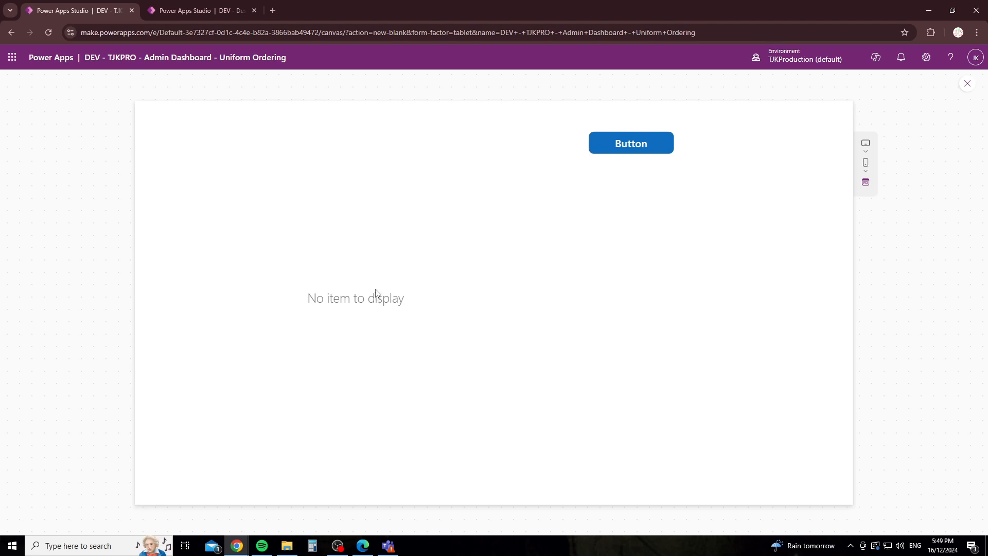
{"action": "left_click", "coordinate": [967, 84]}
{"action": "left_click", "coordinate": [603, 337]}
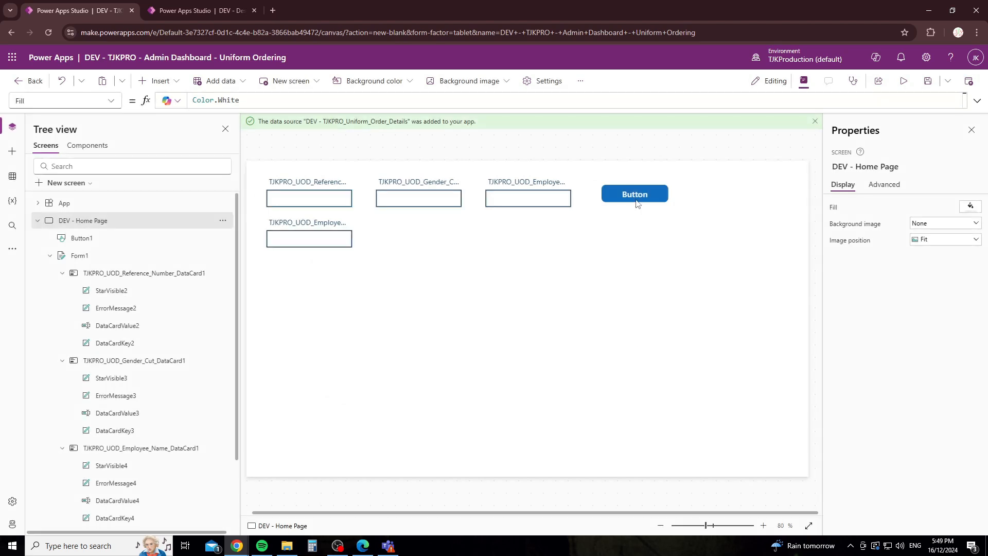
Step: Change Button1's label to 'Submit Form'
{"action": "left_click", "coordinate": [637, 201]}
{"action": "left_click_drag", "start_coordinate": [937, 207], "coordinate": [826, 213]}
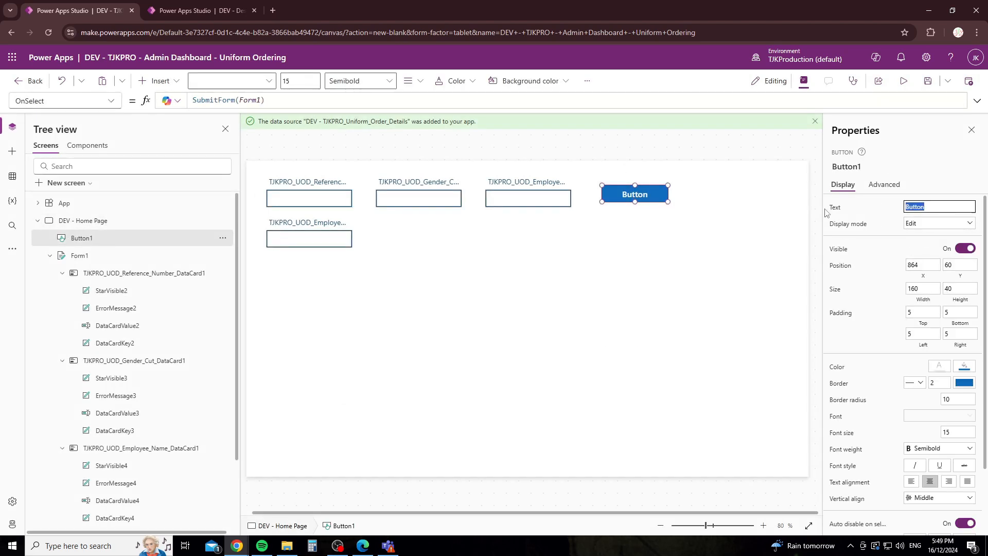
{"action": "type", "text": "Submit Form"}
{"action": "left_click", "coordinate": [696, 287]}
Step: Duplicate the Submit Form button below the original and label the copy 'Reset Form'
{"action": "left_click", "coordinate": [647, 204]}
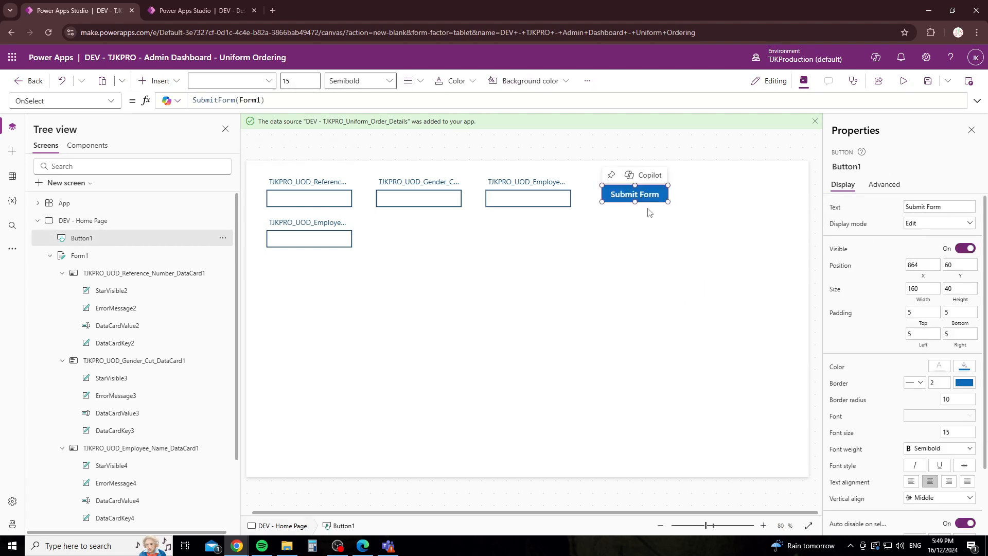
{"action": "key", "text": "ctrl+c"}
{"action": "key", "text": "ctrl+v"}
{"action": "left_click_drag", "start_coordinate": [629, 205], "coordinate": [629, 227]}
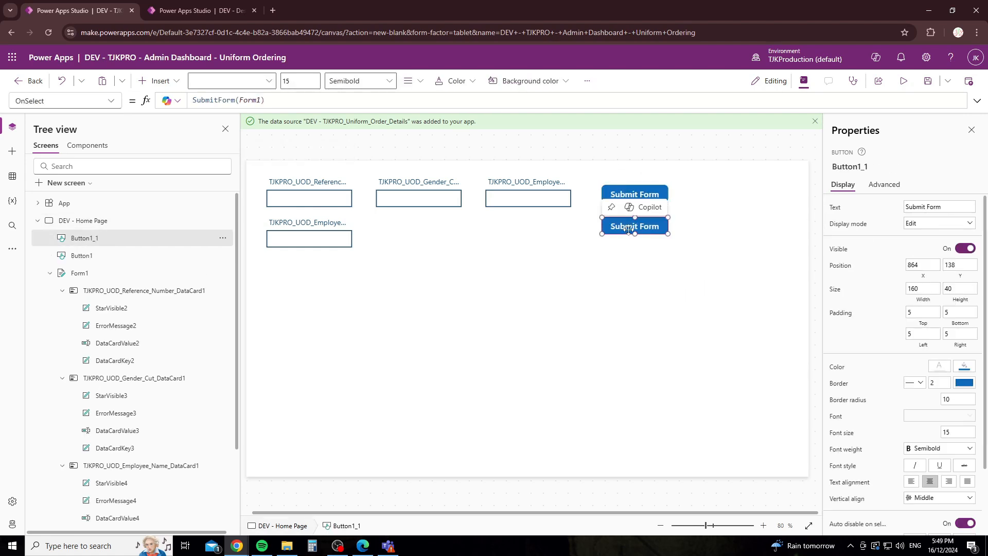
{"action": "left_click", "coordinate": [929, 208]}
{"action": "type", "text": "Rese"}
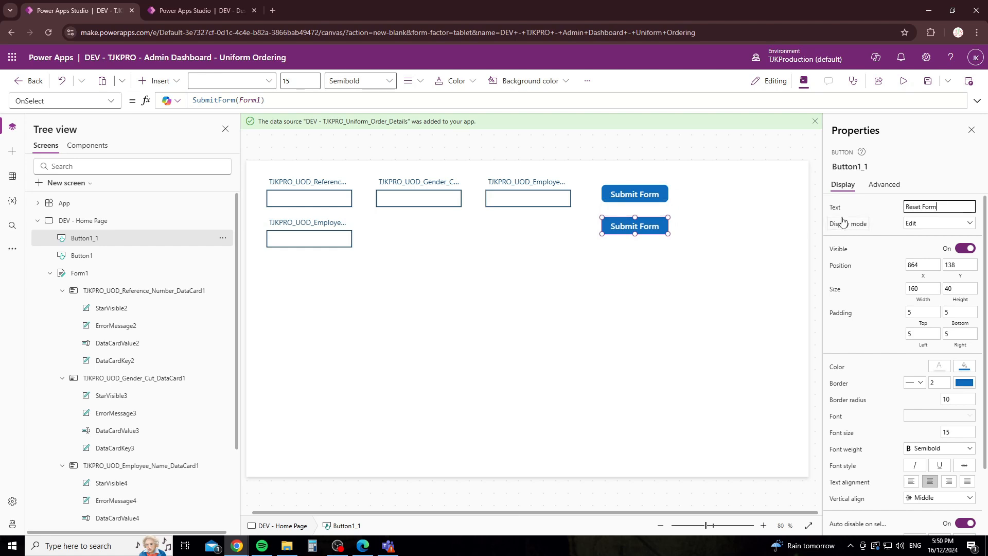
{"action": "left_click", "coordinate": [728, 257]}
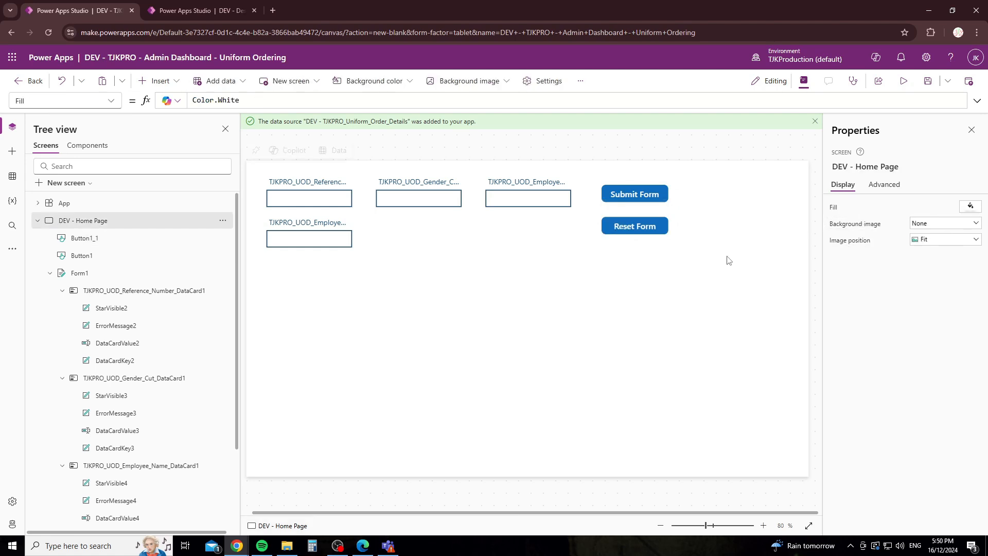
Step: Set the Reset Form button's OnSelect to ResetForm(Form1)
{"action": "left_click", "coordinate": [640, 225]}
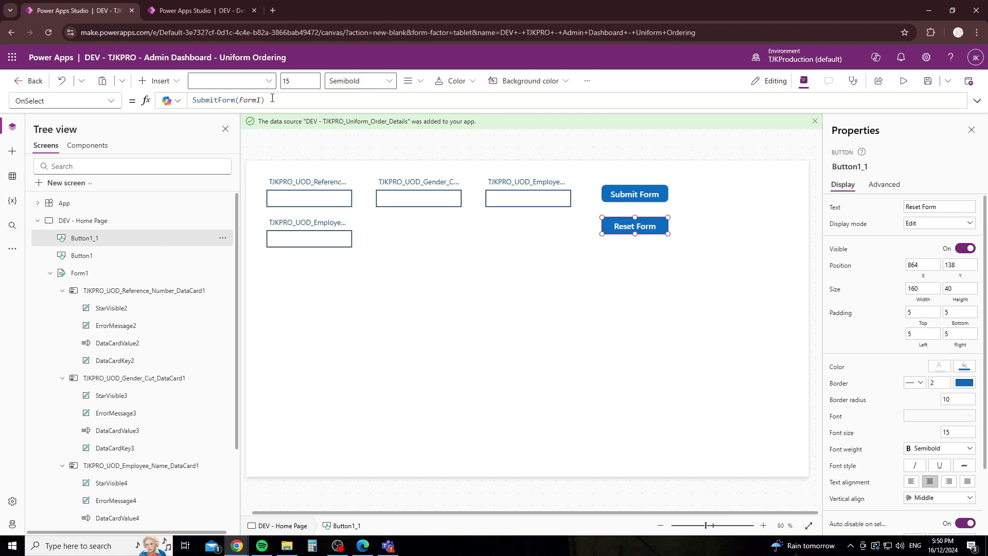
{"action": "left_click_drag", "start_coordinate": [295, 98], "coordinate": [186, 106]}
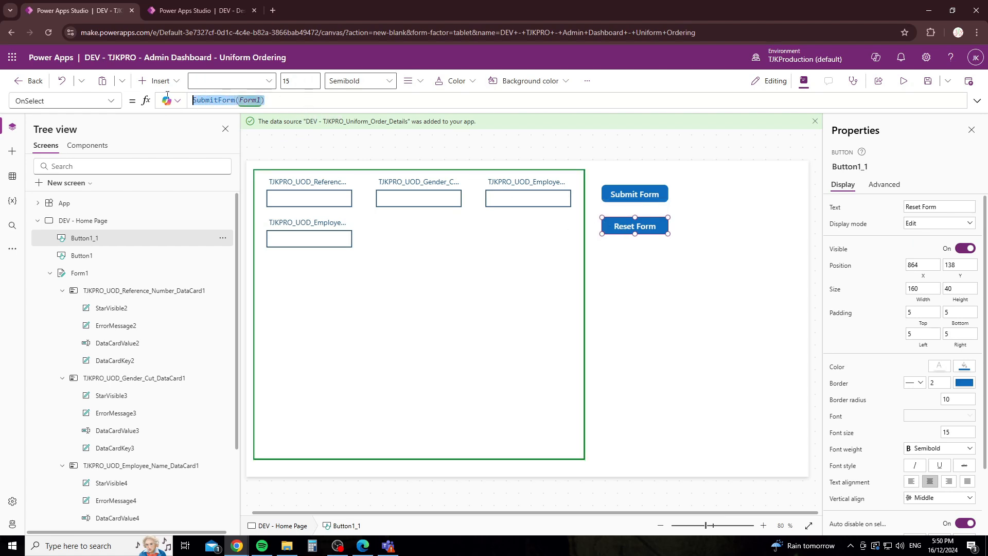
{"action": "type", "text": "reset"}
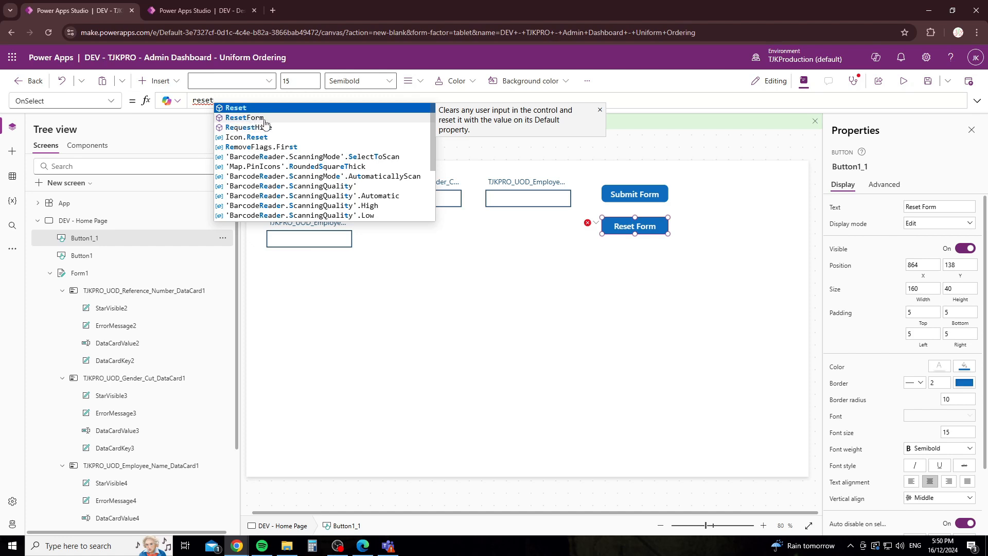
{"action": "left_click", "coordinate": [264, 119]}
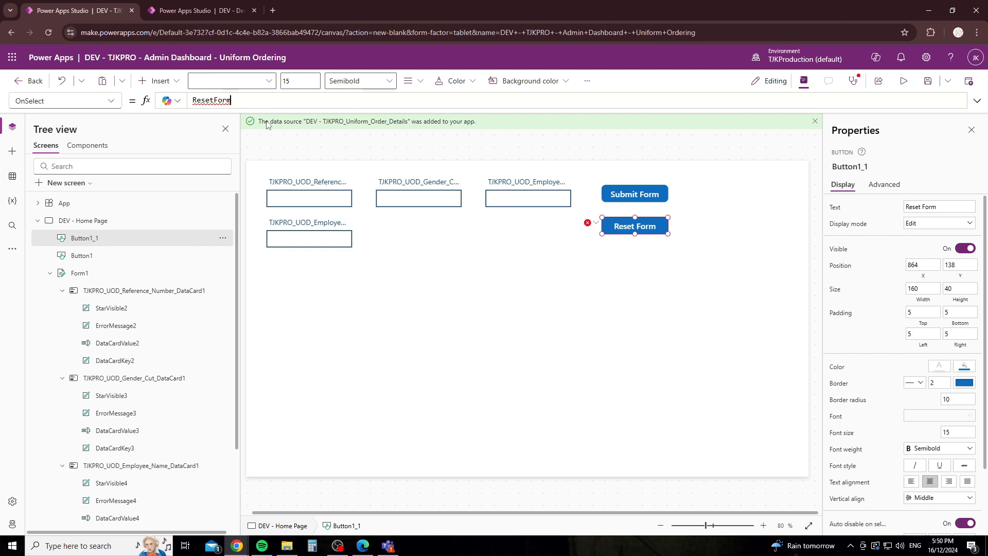
{"action": "type", "text": "("}
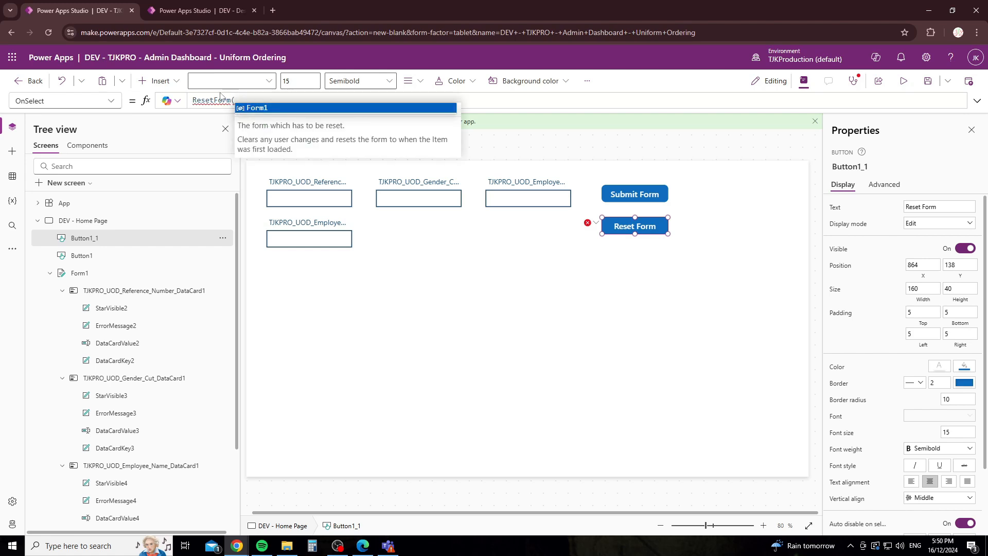
{"action": "left_click", "coordinate": [276, 108]}
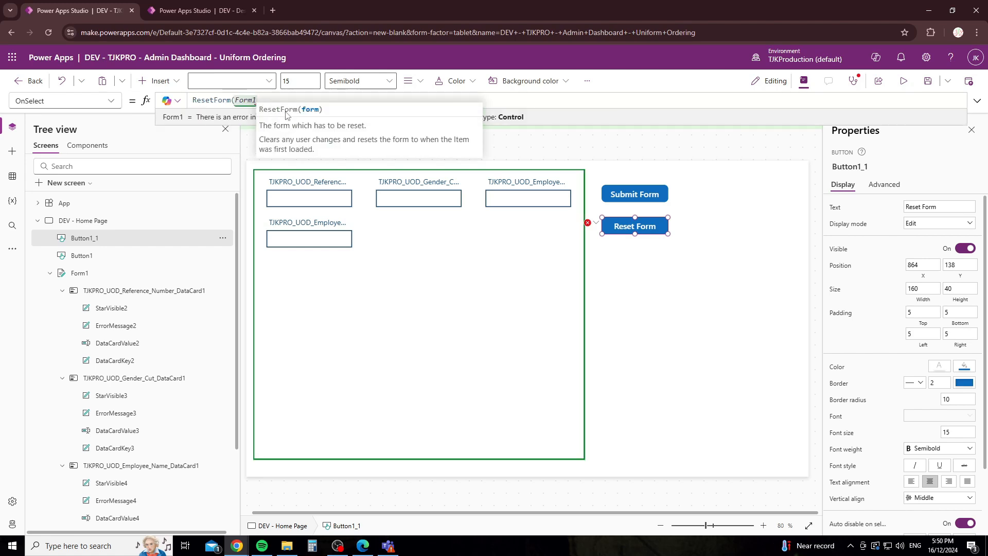
{"action": "type", "text": ")"}
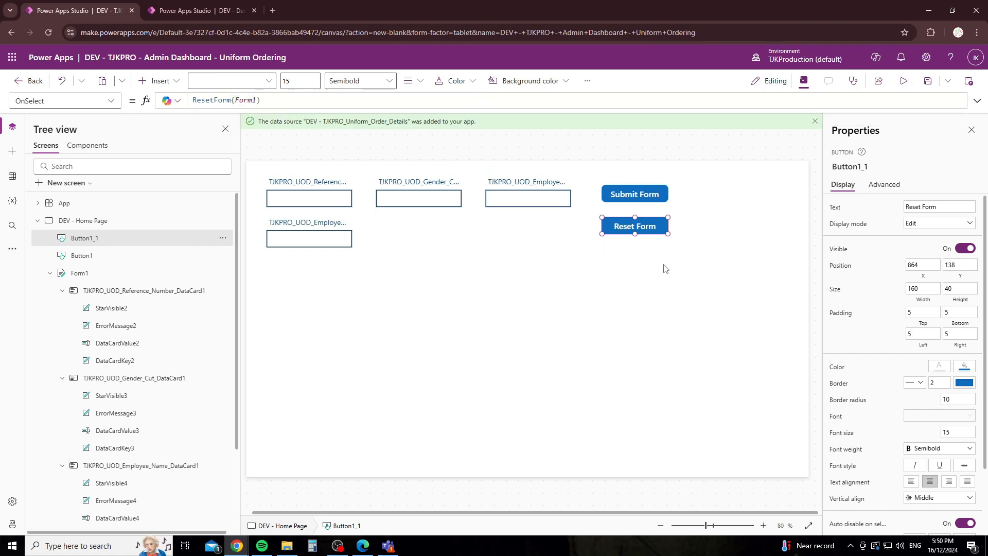
{"action": "left_click", "coordinate": [652, 265]}
{"action": "left_click", "coordinate": [903, 81]}
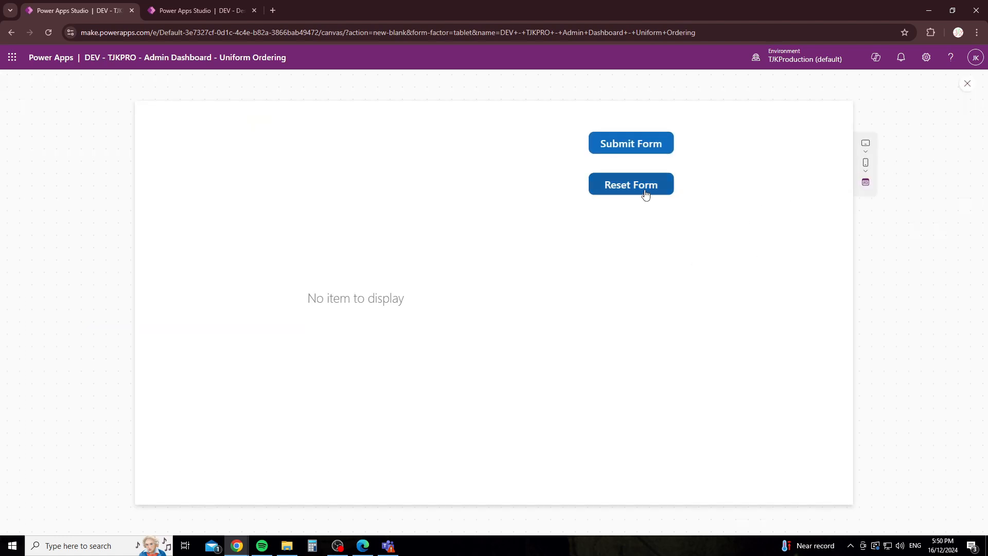
{"action": "left_click", "coordinate": [646, 190]}
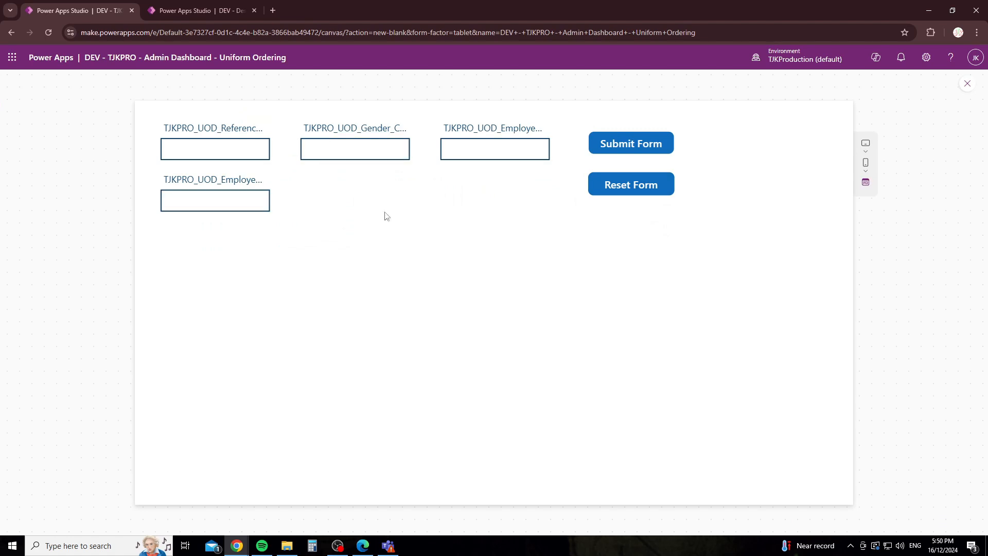
{"action": "left_click", "coordinate": [253, 153]}
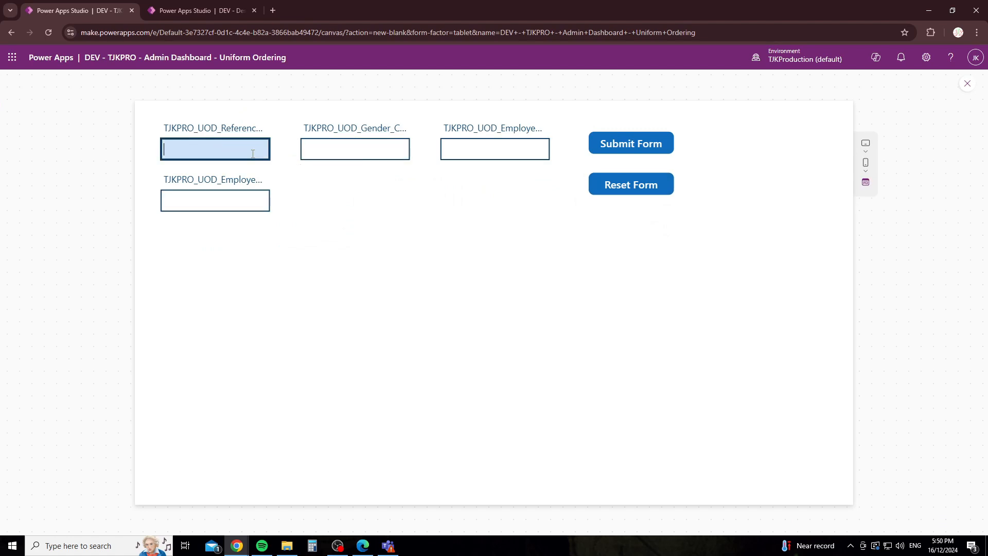
{"action": "type", "text": "dfljdhf;dnfa"}
{"action": "key", "text": "Tab"}
{"action": "type", "text": "flkdfbsdlkfbd;f"}
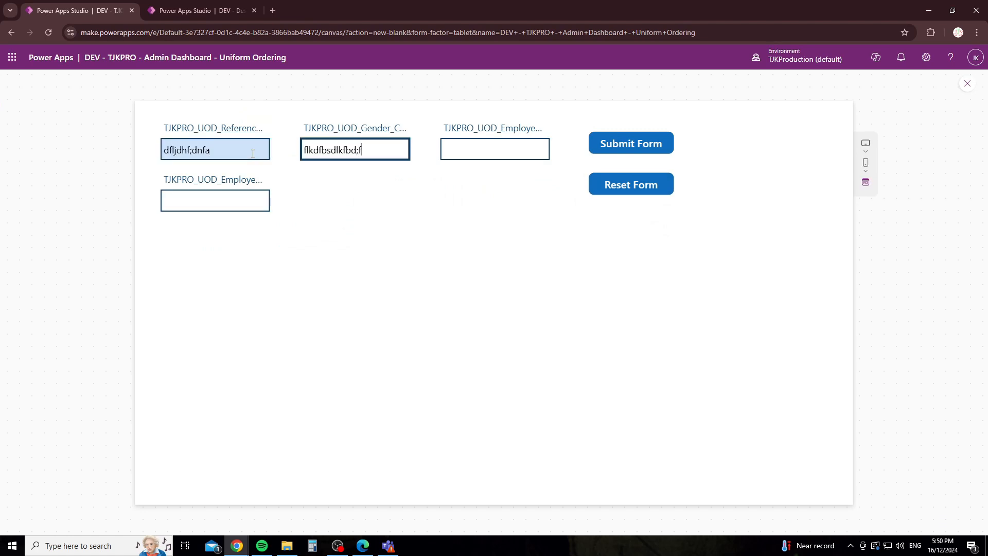
{"action": "left_click", "coordinate": [657, 194]}
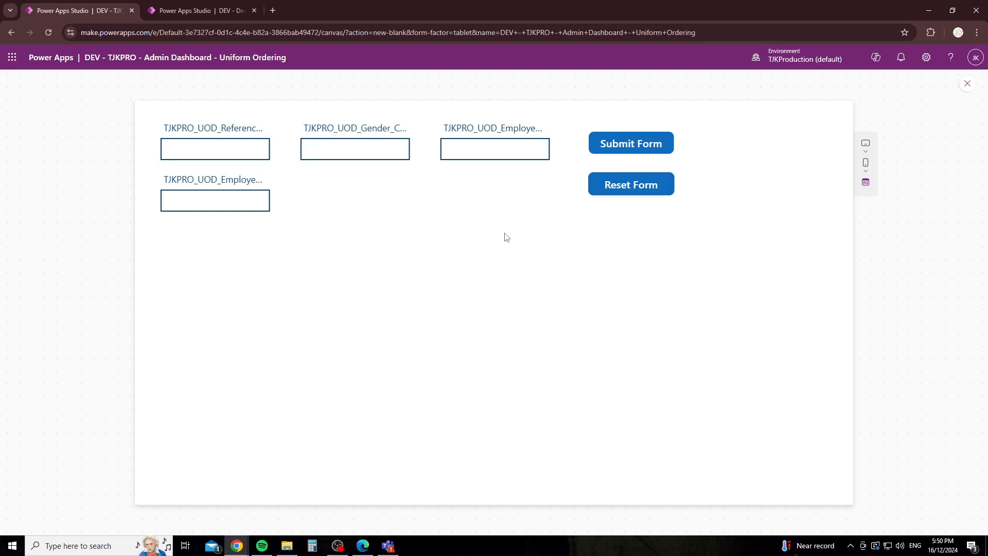
{"action": "left_click", "coordinate": [968, 83]}
{"action": "left_click", "coordinate": [617, 333]}
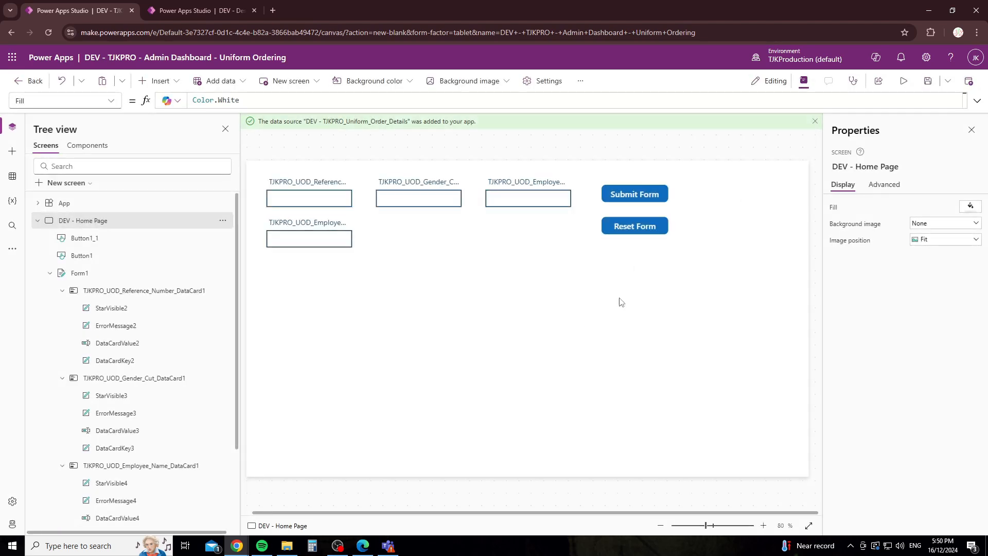
Step: Inspect the Reset Form button's ResetForm(Form1) formula
{"action": "left_click", "coordinate": [634, 226]}
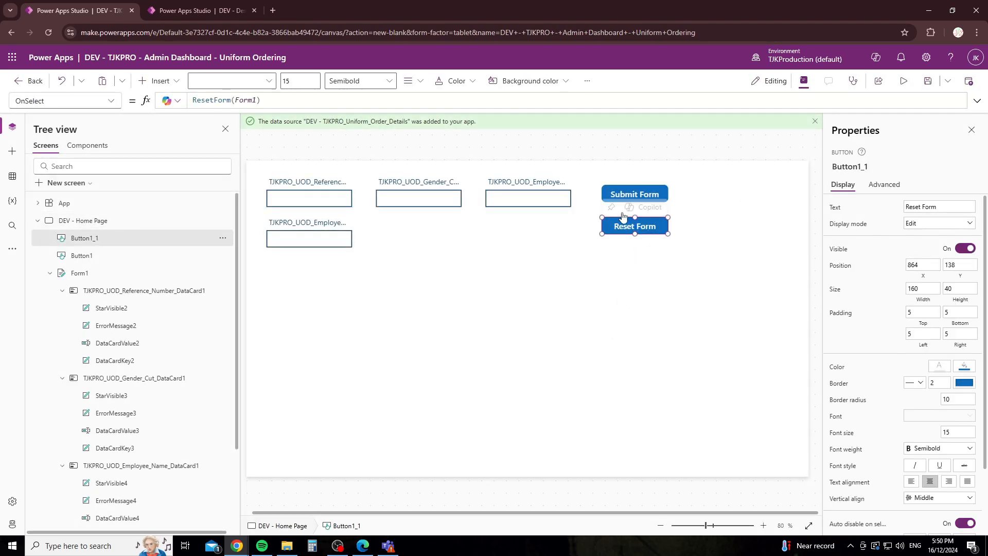
{"action": "left_click", "coordinate": [259, 100]}
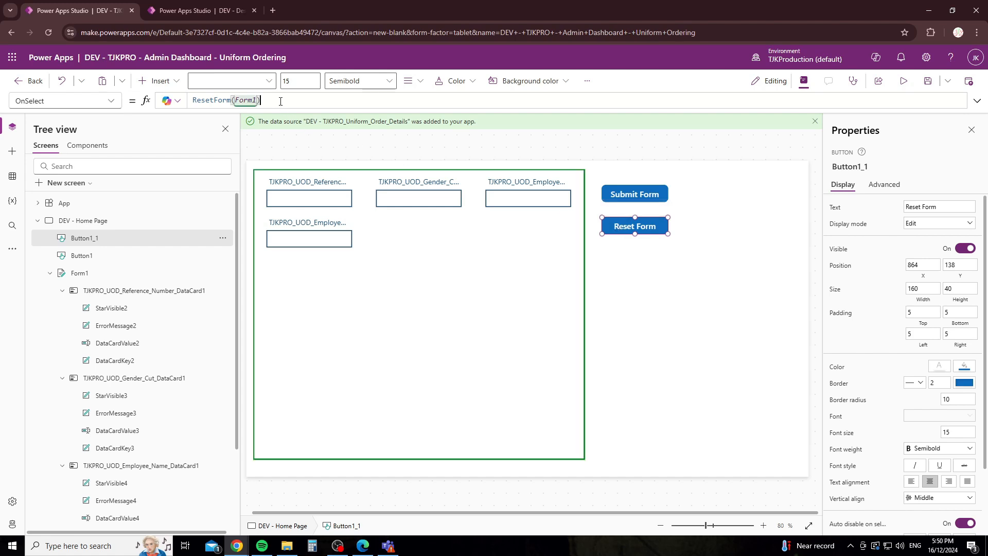
{"action": "left_click", "coordinate": [728, 193]}
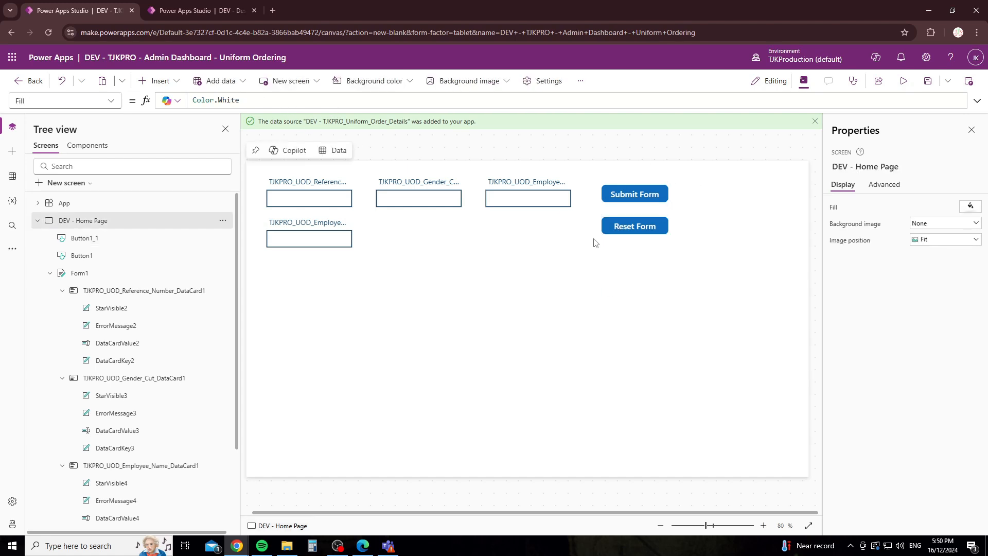
{"action": "left_click", "coordinate": [631, 227]}
{"action": "left_click_drag", "start_coordinate": [260, 100], "coordinate": [192, 100]}
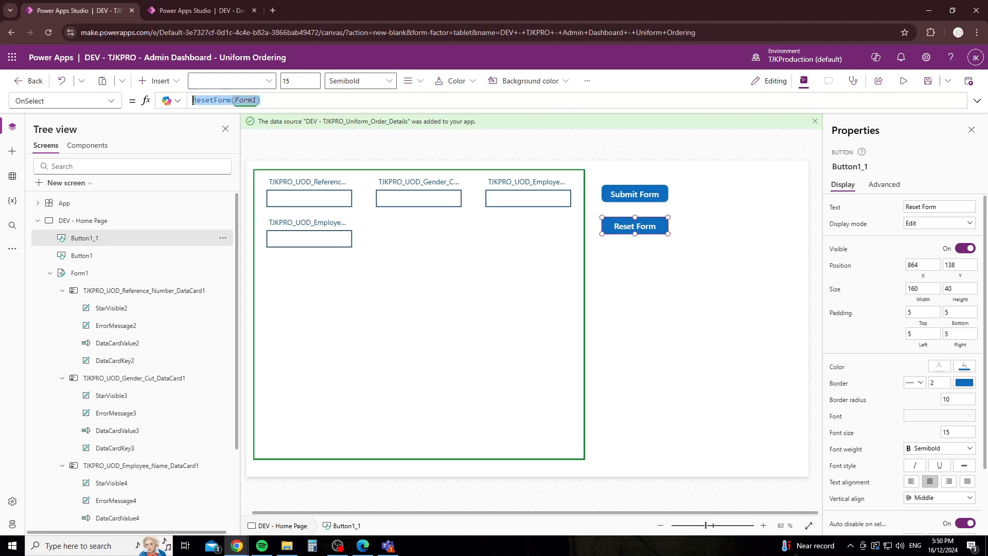
Step: Append a semicolon after SubmitForm(Form1) in Submit Form's OnSelect
{"action": "left_click", "coordinate": [618, 198]}
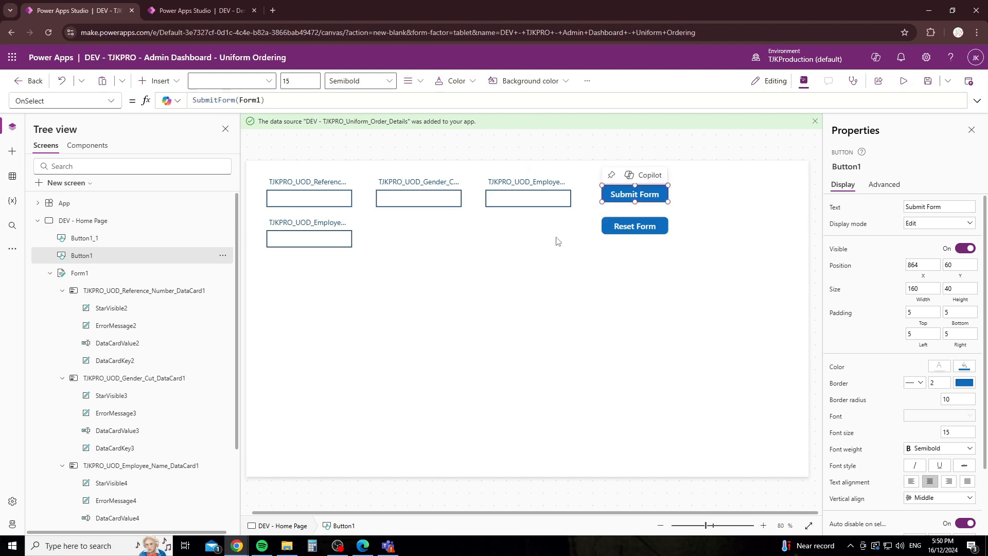
{"action": "left_click", "coordinate": [275, 100]}
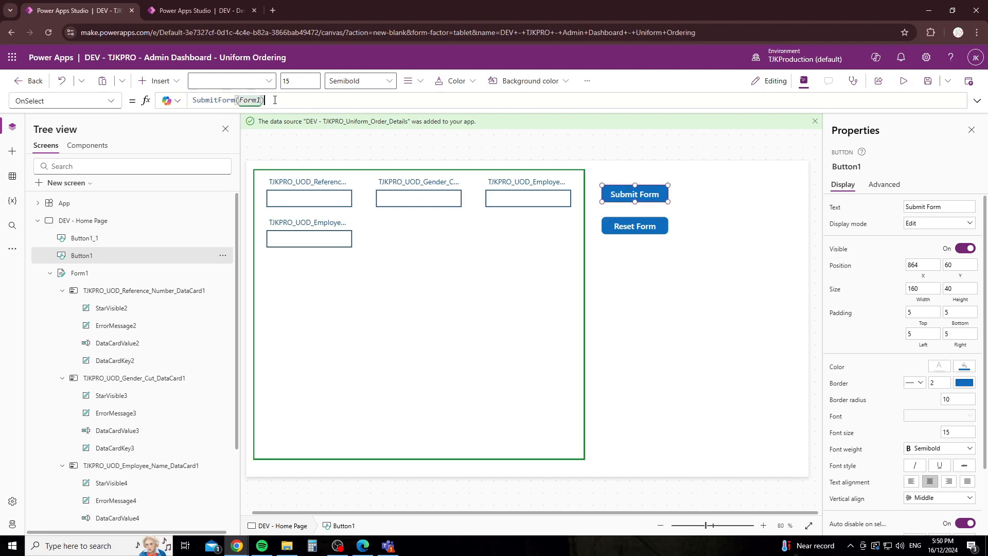
{"action": "type", "text": ";"}
Step: Review Form1's OnSuccess formula and its false value
{"action": "left_click", "coordinate": [369, 325]}
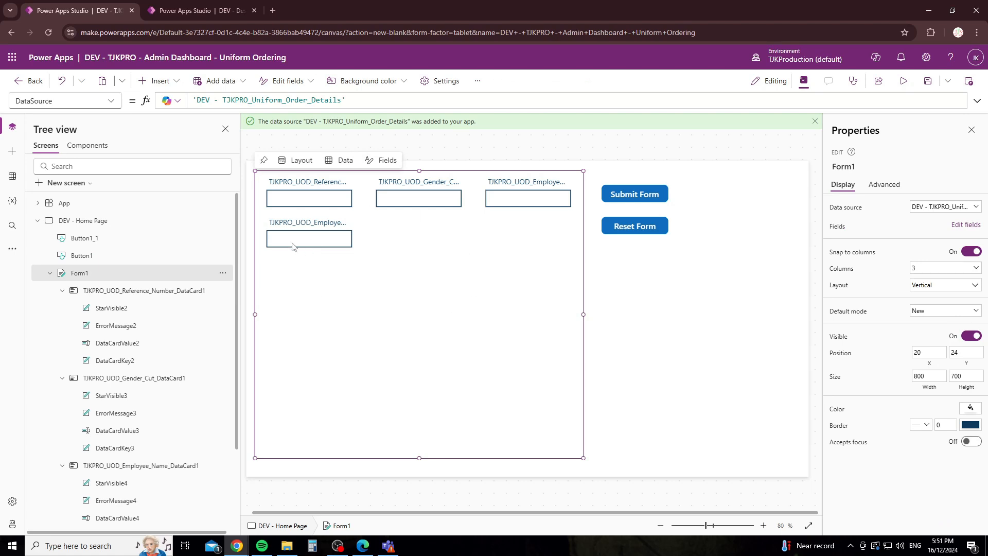
{"action": "left_click", "coordinate": [112, 101]}
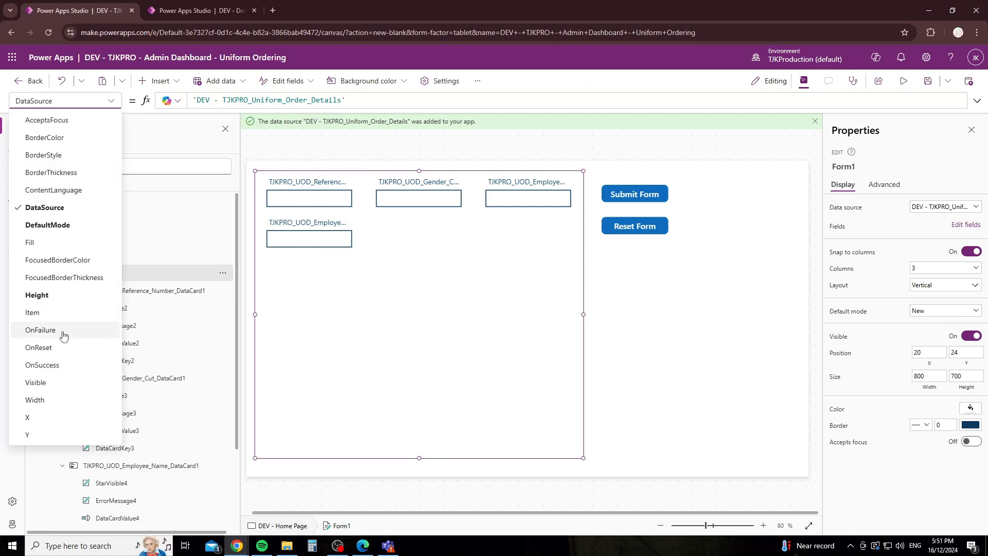
{"action": "left_click", "coordinate": [57, 366]}
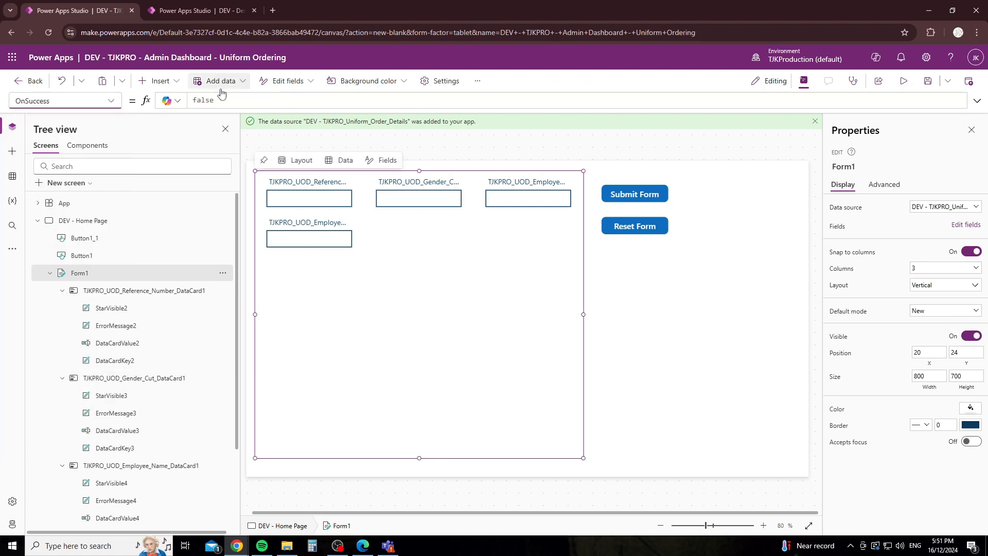
{"action": "left_click", "coordinate": [207, 106]}
{"action": "double_click", "coordinate": [207, 105]}
{"action": "left_click_drag", "start_coordinate": [226, 101], "coordinate": [185, 101]}
{"action": "left_click", "coordinate": [223, 104]}
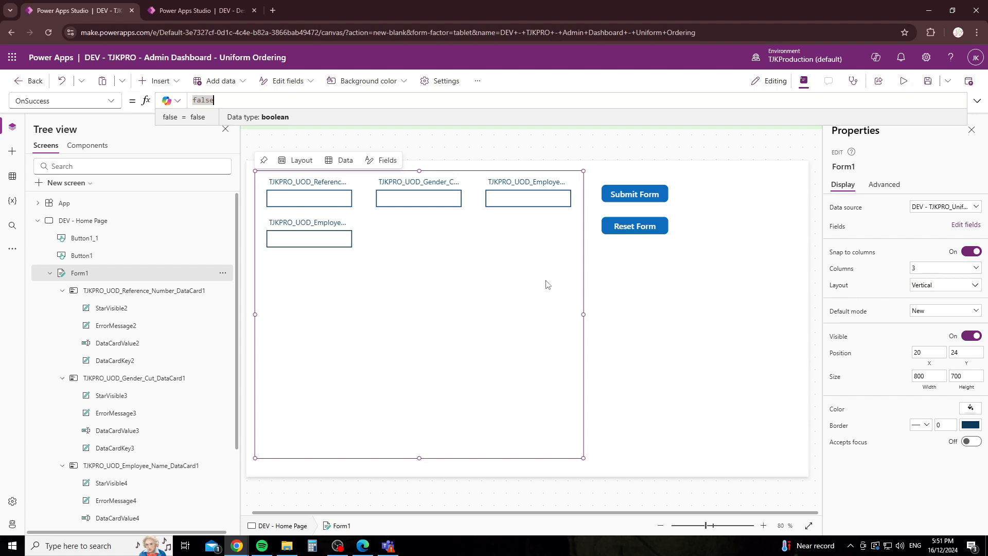
{"action": "left_click", "coordinate": [633, 298]}
Step: Extend Submit Form's OnSelect to SubmitForm(Form1);ResetForm(Form1)
{"action": "left_click", "coordinate": [628, 204]}
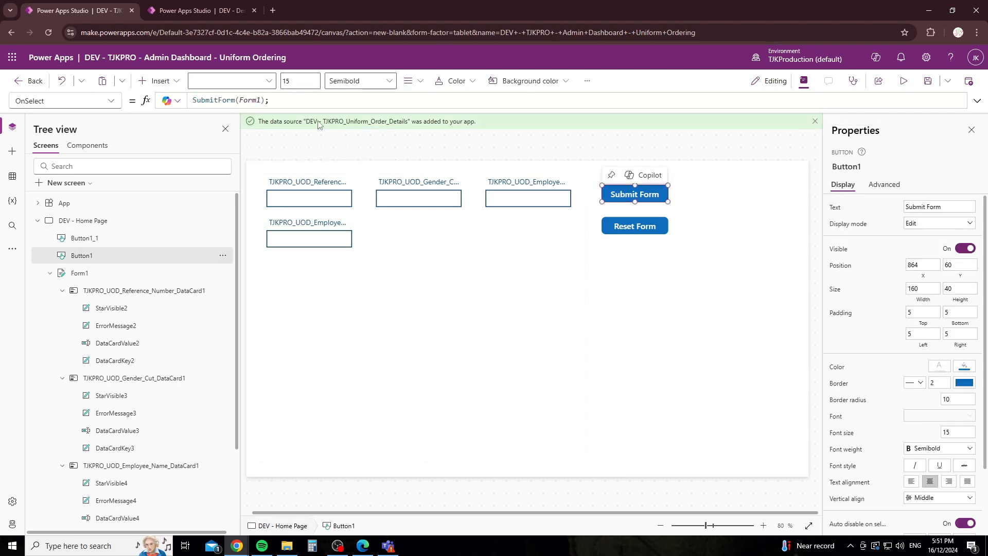
{"action": "left_click", "coordinate": [292, 100]}
{"action": "type", "text": "ResetForm(Form1)"}
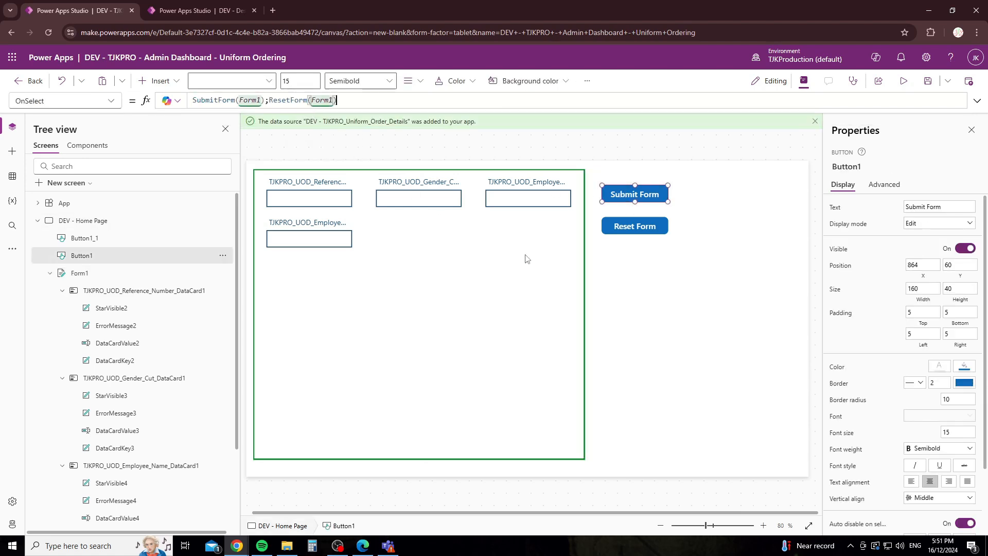
{"action": "left_click", "coordinate": [647, 327]}
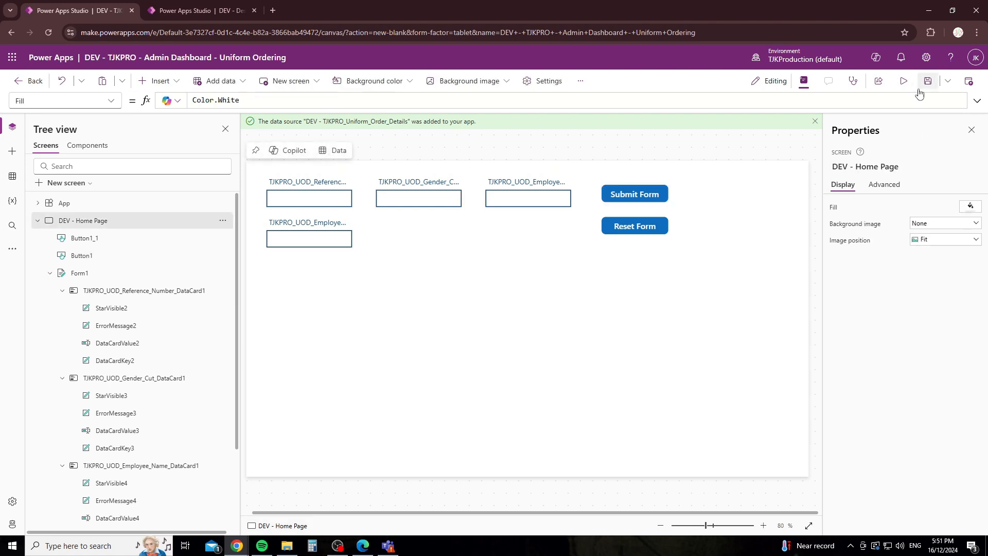
Step: In preview, enter a test reference number, gender M, employee name and e-mail, then submit
{"action": "left_click", "coordinate": [903, 81]}
{"action": "left_click", "coordinate": [235, 153]}
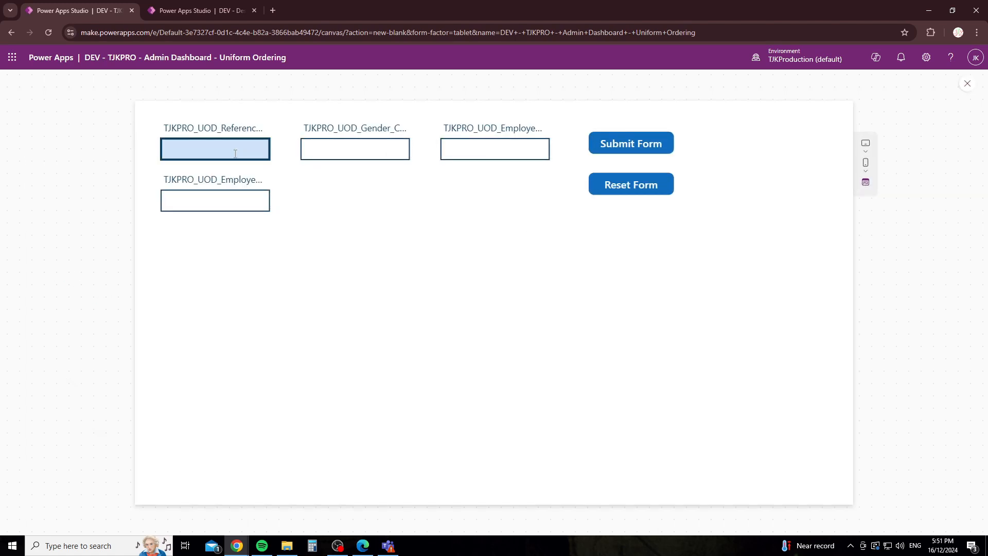
{"action": "type", "text": "65432130"}
{"action": "key", "text": "Tab"}
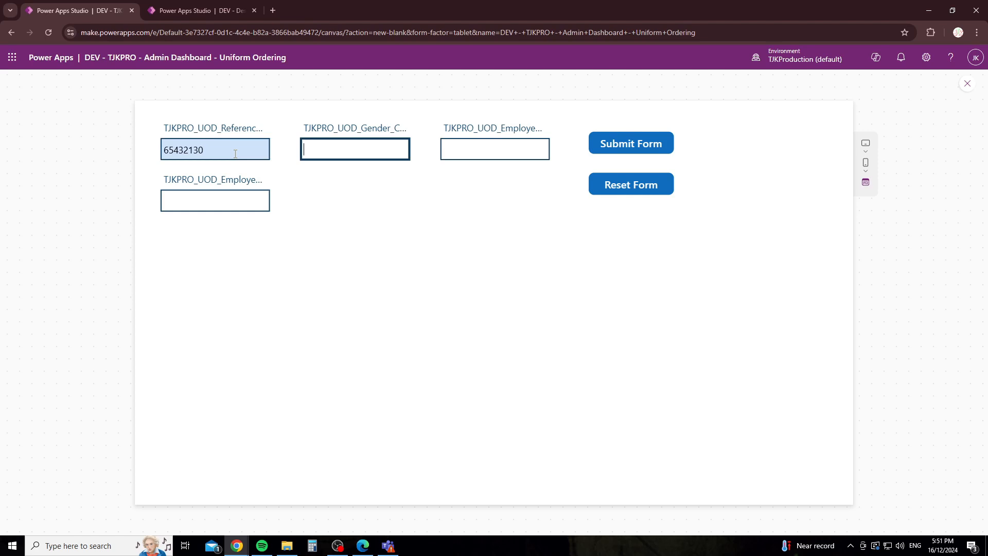
{"action": "type", "text": "M"}
{"action": "key", "text": "Tab"}
{"action": "type", "text": "Jake K"}
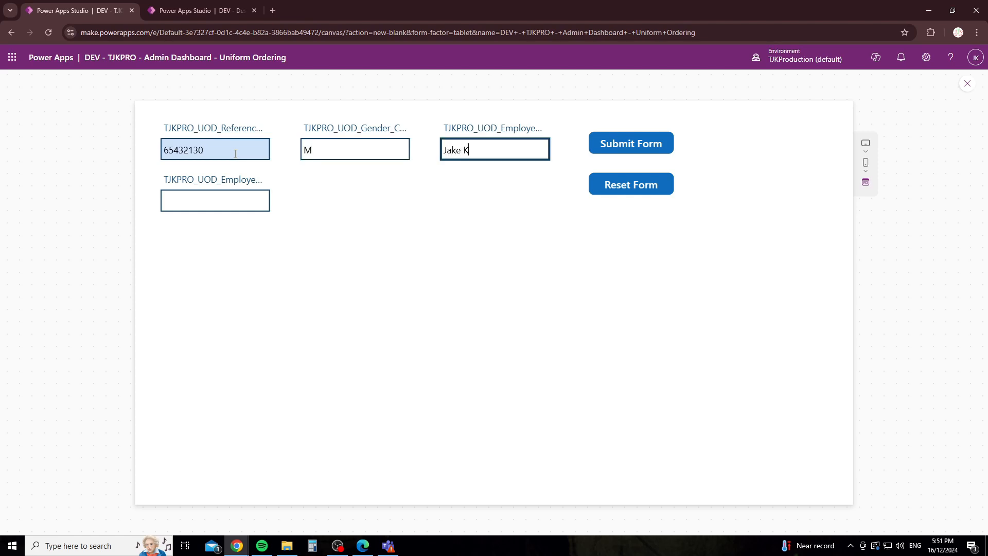
{"action": "key", "text": "Tab"}
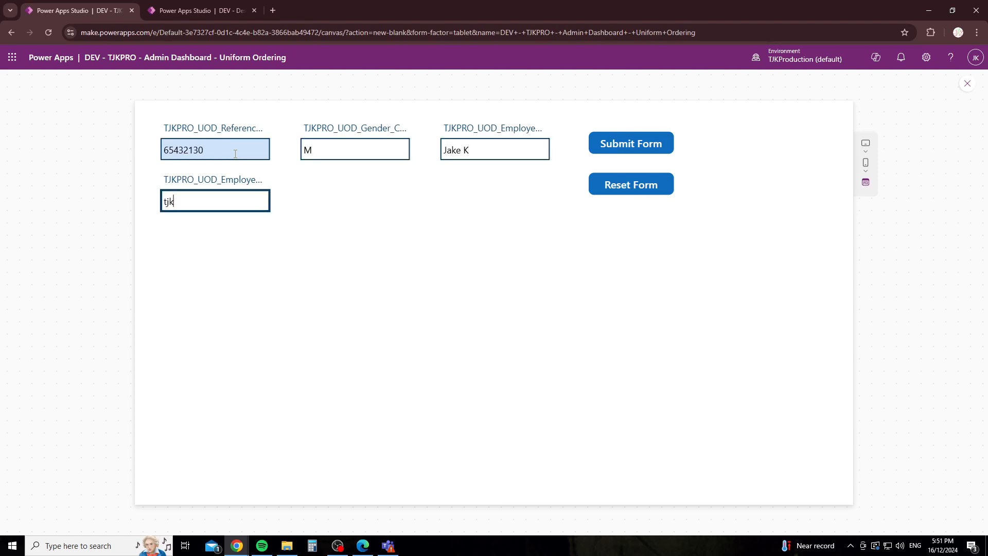
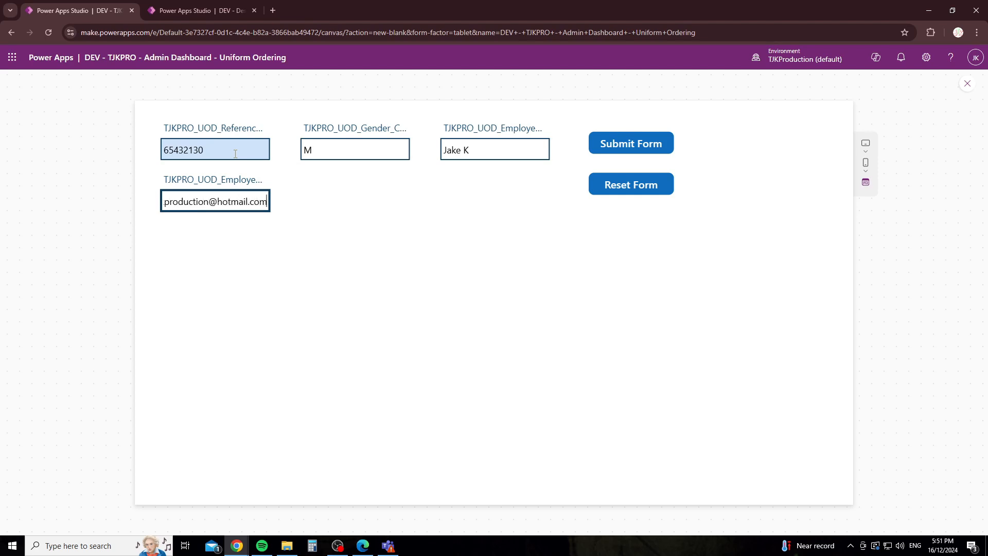
{"action": "left_click", "coordinate": [637, 145]}
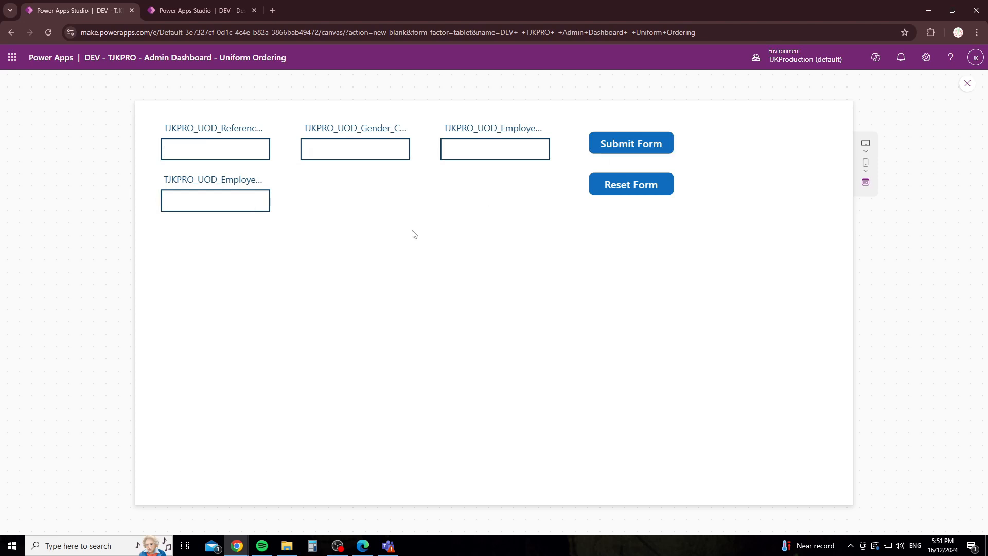
Step: Refresh the SharePoint list to confirm the new row, then return to Power Apps
{"action": "left_click", "coordinate": [363, 545]}
{"action": "left_click", "coordinate": [38, 29]}
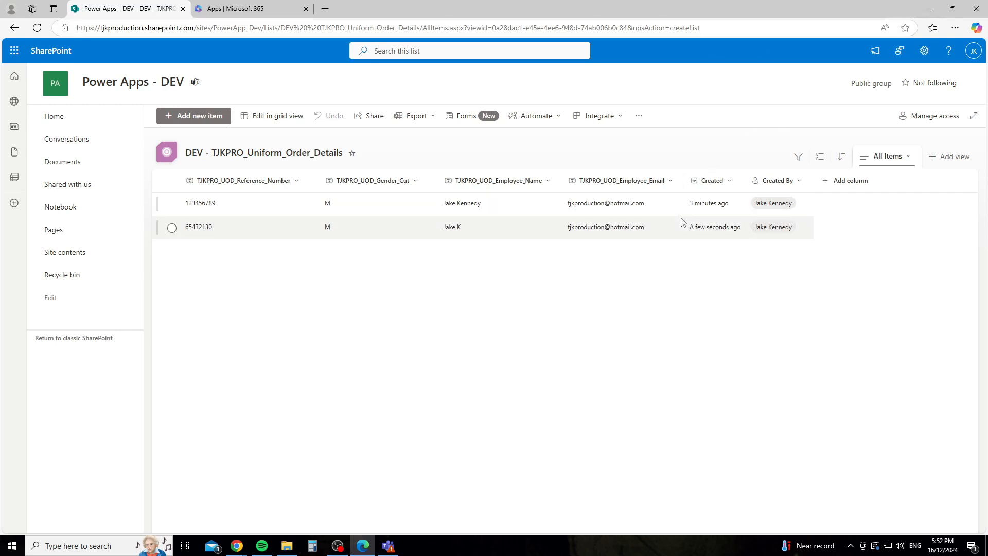
{"action": "left_click", "coordinate": [924, 15]}
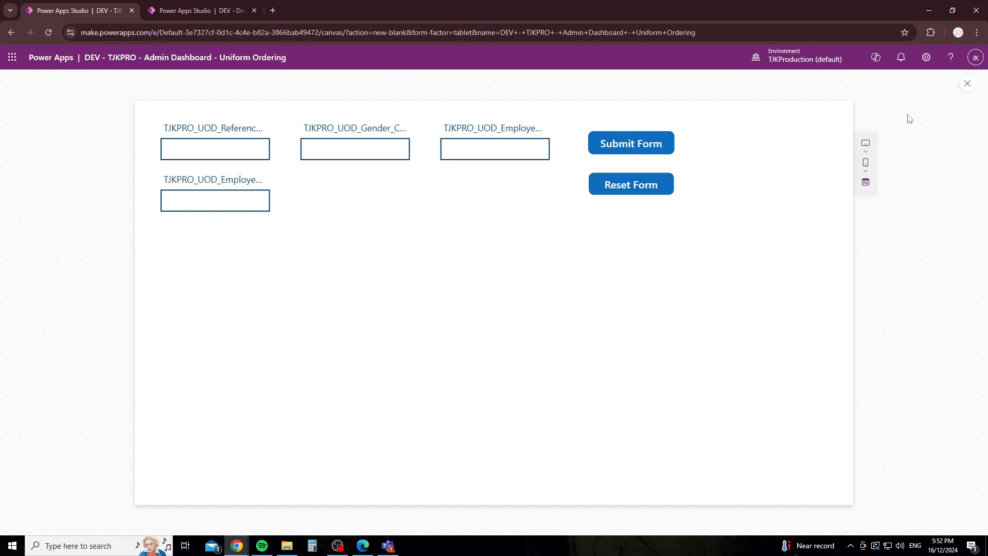
{"action": "left_click", "coordinate": [632, 335]}
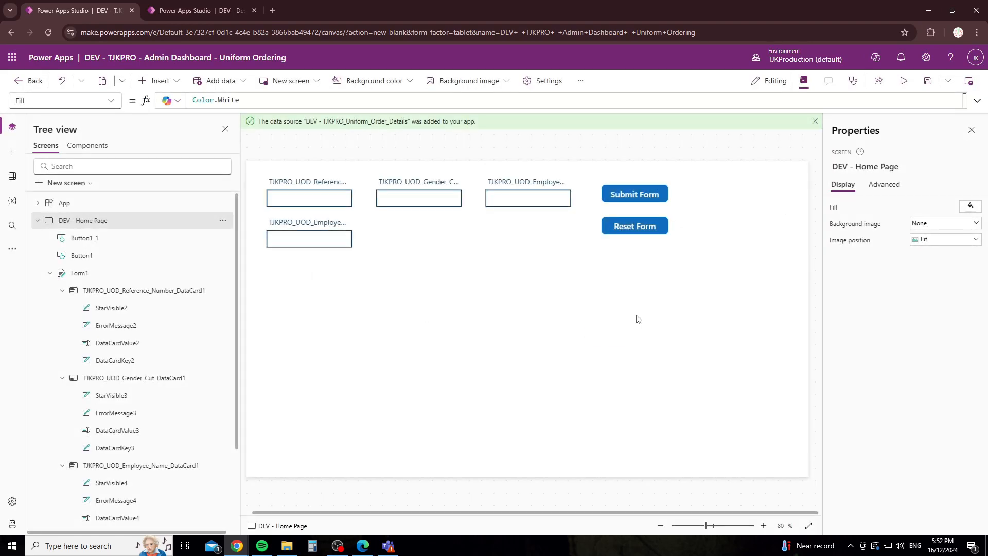
Step: Delete the Reset Form button and move Submit Form to the bottom left
{"action": "left_click", "coordinate": [656, 227]}
{"action": "key", "text": "Delete"}
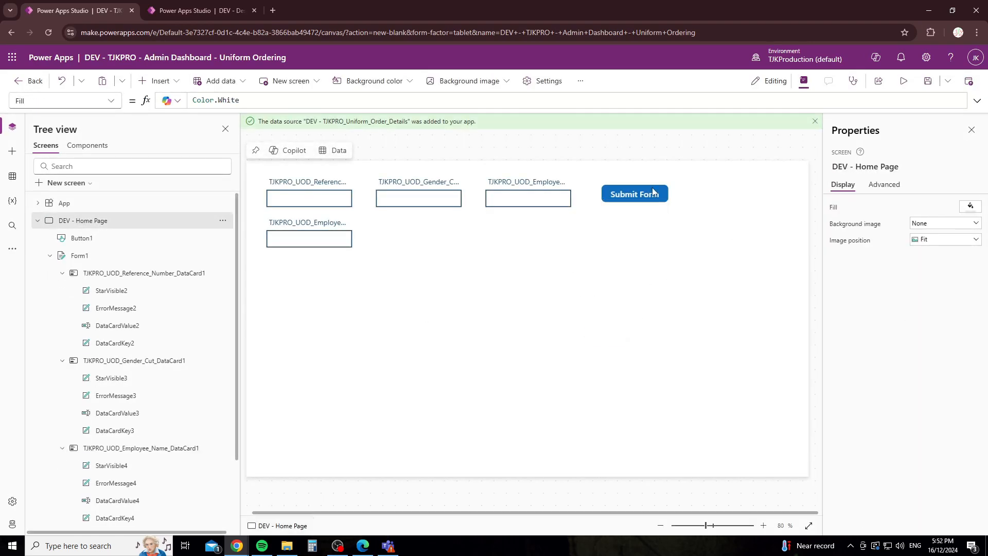
{"action": "left_click", "coordinate": [634, 194]}
{"action": "left_click_drag", "start_coordinate": [634, 195], "coordinate": [298, 463]}
{"action": "left_click", "coordinate": [432, 314]}
{"action": "left_click", "coordinate": [679, 237]}
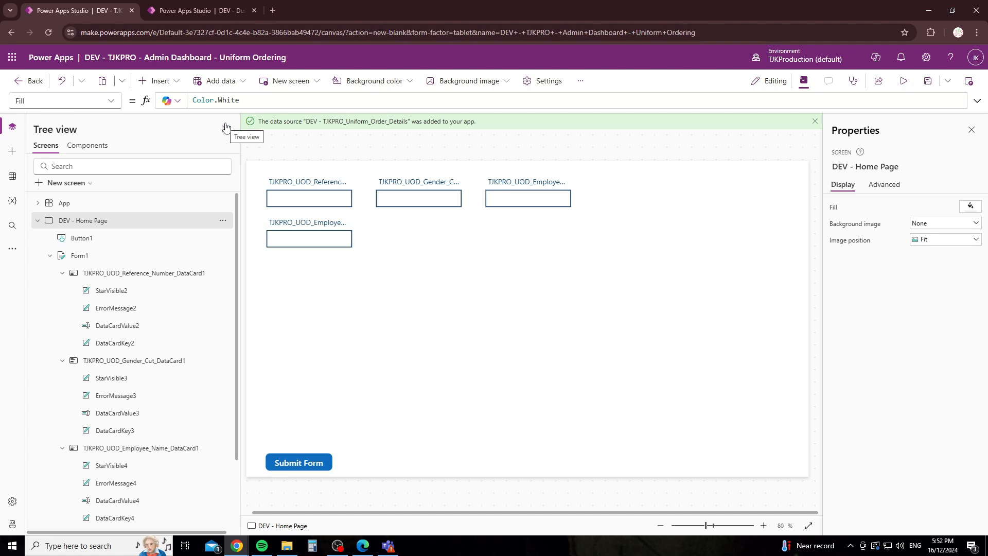
Step: Insert a vertical gallery via the 'gall' search
{"action": "left_click", "coordinate": [159, 80]}
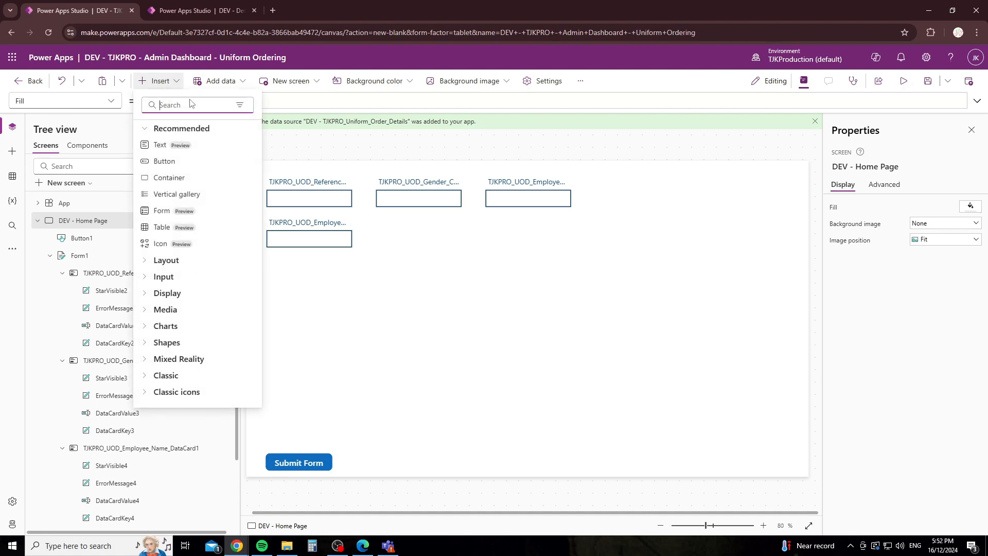
{"action": "type", "text": "gall"}
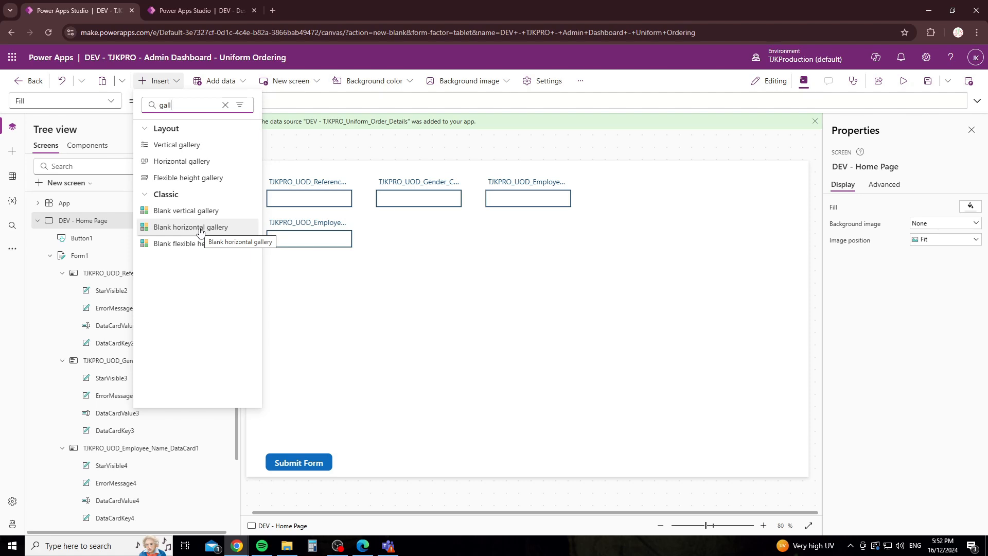
{"action": "left_click", "coordinate": [203, 147]}
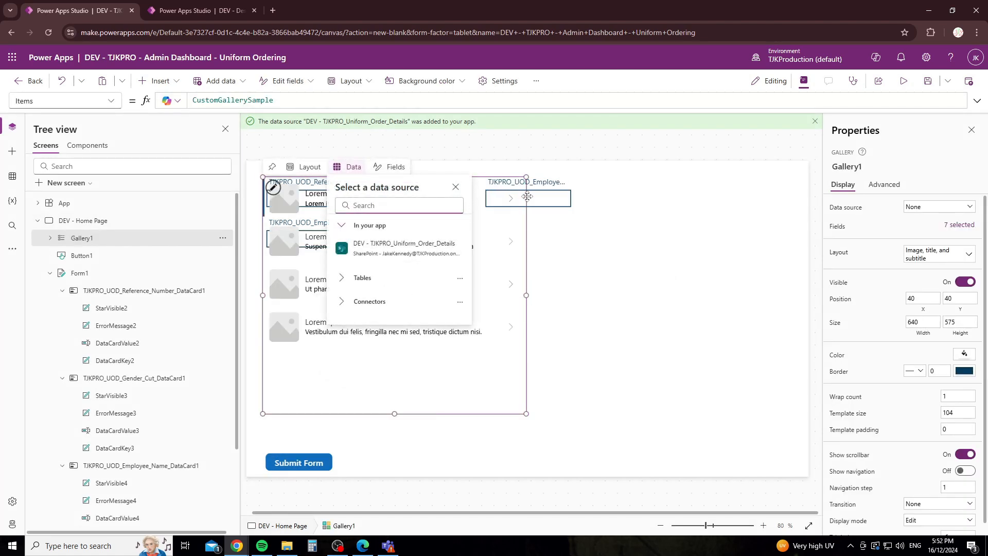
Step: Position Gallery1 on the right and bind it to DEV - TJKPRO_Uniform_Order_Details
{"action": "left_click_drag", "start_coordinate": [525, 197], "coordinate": [801, 198]}
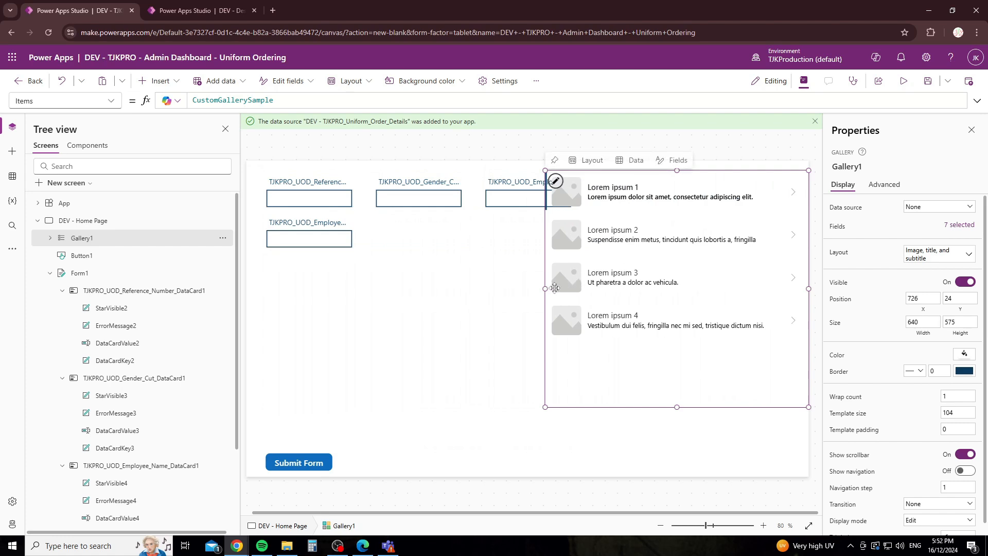
{"action": "left_click_drag", "start_coordinate": [547, 286], "coordinate": [606, 286]}
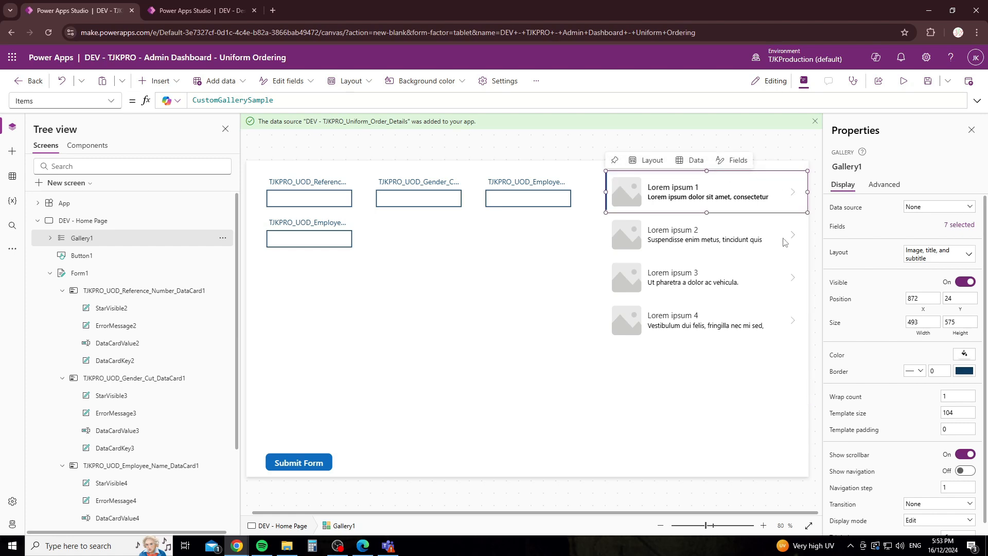
{"action": "left_click_drag", "start_coordinate": [809, 239], "coordinate": [801, 238]}
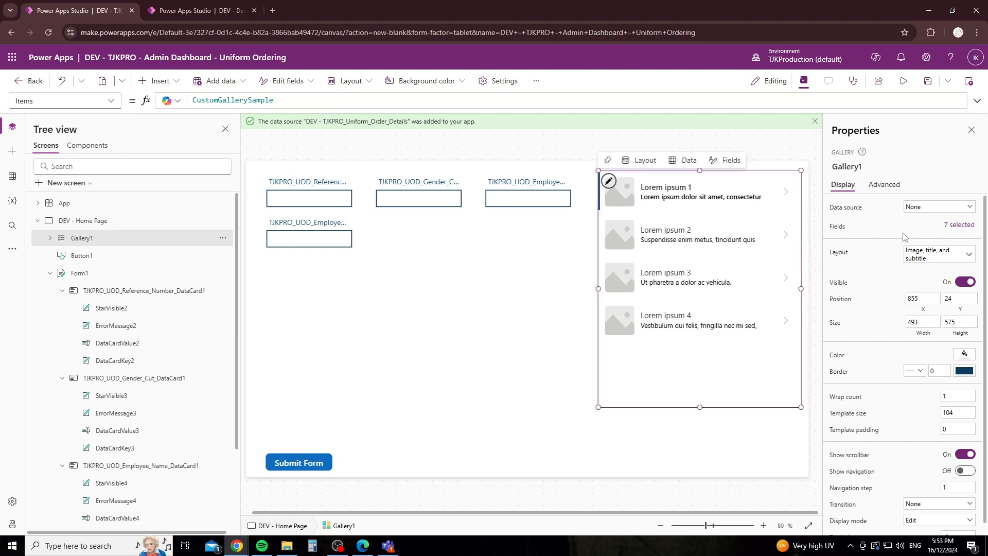
{"action": "left_click", "coordinate": [925, 208]}
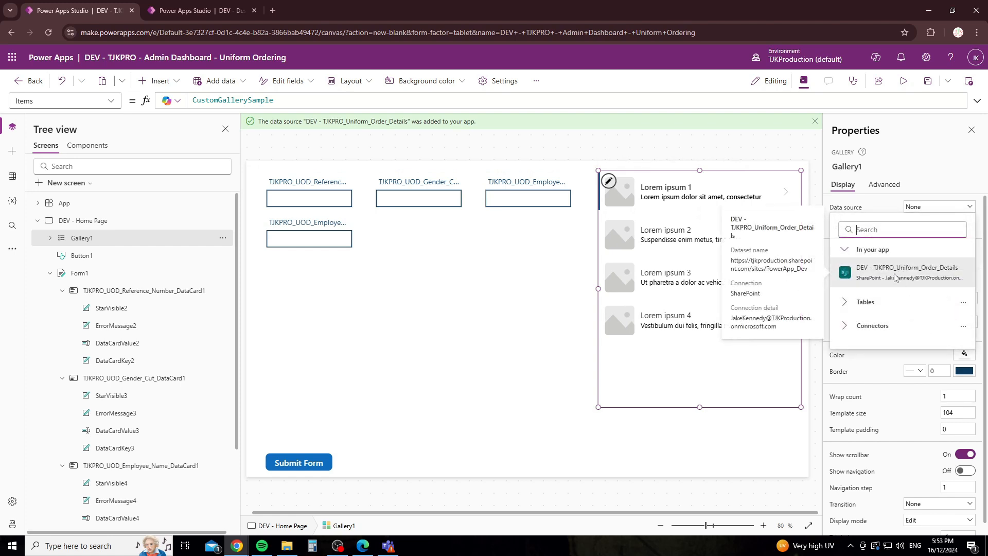
{"action": "left_click", "coordinate": [869, 211]}
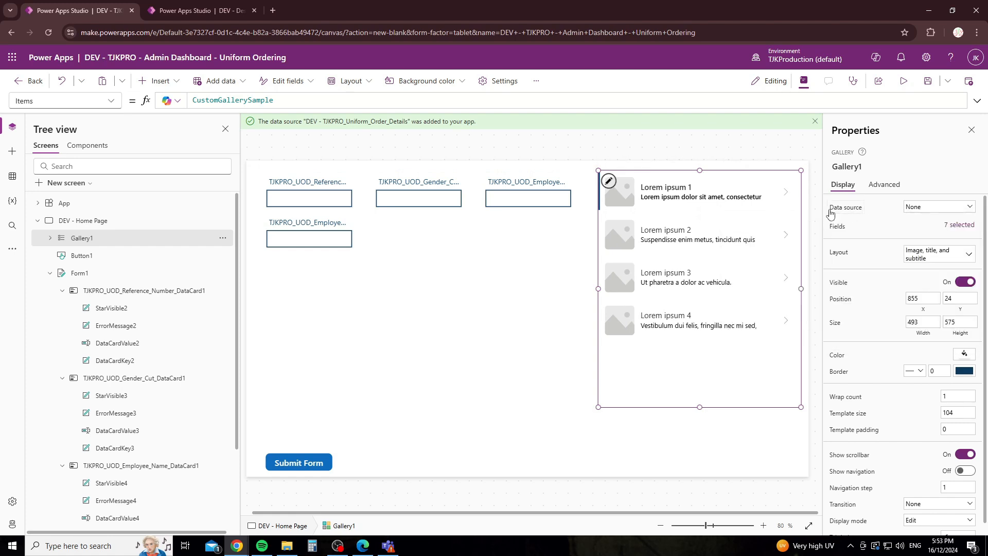
{"action": "left_click", "coordinate": [929, 216]}
{"action": "left_click", "coordinate": [875, 266]}
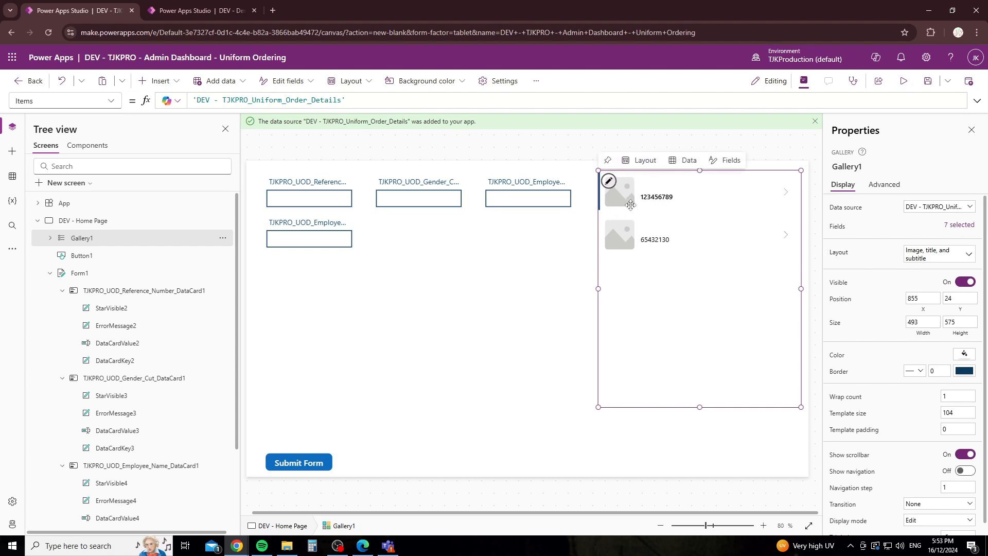
Step: Set Gallery1's layout to Title, subtitle, and body
{"action": "left_click", "coordinate": [916, 253]}
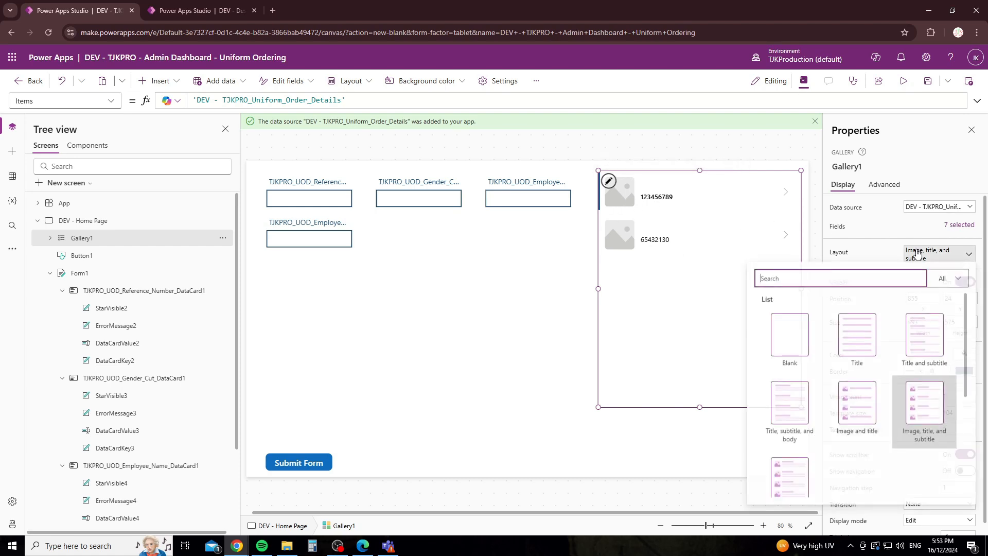
{"action": "scroll", "coordinate": [791, 471], "scroll_direction": "down", "scroll_amount": 1}
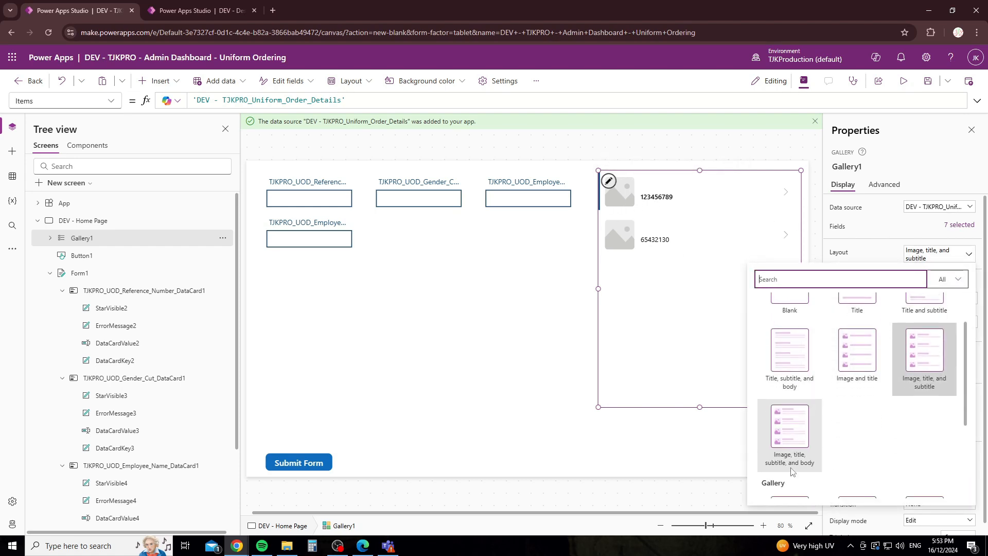
{"action": "scroll", "coordinate": [791, 472], "scroll_direction": "down", "scroll_amount": 2}
{"action": "scroll", "coordinate": [876, 423], "scroll_direction": "up", "scroll_amount": 3}
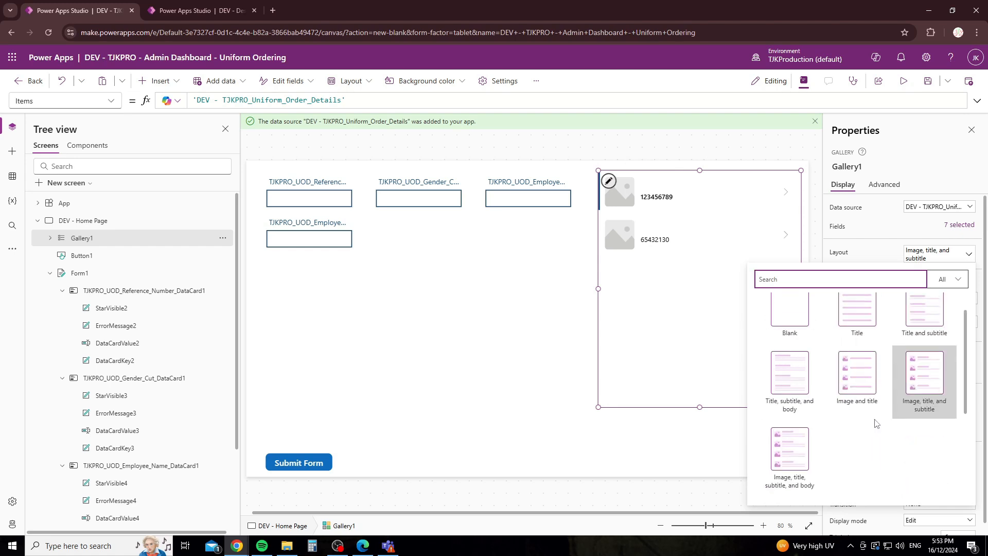
{"action": "scroll", "coordinate": [876, 423], "scroll_direction": "up", "scroll_amount": 1}
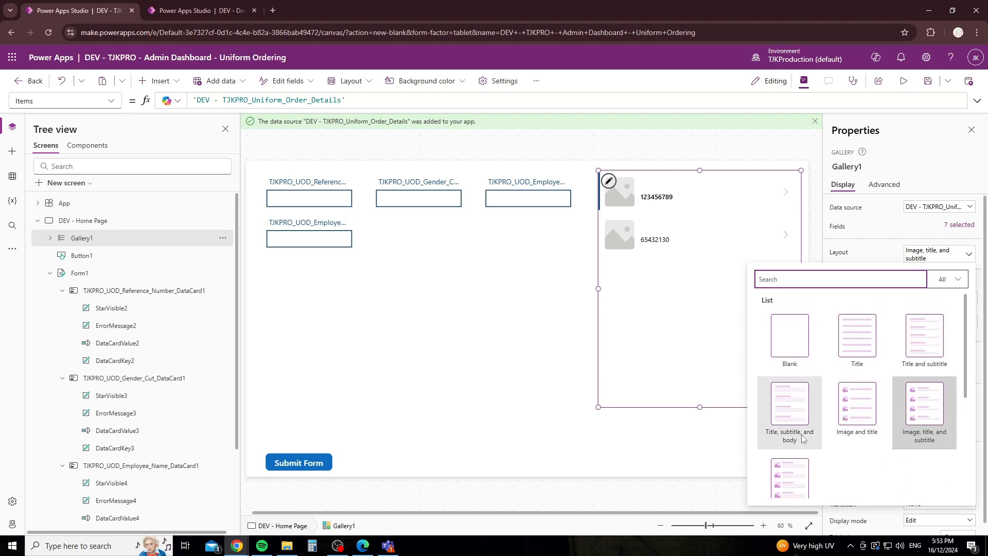
{"action": "left_click", "coordinate": [798, 402]}
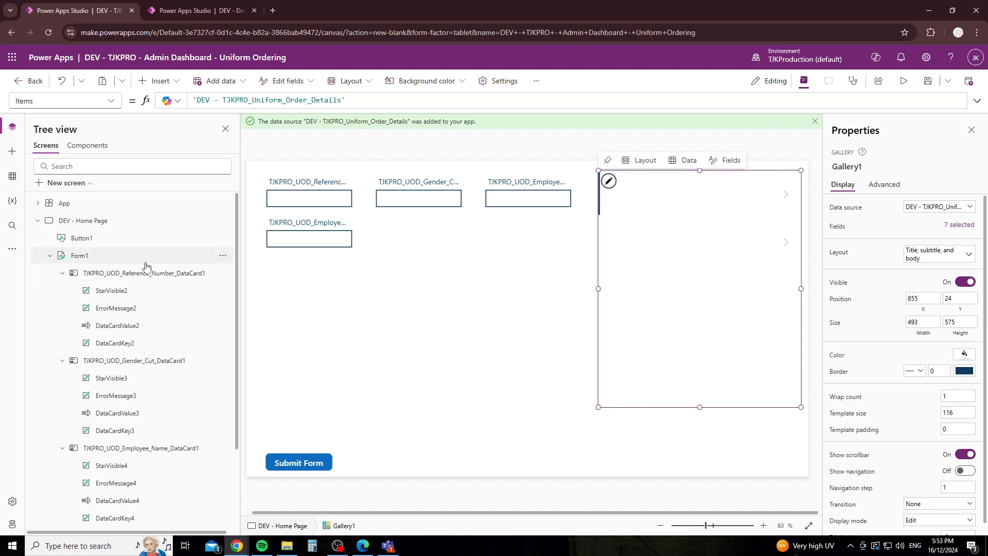
Step: Select the gallery's Title2 label and check the SharePoint list's column names
{"action": "scroll", "coordinate": [146, 266], "scroll_direction": "down", "scroll_amount": 4}
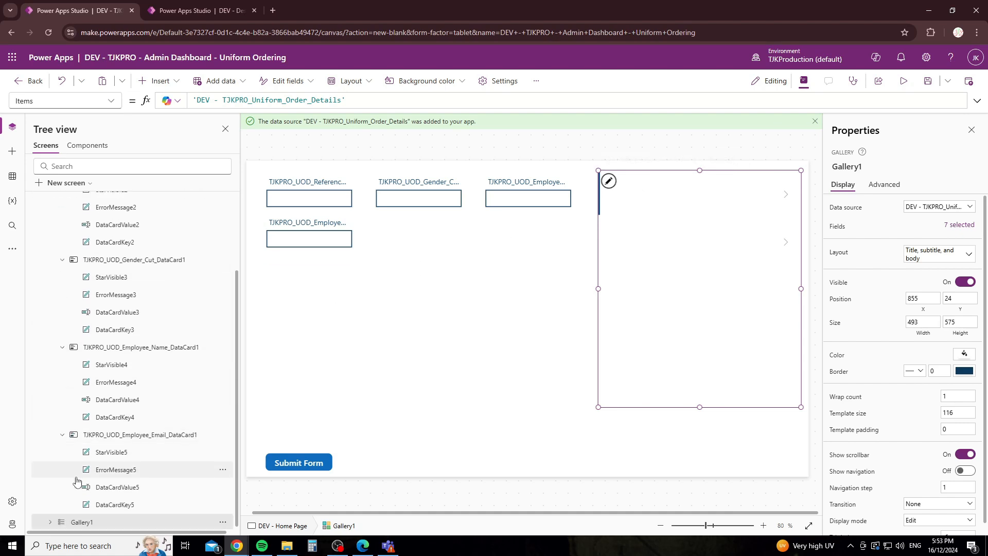
{"action": "left_click", "coordinate": [50, 521]}
{"action": "scroll", "coordinate": [139, 447], "scroll_direction": "down", "scroll_amount": 4}
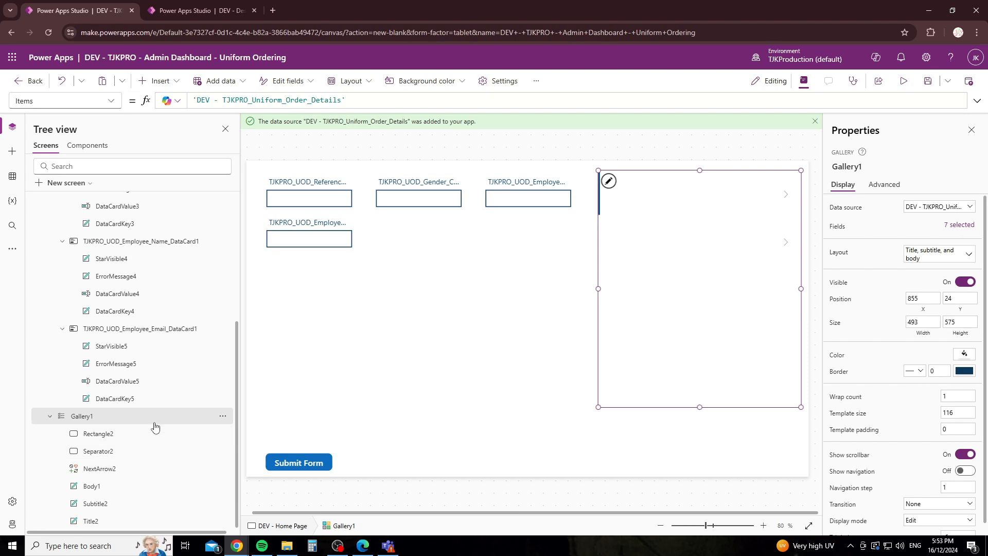
{"action": "left_click", "coordinate": [100, 522]}
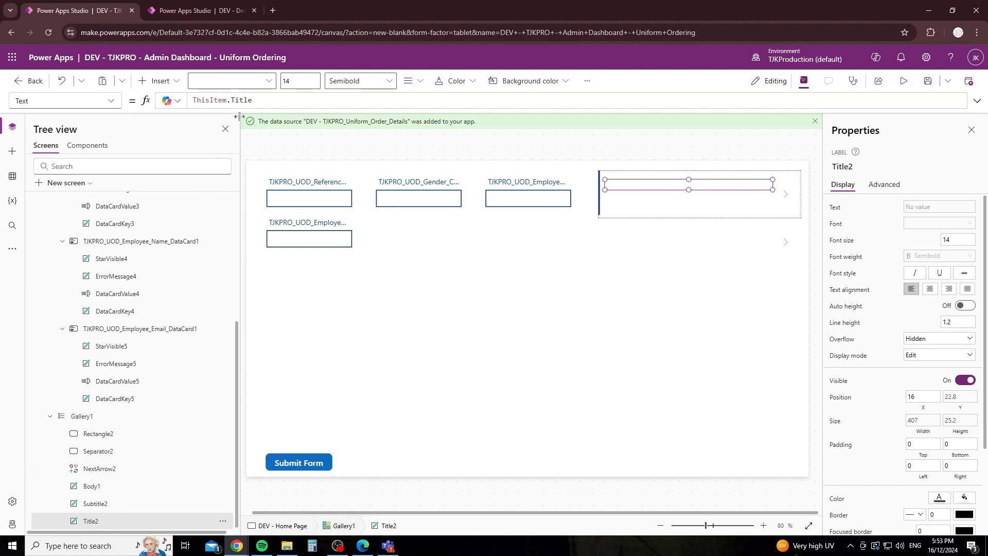
{"action": "double_click", "coordinate": [231, 100]}
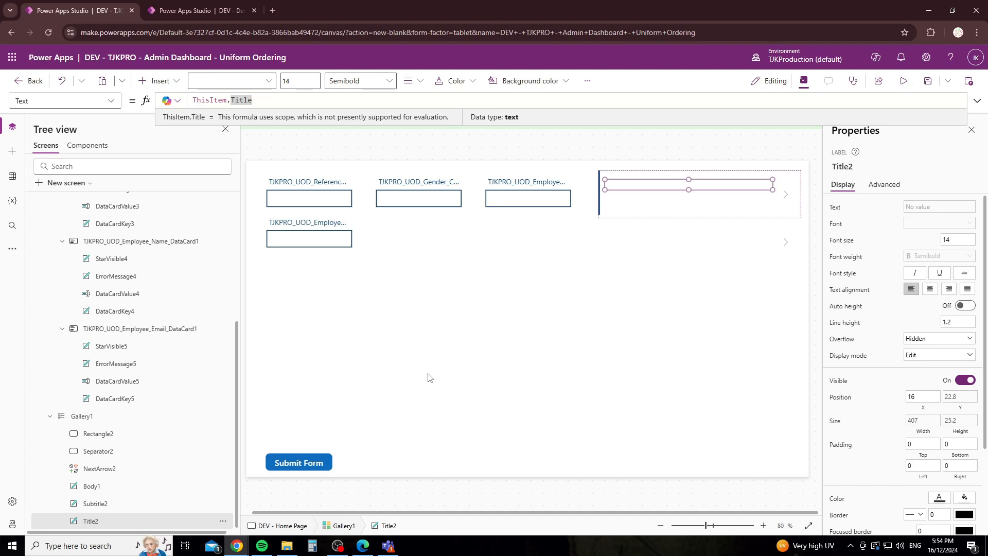
{"action": "left_click", "coordinate": [363, 546]}
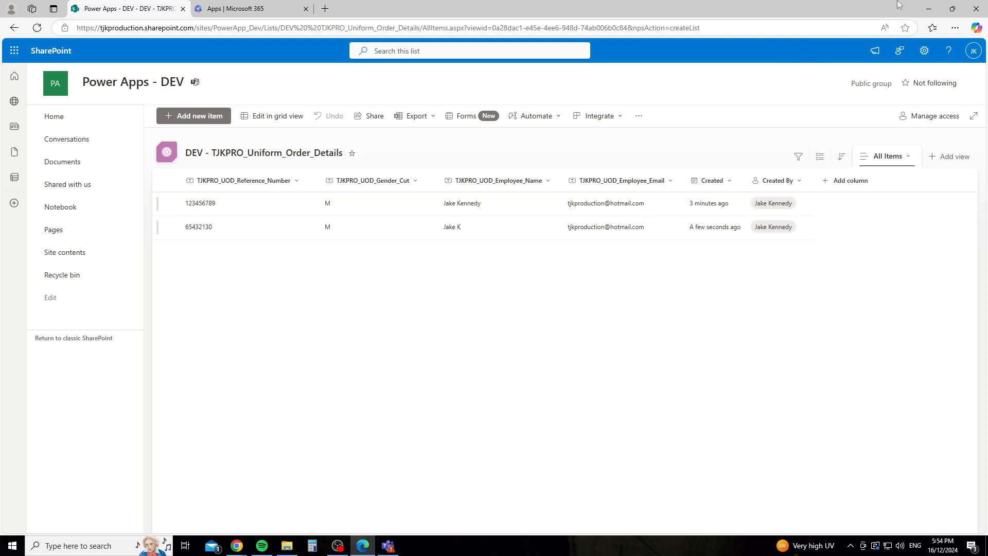
{"action": "left_click", "coordinate": [928, 9]}
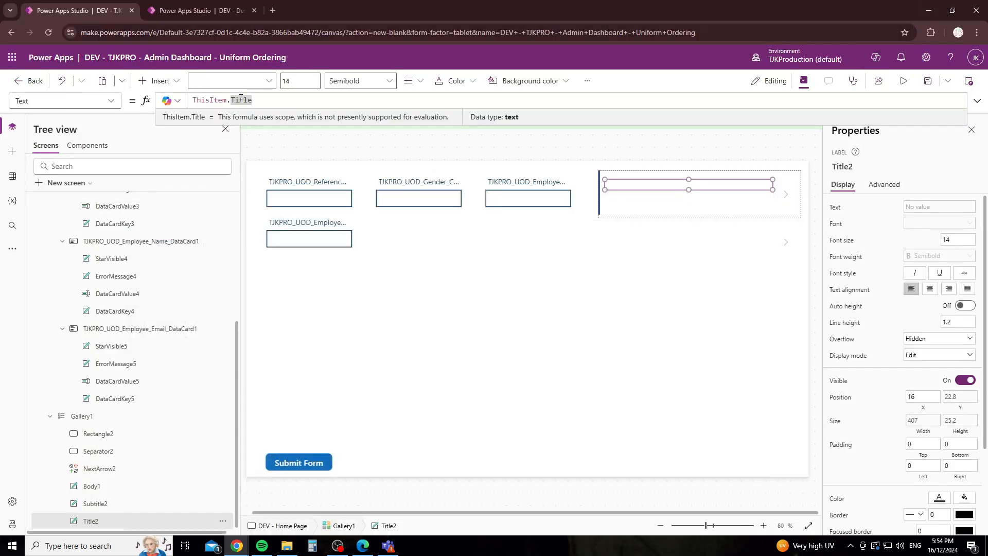
Step: Set Title2's Text to ThisItem.TJKPRO_UOD_Reference_Number
{"action": "left_click_drag", "start_coordinate": [225, 101], "coordinate": [254, 101]}
{"action": "key", "text": "BackSpace"}
{"action": "key", "text": "ctrl+a"}
{"action": "key", "text": "BackSpace"}
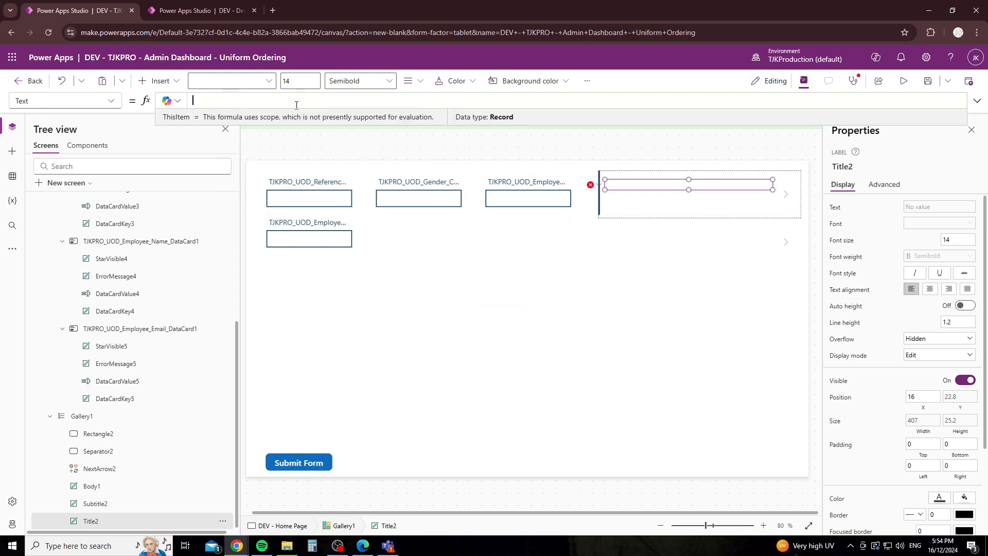
{"action": "type", "text": "this"}
{"action": "left_click", "coordinate": [295, 108]}
{"action": "type", "text": "."}
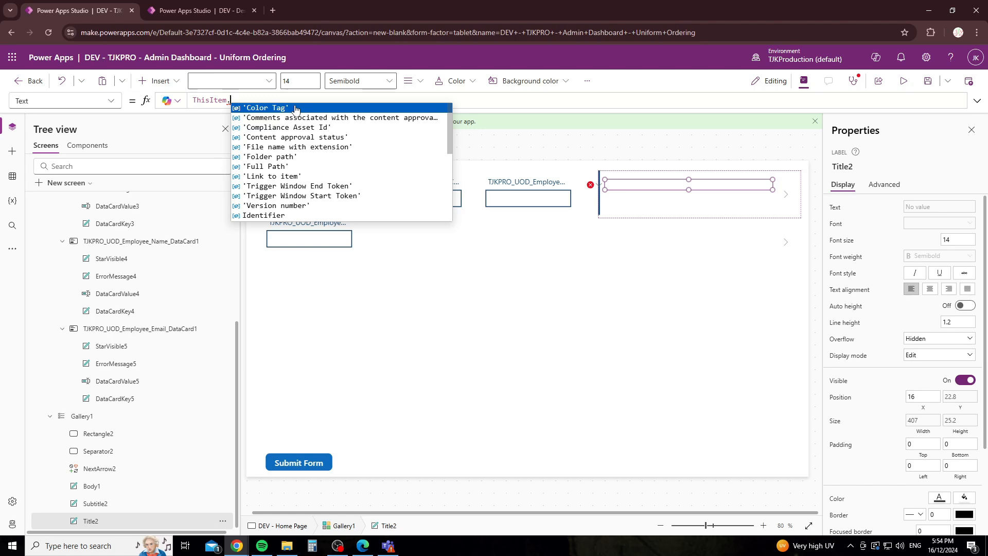
{"action": "scroll", "coordinate": [320, 157], "scroll_direction": "down", "scroll_amount": 3}
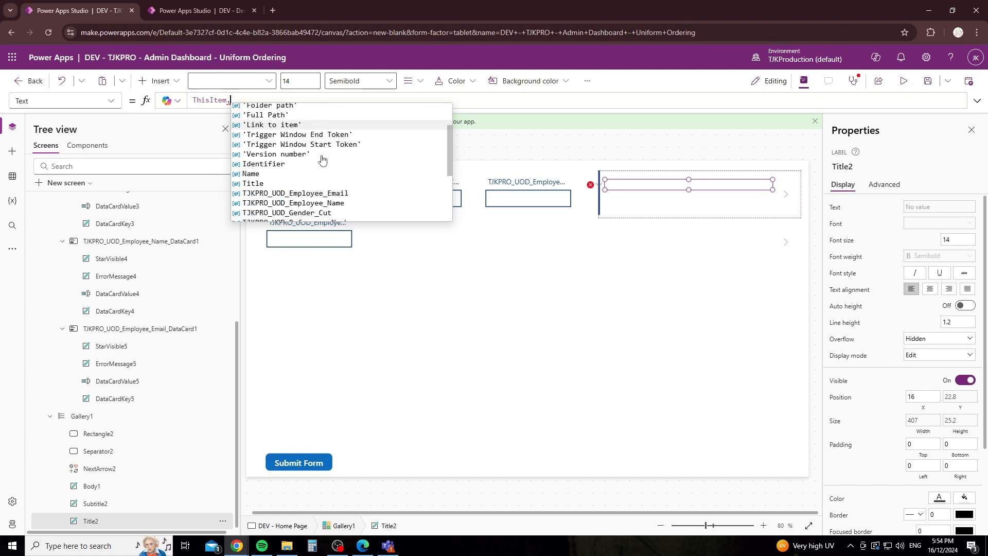
{"action": "scroll", "coordinate": [322, 159], "scroll_direction": "down", "scroll_amount": 1}
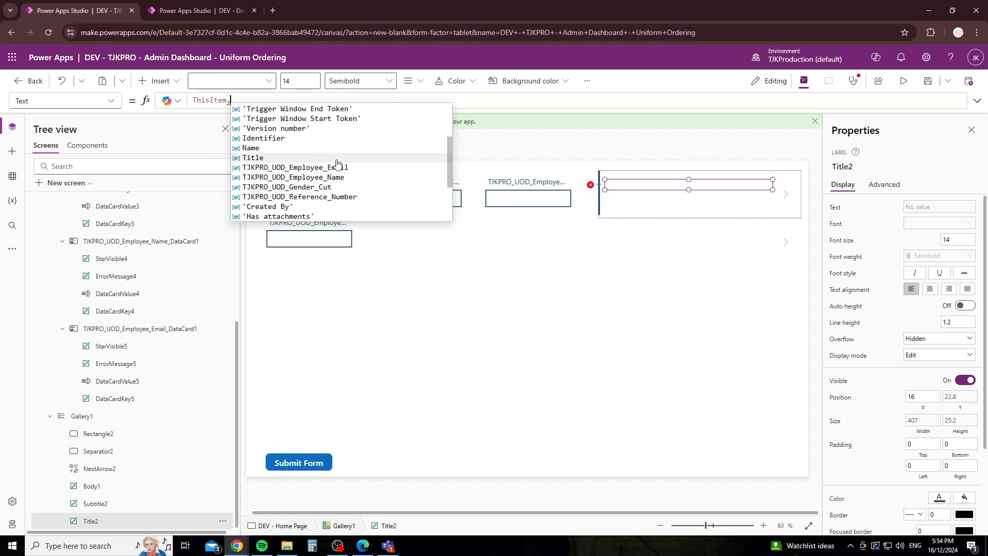
{"action": "left_click", "coordinate": [327, 200]}
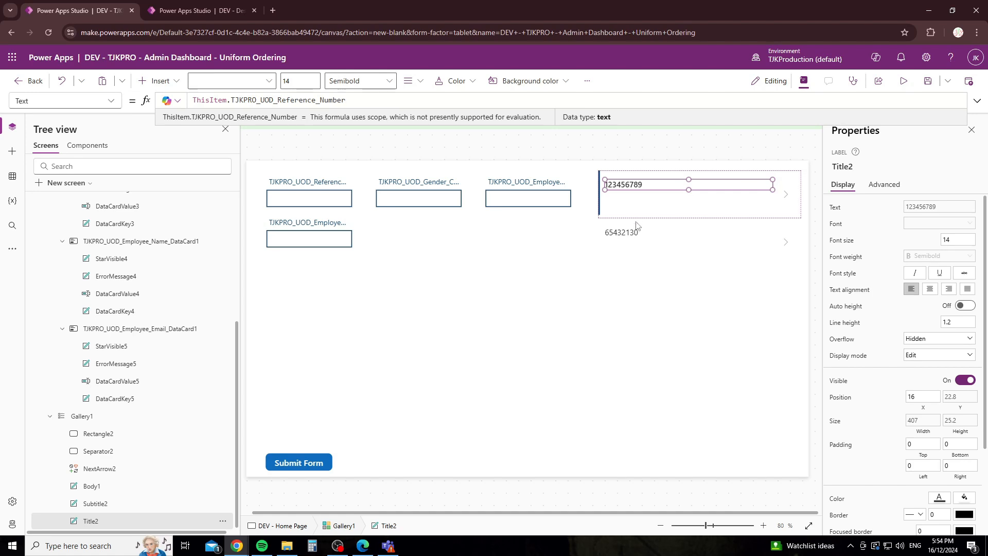
Step: Remove the Title field from the subtitle label's formula
{"action": "left_click", "coordinate": [638, 200]}
{"action": "left_click_drag", "start_coordinate": [252, 100], "coordinate": [230, 100]}
{"action": "key", "text": "BackSpace"}
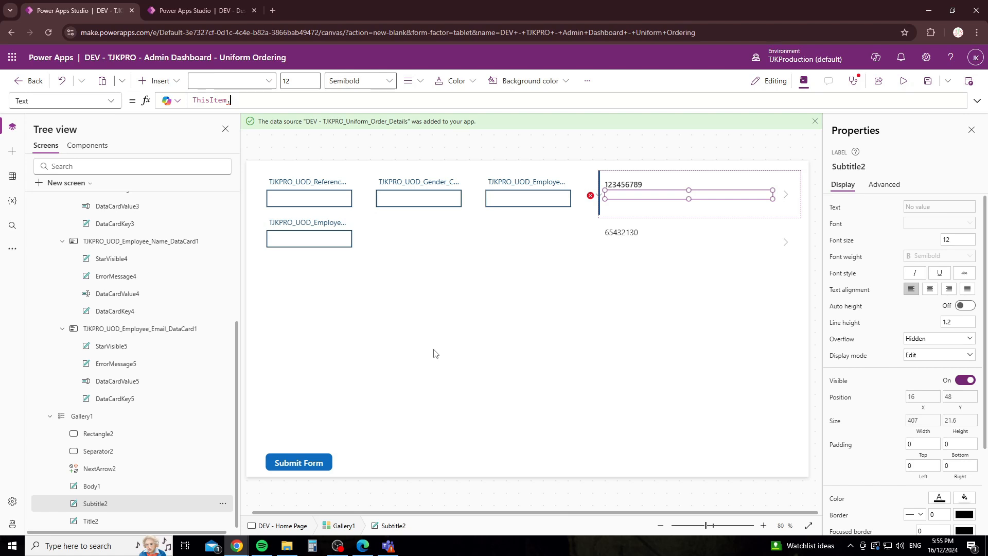
Step: Set the subtitle's Text to ThisItem.TJKPRO_UOD_Employee_Email
{"action": "type", "text": "employ"}
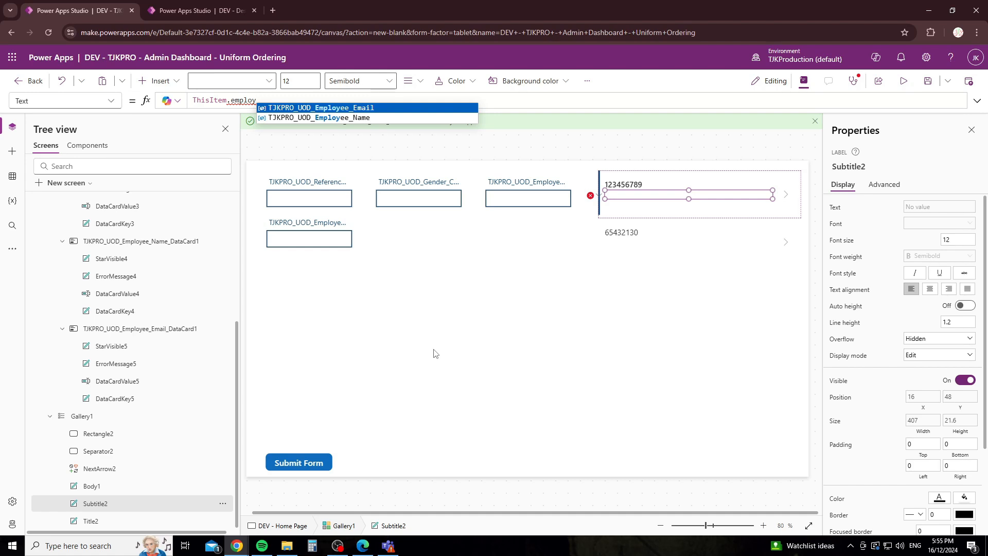
{"action": "type", "text": "ee e"}
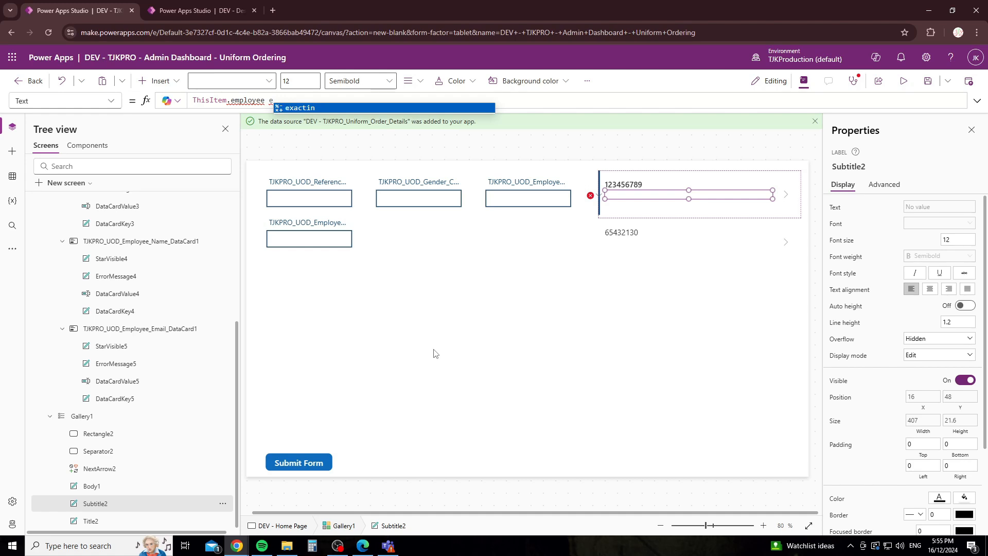
{"action": "key", "text": "BackSpace"}
{"action": "key", "text": "BackSpace"}
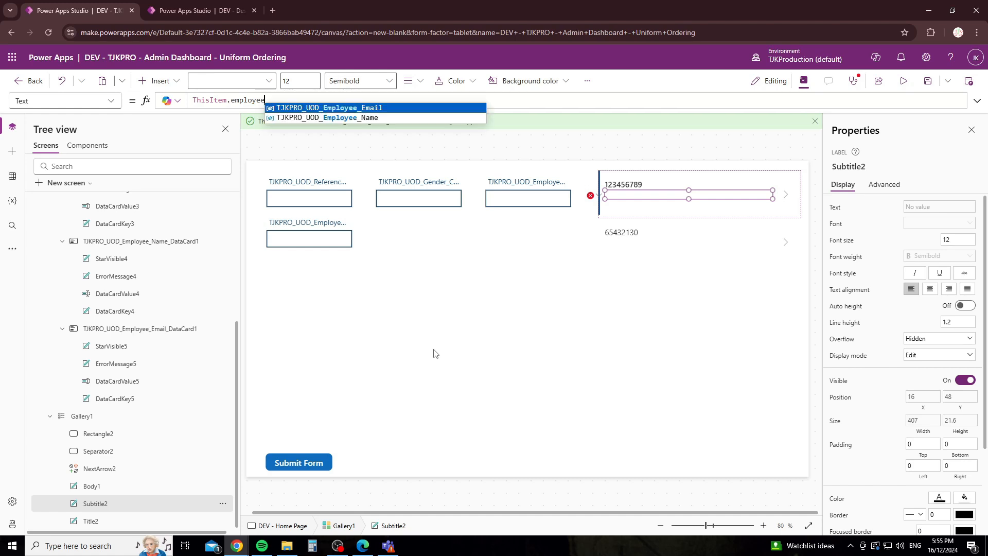
{"action": "key", "text": "Tab"}
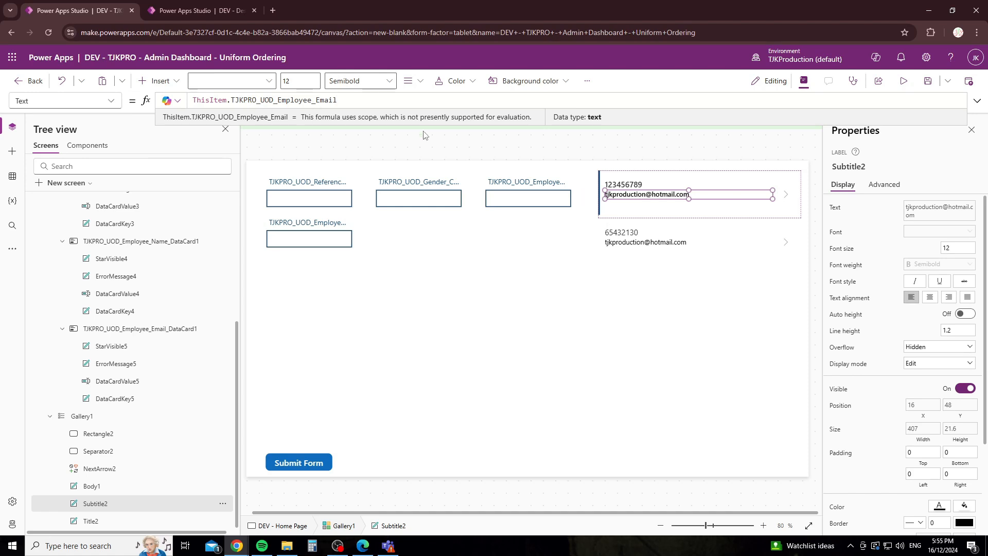
Step: Set the body label's Text to ThisItem.TJKPRO_UOD_Gender_Cut and select Gallery1
{"action": "left_click", "coordinate": [612, 206]}
{"action": "left_click", "coordinate": [264, 100]}
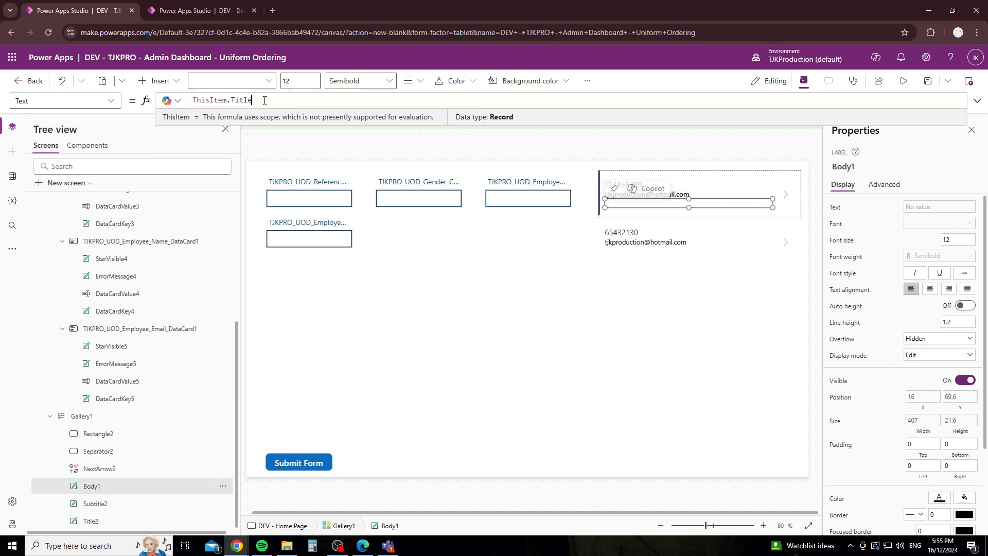
{"action": "double_click", "coordinate": [234, 100]}
{"action": "type", "text": "gen"}
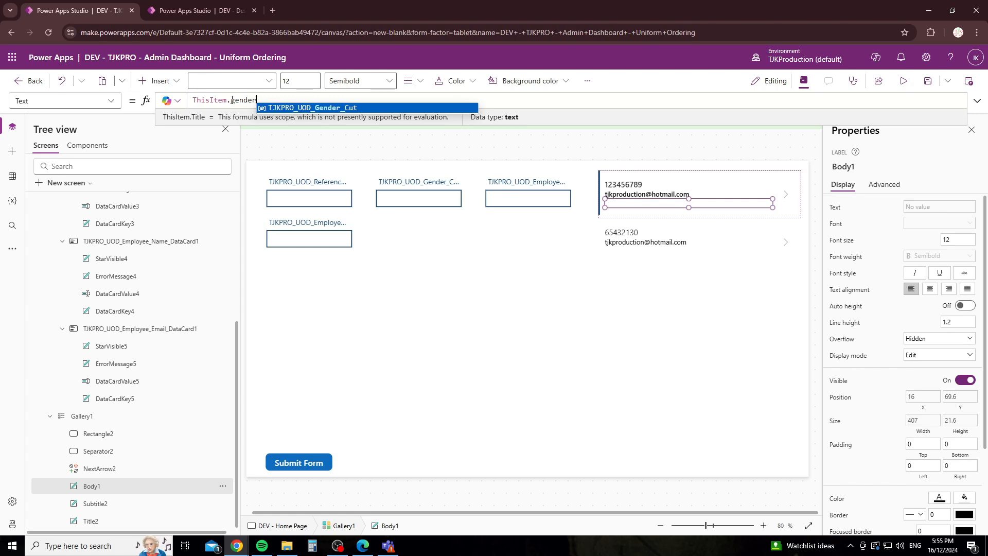
{"action": "key", "text": "Tab"}
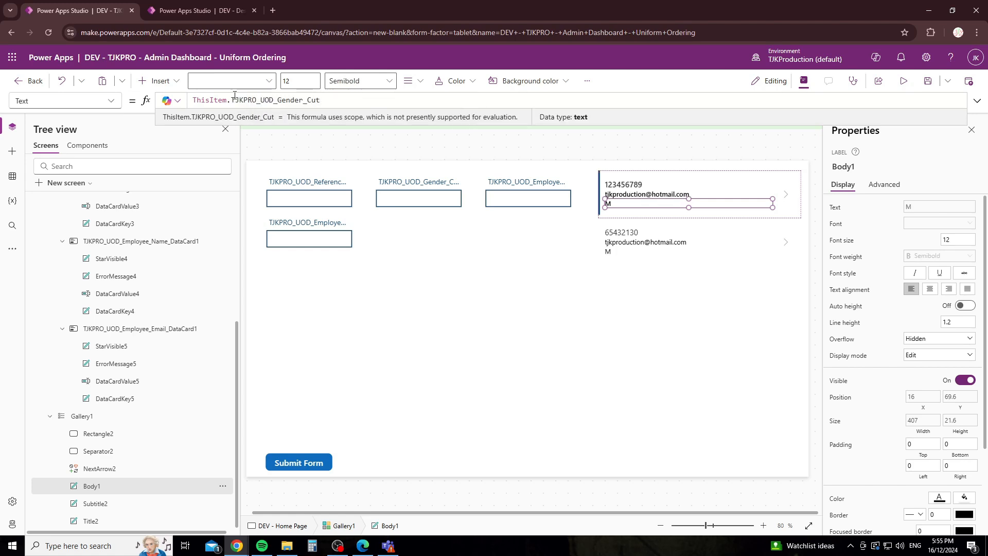
{"action": "left_click", "coordinate": [566, 283]}
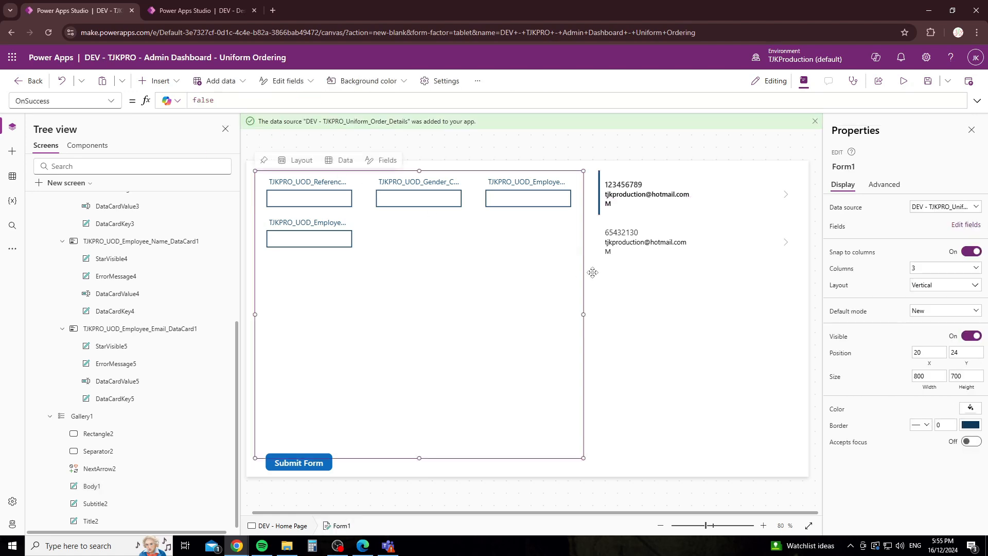
{"action": "left_click", "coordinate": [614, 271]}
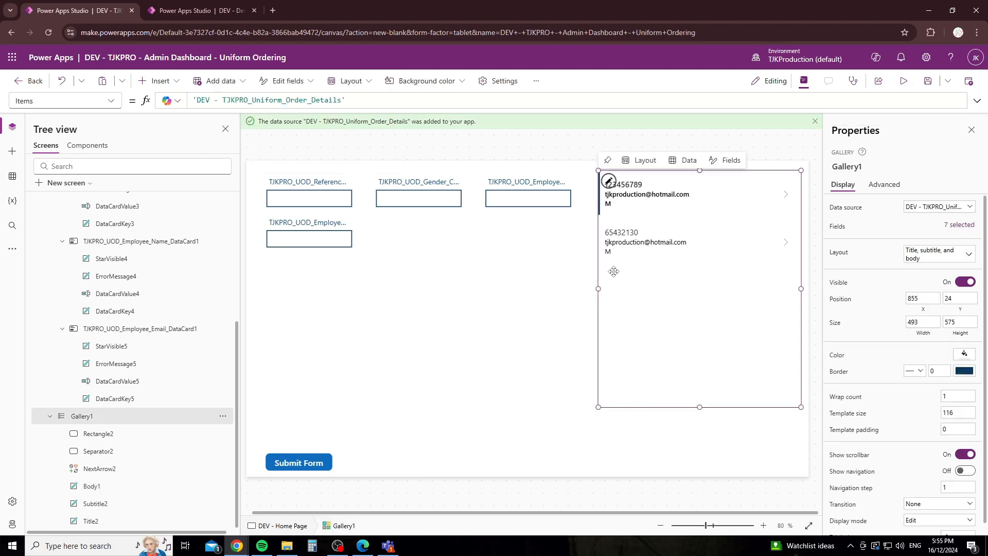
Step: Resize Form1 to height 603 so its bottom sits above the Submit Form button
{"action": "left_click", "coordinate": [512, 285]}
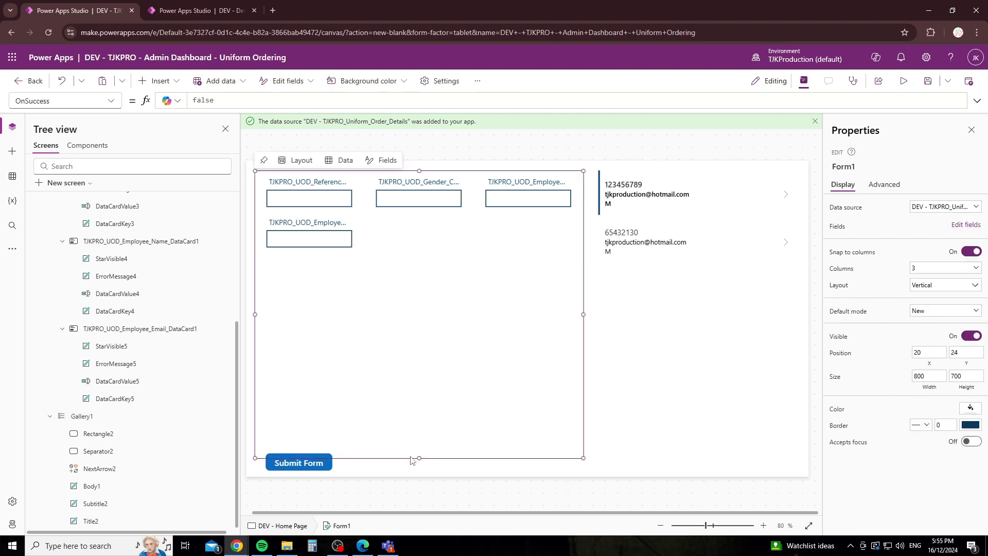
{"action": "left_click_drag", "start_coordinate": [418, 456], "coordinate": [417, 417]}
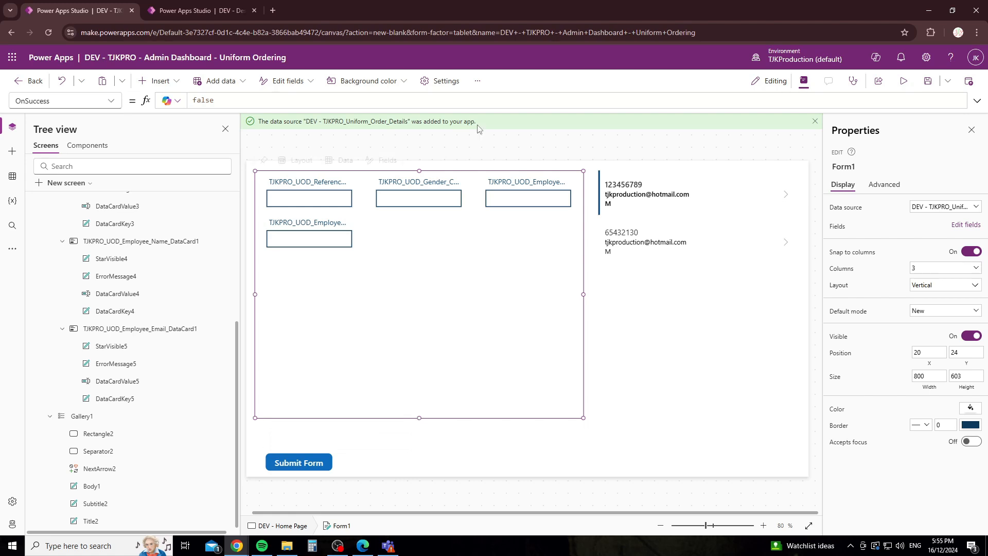
{"action": "left_click", "coordinate": [684, 281]}
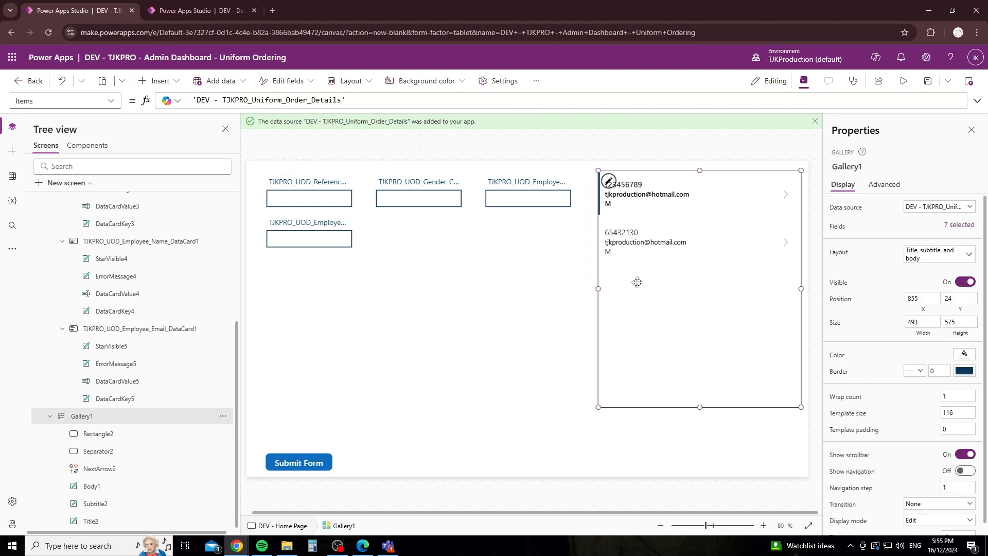
{"action": "left_click", "coordinate": [594, 218]}
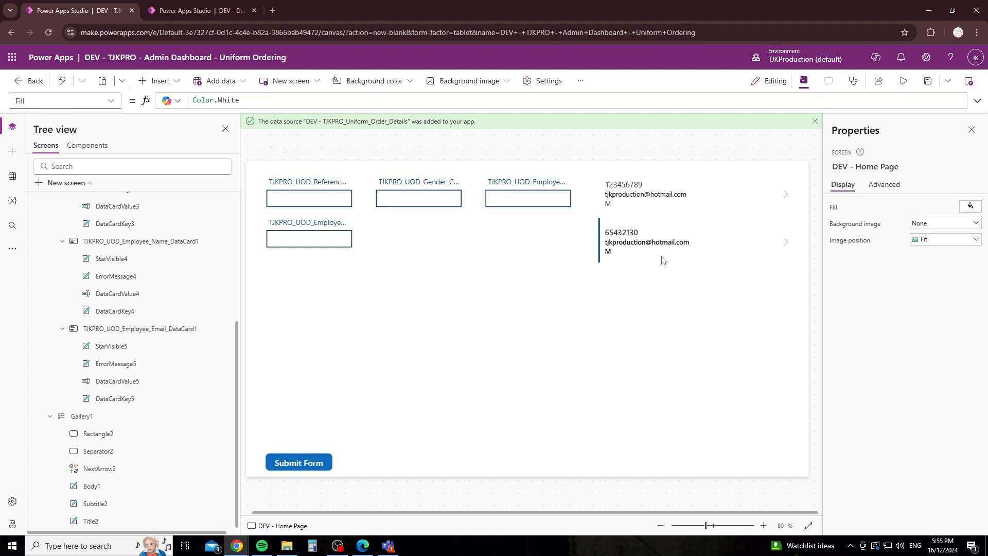
{"action": "left_click", "coordinate": [670, 211]}
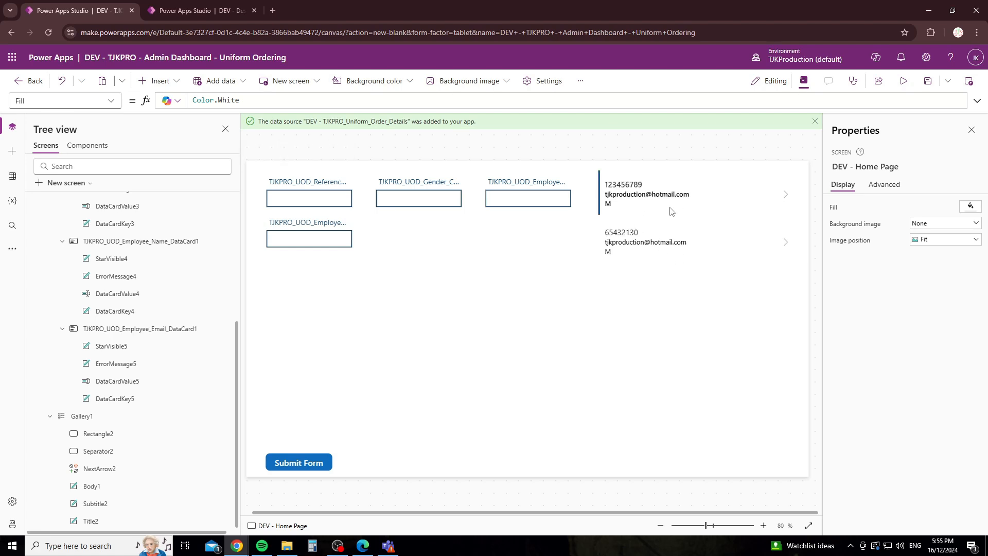
{"action": "left_click", "coordinate": [545, 333]}
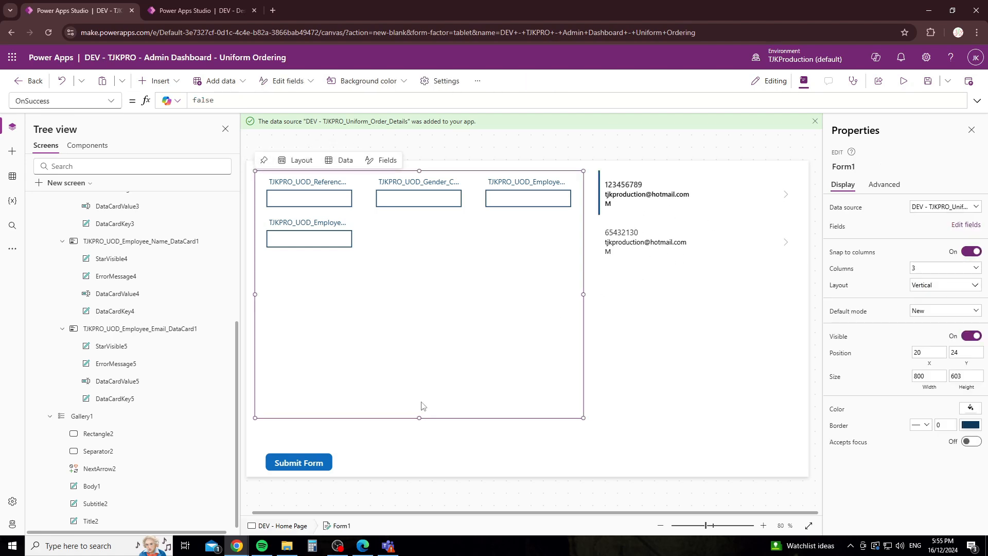
{"action": "left_click_drag", "start_coordinate": [419, 417], "coordinate": [419, 259]}
{"action": "left_click", "coordinate": [363, 345]}
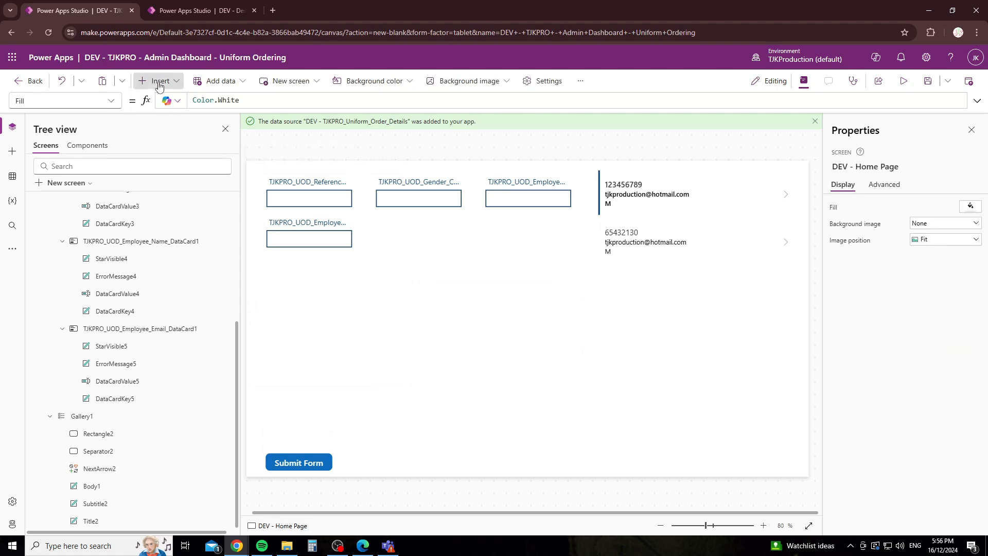
Step: Add a text label to the canvas and confirm the gallery is named Gallery1
{"action": "left_click", "coordinate": [159, 86]}
{"action": "type", "text": "label"}
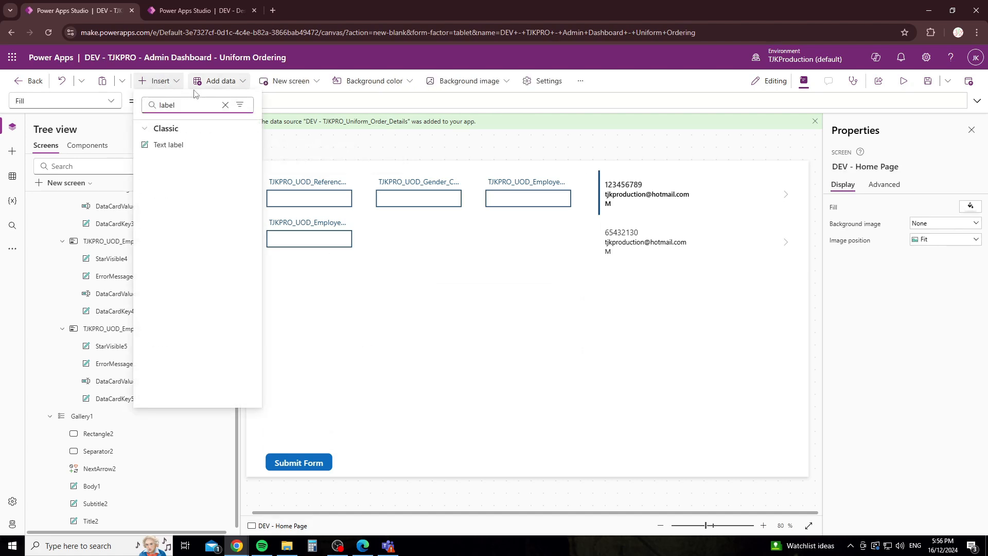
{"action": "left_click", "coordinate": [185, 147]}
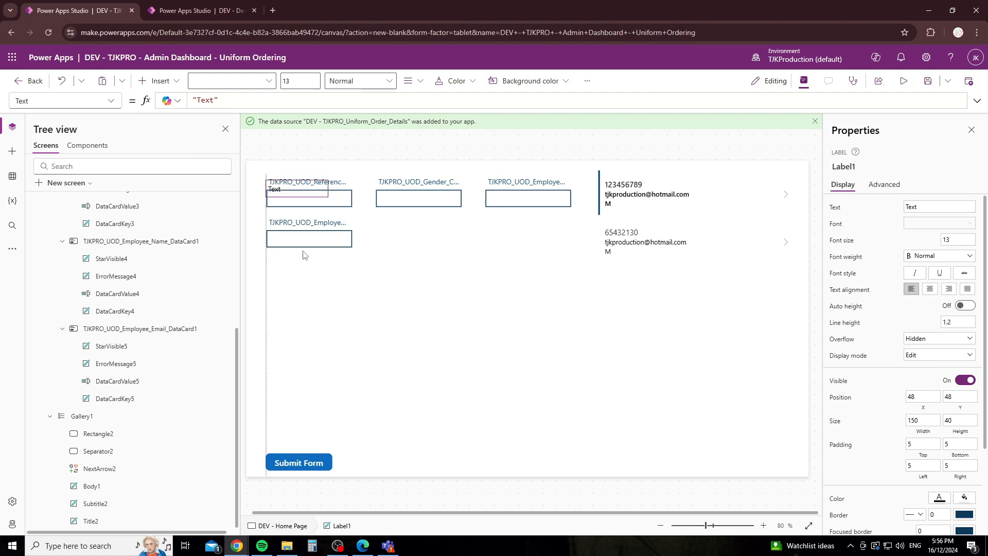
{"action": "left_click", "coordinate": [336, 345]}
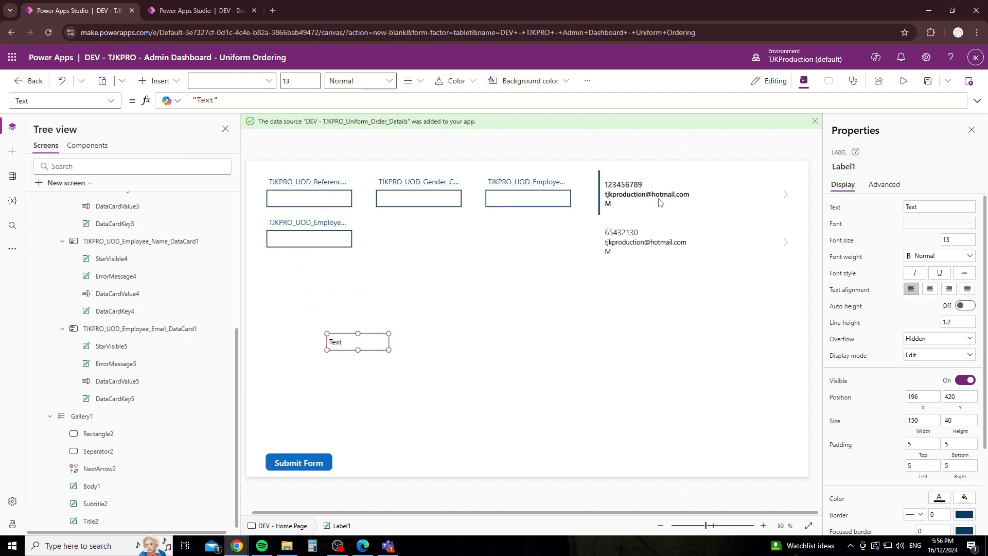
{"action": "left_click", "coordinate": [684, 324]}
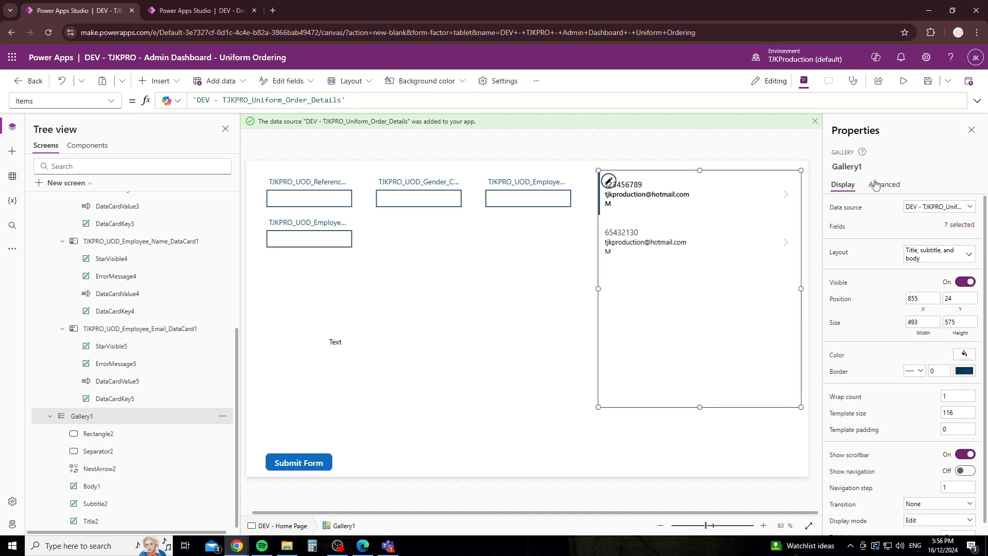
{"action": "left_click", "coordinate": [847, 166]}
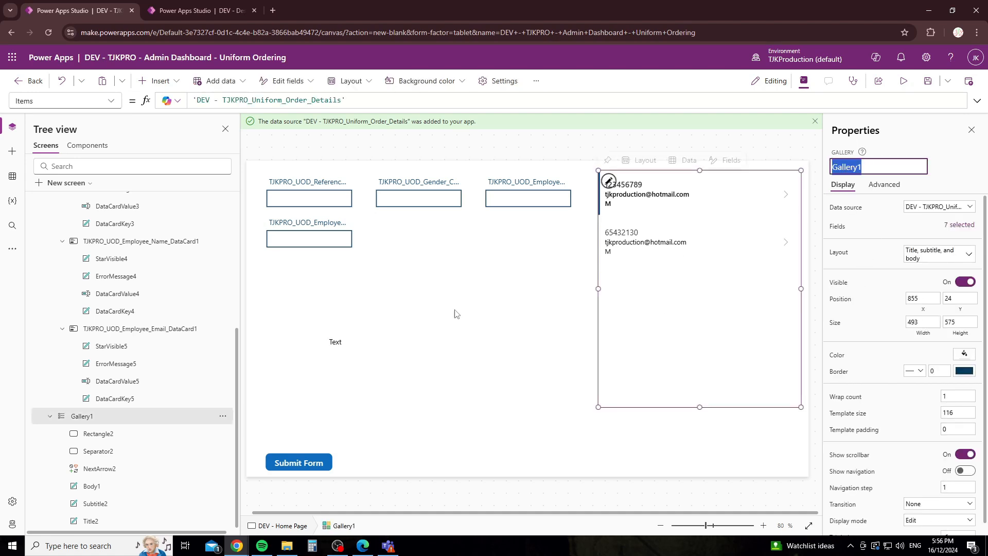
Step: Set Label1's Text to Gallery1.Selected.TJKPRO_UOD_Reference_Number and test with the second item
{"action": "left_click", "coordinate": [344, 343]}
{"action": "left_click", "coordinate": [235, 102]}
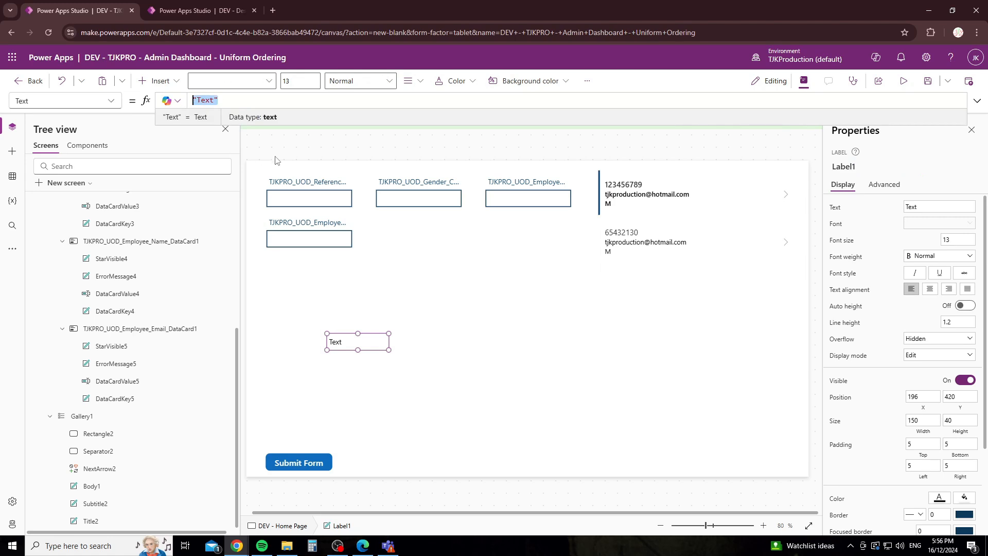
{"action": "type", "text": "Gallery1."}
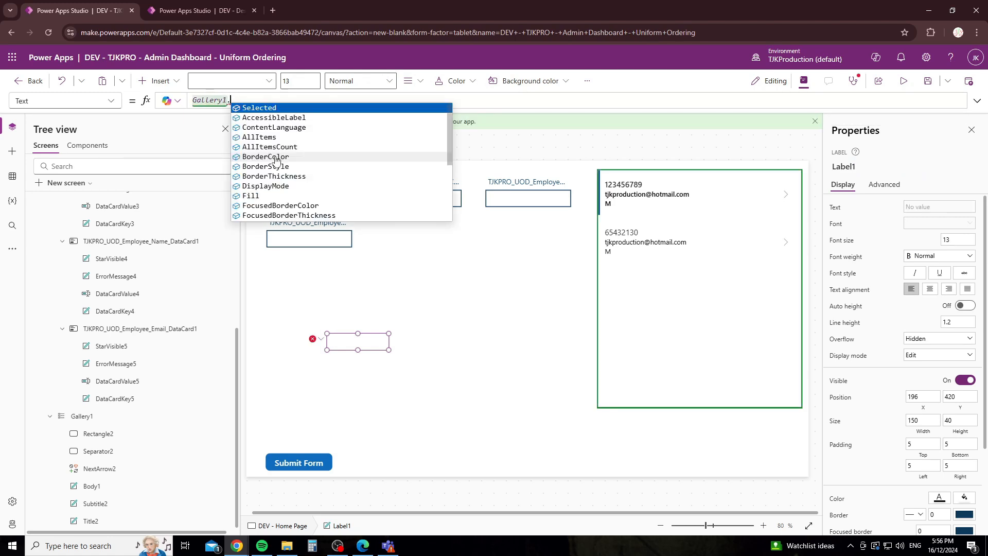
{"action": "left_click", "coordinate": [271, 108]}
{"action": "type", "text": "."}
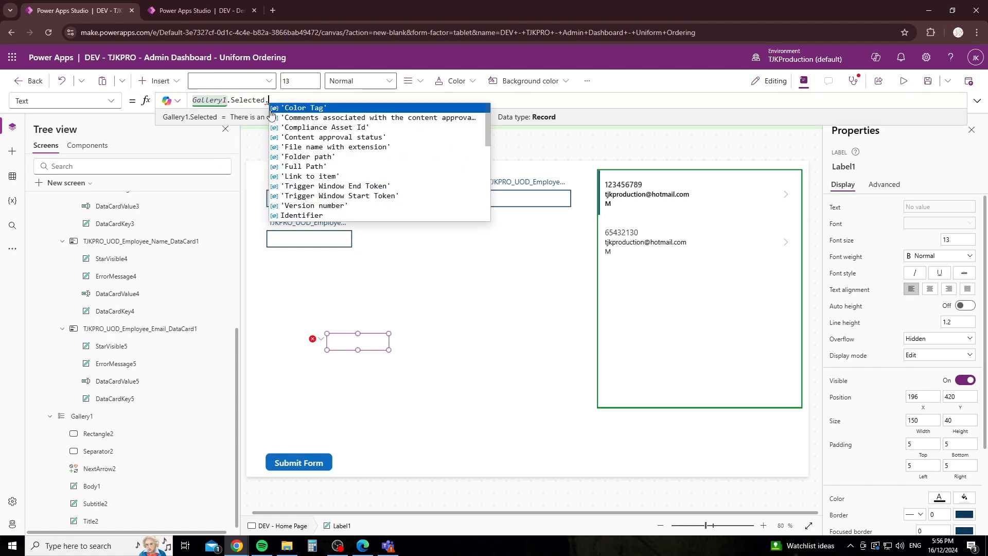
{"action": "type", "text": "ref"}
{"action": "left_click", "coordinate": [270, 111]}
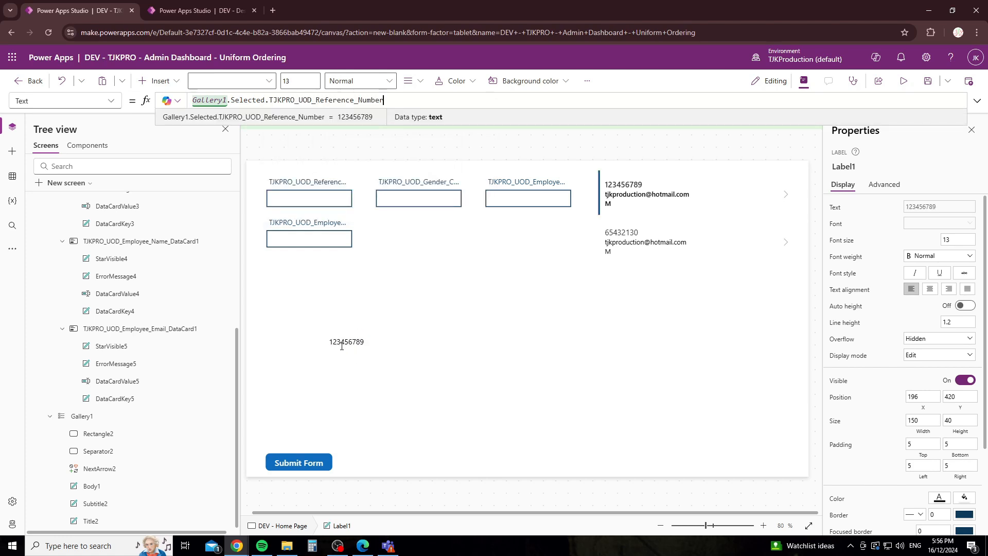
{"action": "left_click_drag", "start_coordinate": [374, 342], "coordinate": [324, 345]}
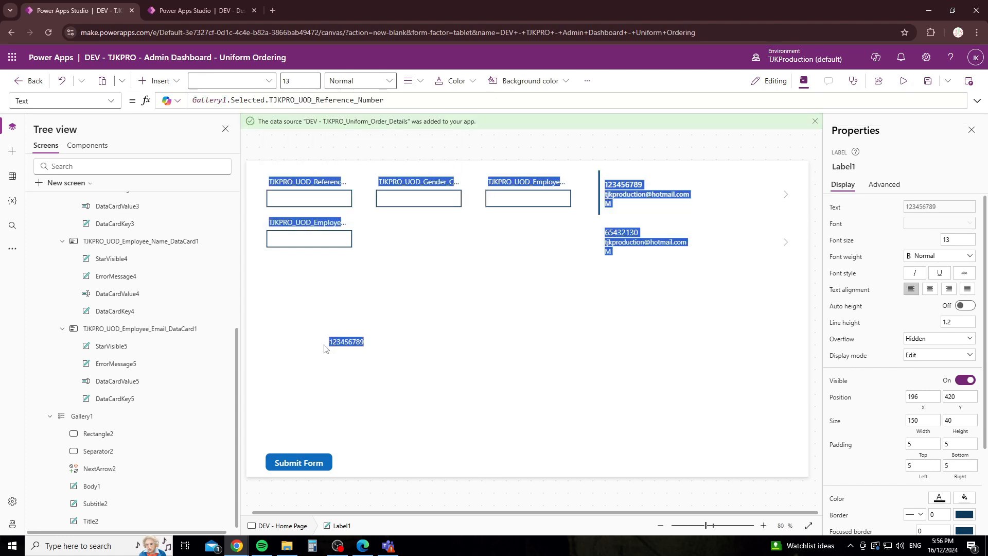
{"action": "left_click", "coordinate": [583, 323]}
{"action": "left_click", "coordinate": [640, 245]}
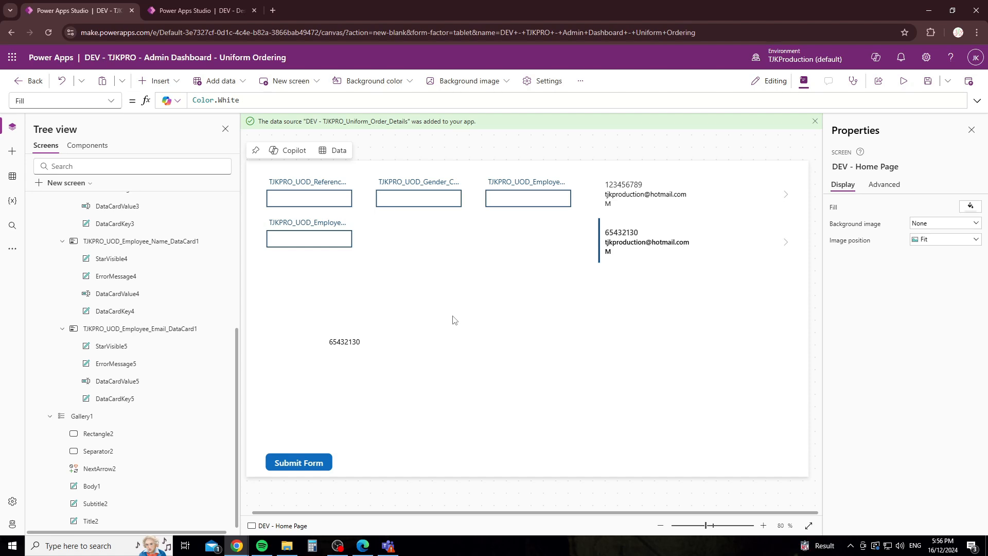
Step: Set Form1's Default mode to Edit
{"action": "left_click", "coordinate": [431, 246]}
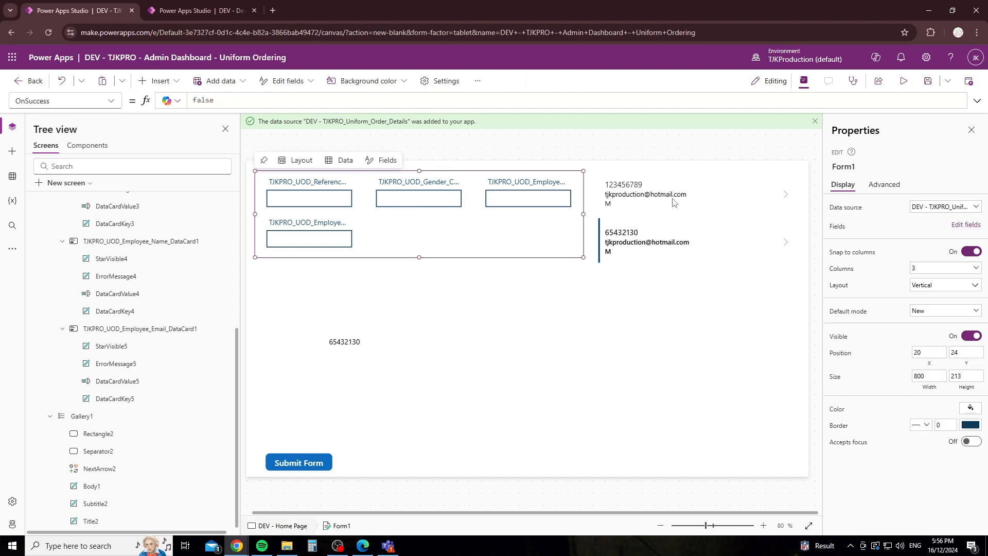
{"action": "left_click", "coordinate": [881, 186]}
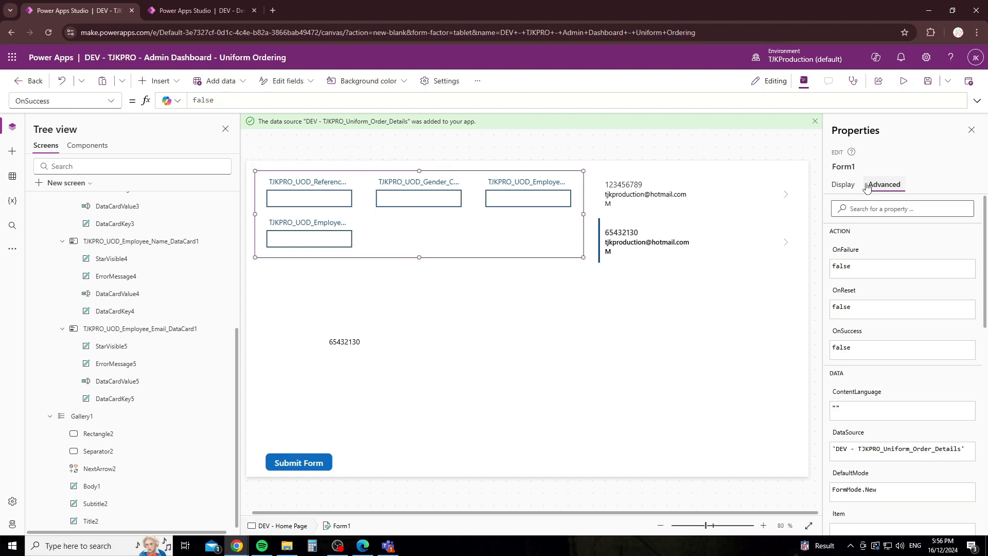
{"action": "left_click", "coordinate": [845, 185]}
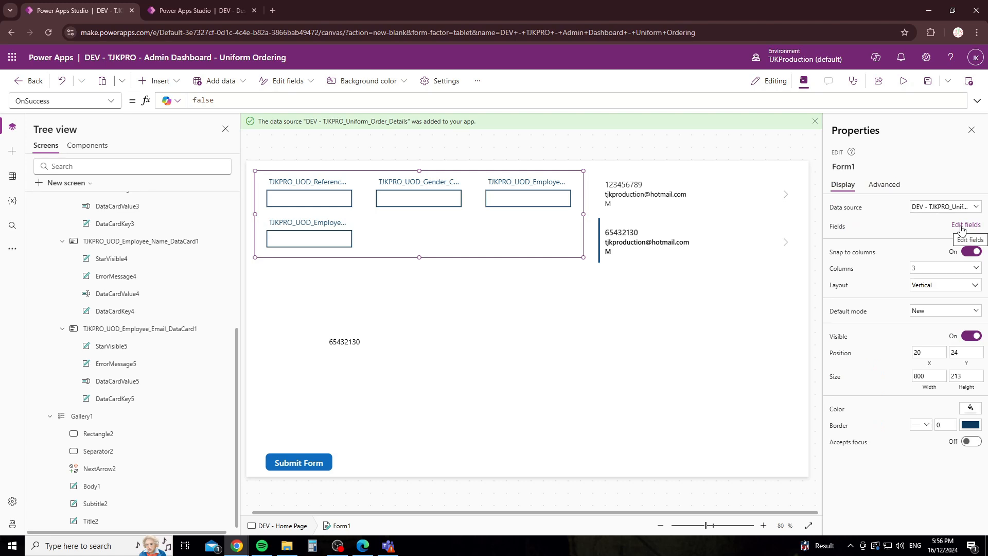
{"action": "left_click", "coordinate": [922, 311]}
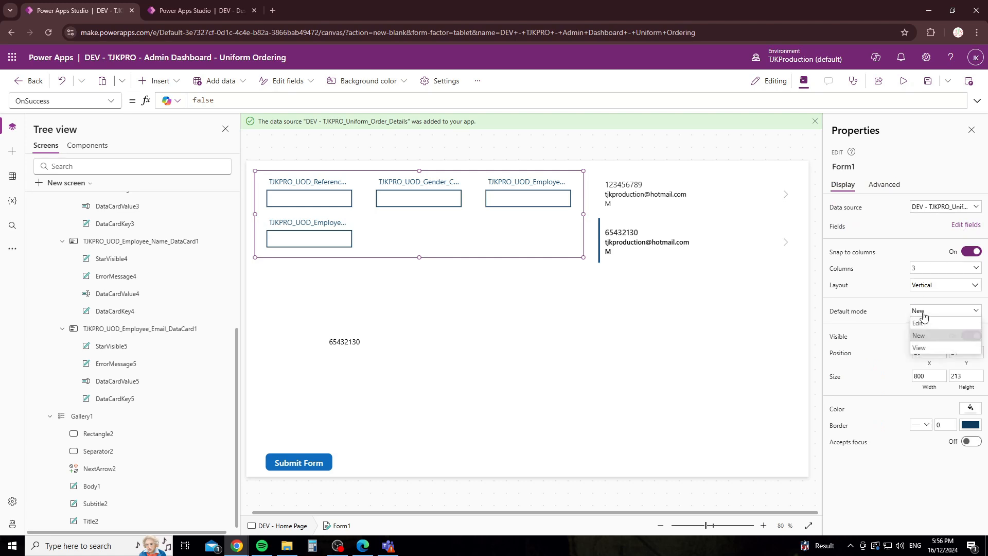
{"action": "left_click", "coordinate": [926, 325]}
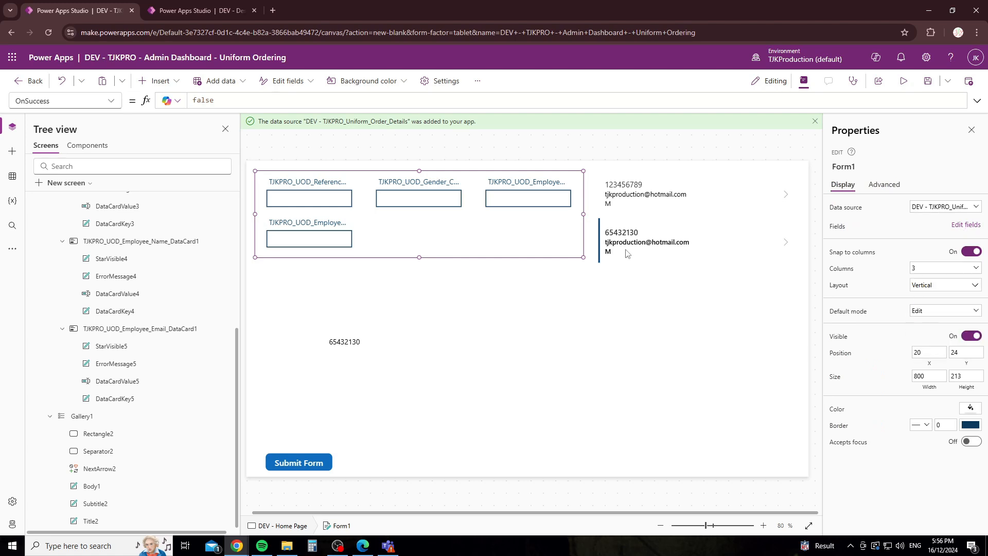
Step: Set Form1's Item property to Gallery1.Selected
{"action": "left_click", "coordinate": [873, 186]}
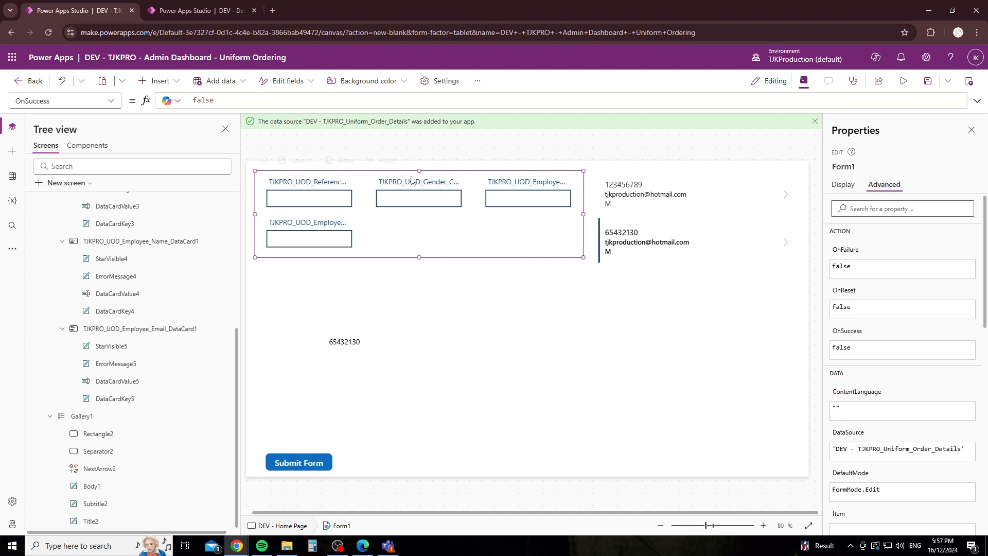
{"action": "left_click", "coordinate": [111, 101]}
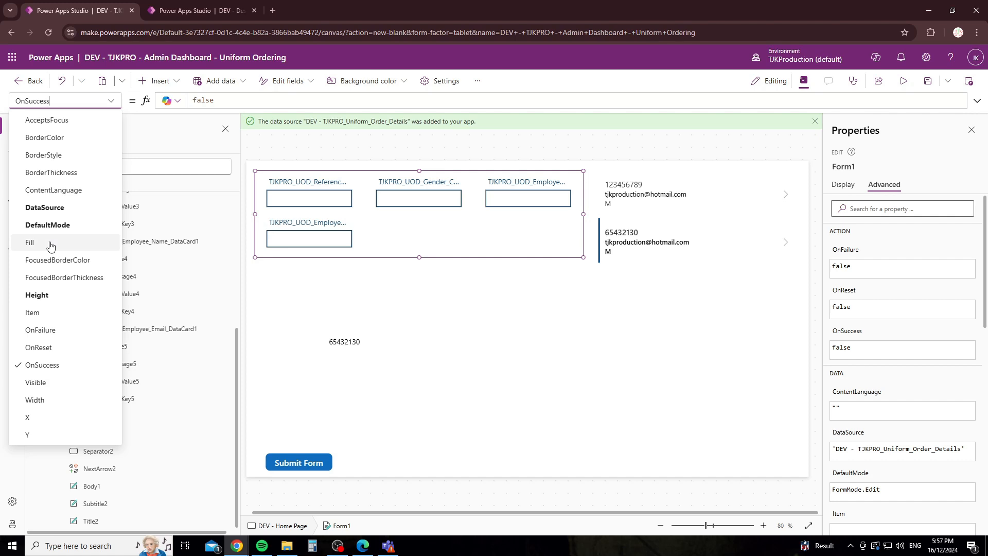
{"action": "left_click", "coordinate": [49, 312]}
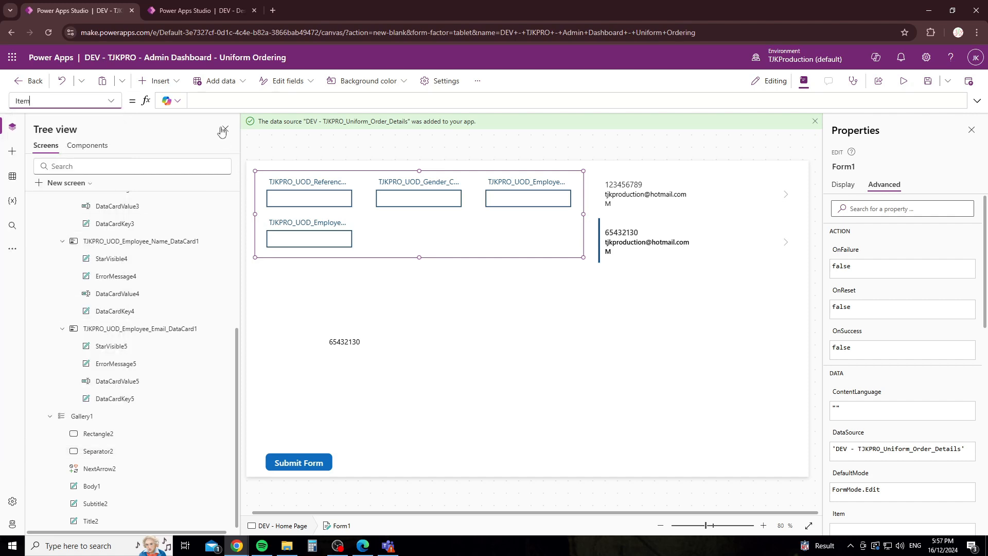
{"action": "left_click", "coordinate": [205, 101]}
{"action": "type", "text": "gall"}
{"action": "key", "text": "Tab"}
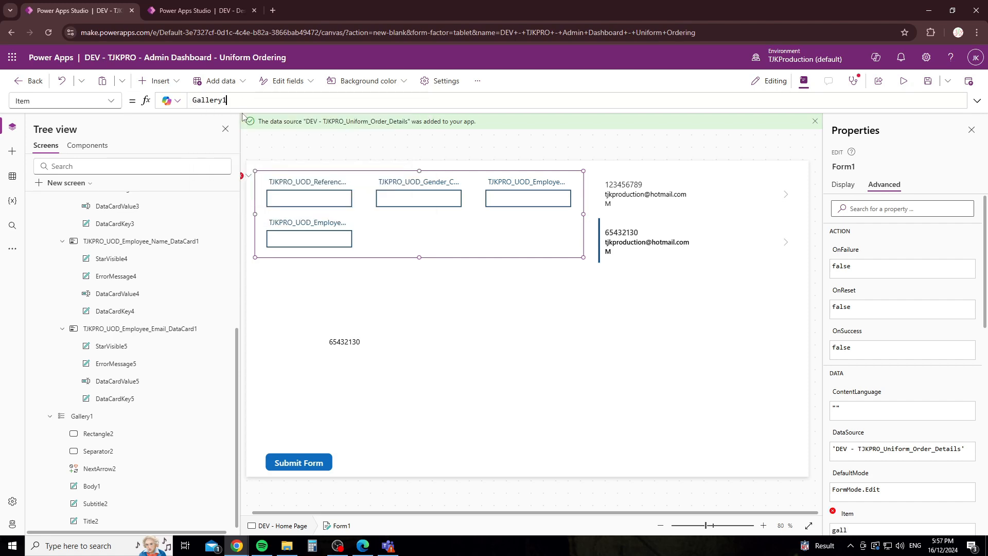
{"action": "type", "text": "."}
{"action": "key", "text": "Tab"}
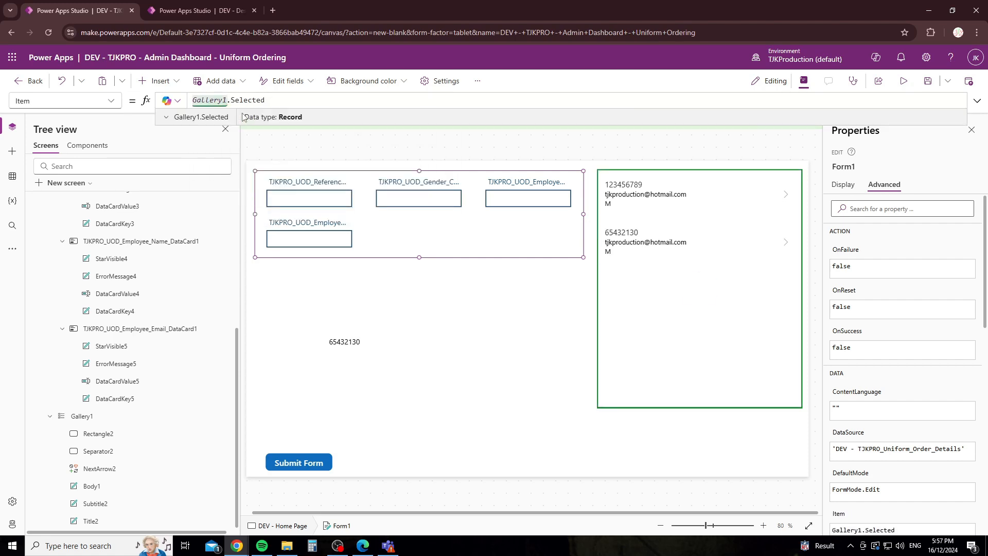
Step: Click different gallery records to check the form loads each one, ending on 123456789
{"action": "left_click", "coordinate": [310, 270]}
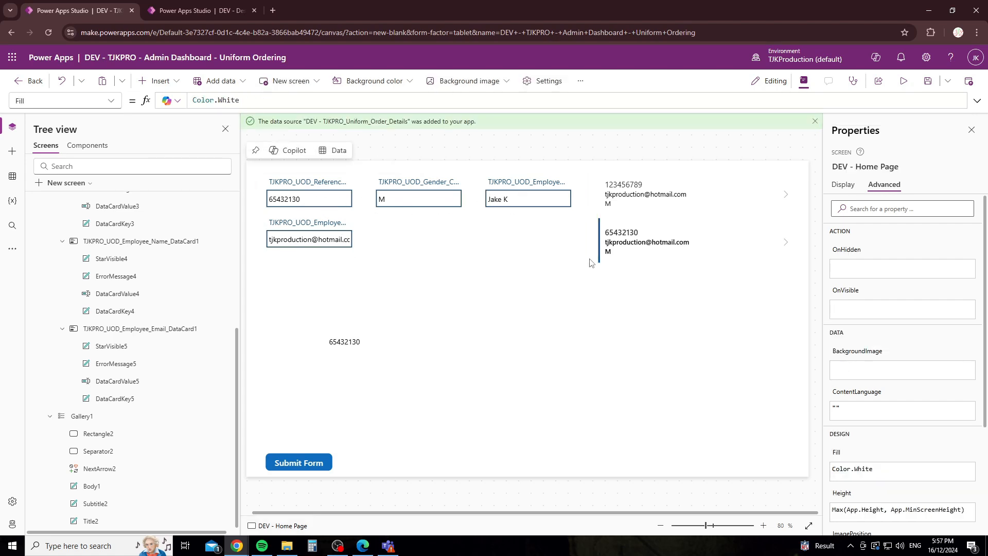
{"action": "left_click", "coordinate": [695, 191]}
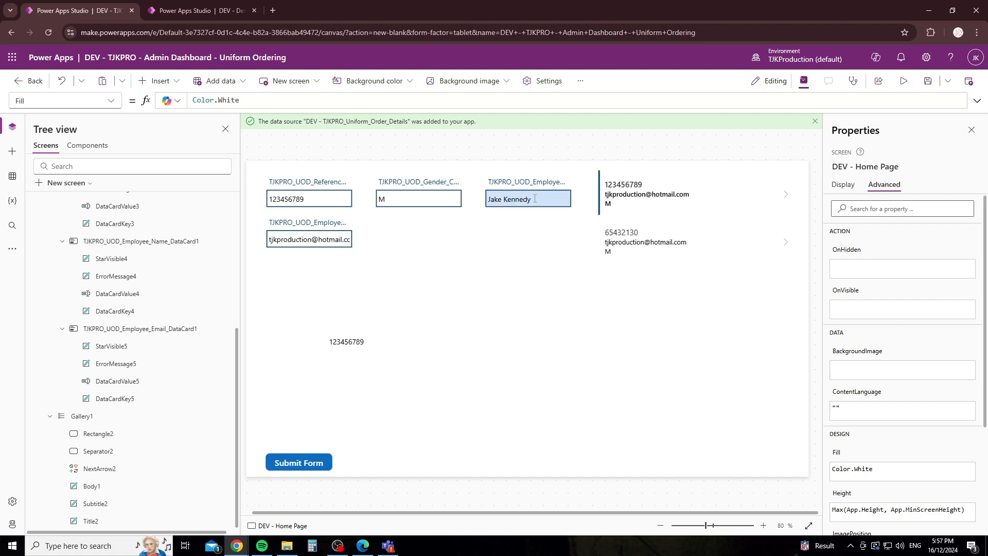
{"action": "left_click", "coordinate": [650, 239]}
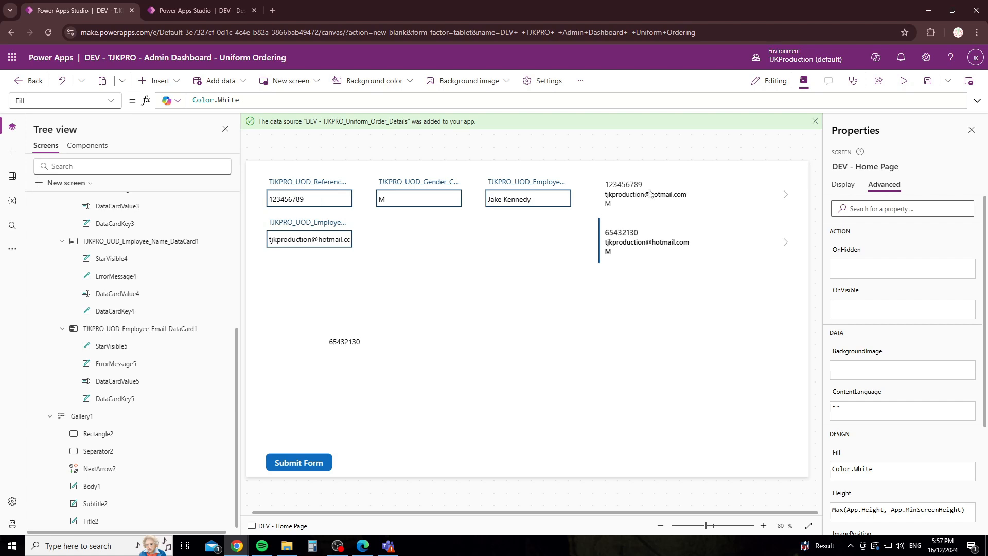
{"action": "left_click", "coordinate": [651, 195]}
{"action": "left_click", "coordinate": [649, 243]}
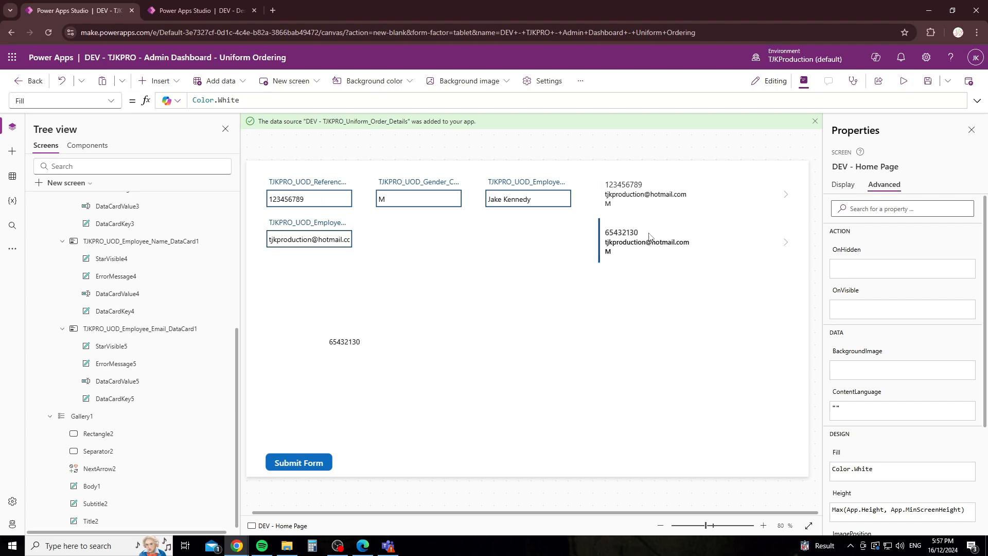
{"action": "left_click", "coordinate": [653, 198]}
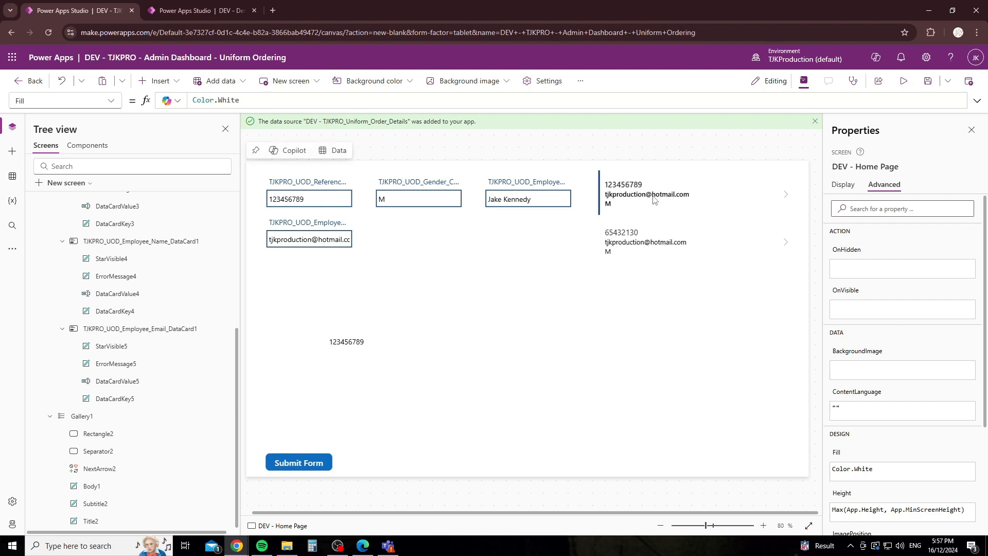
Step: In preview, change the first record's reference to 10101010, submit, and return to the SharePoint list
{"action": "left_click", "coordinate": [903, 81]}
{"action": "left_click_drag", "start_coordinate": [214, 149], "coordinate": [138, 145]}
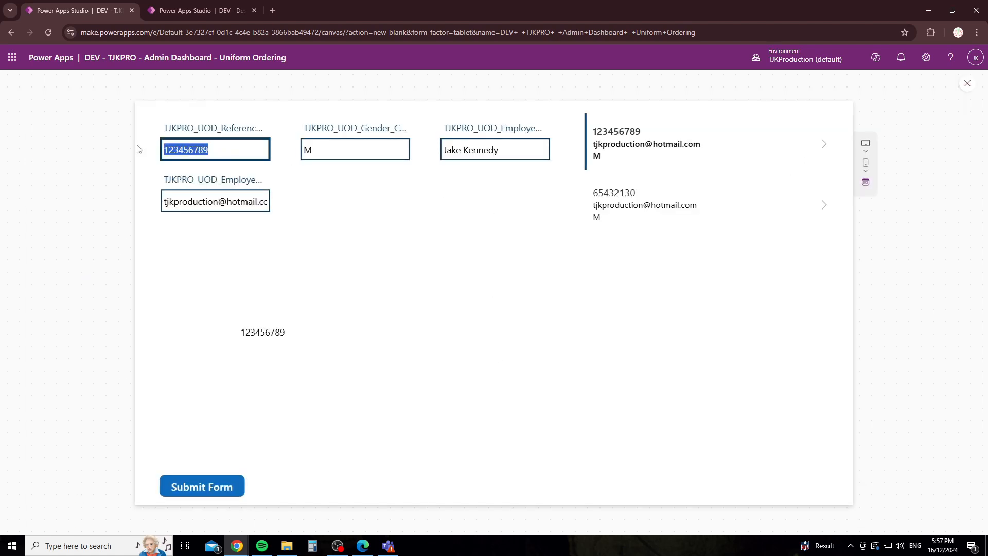
{"action": "type", "text": "10101010"}
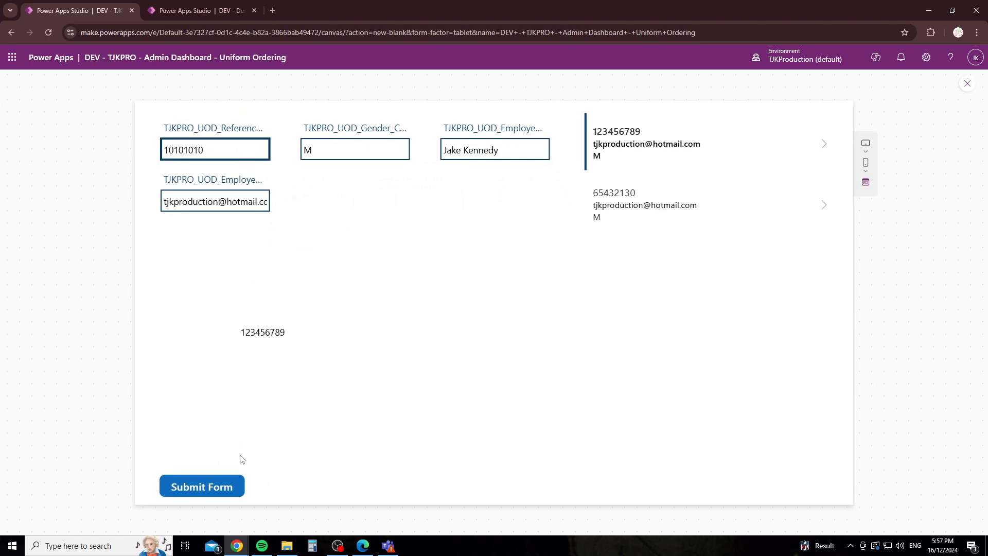
{"action": "left_click", "coordinate": [221, 488]}
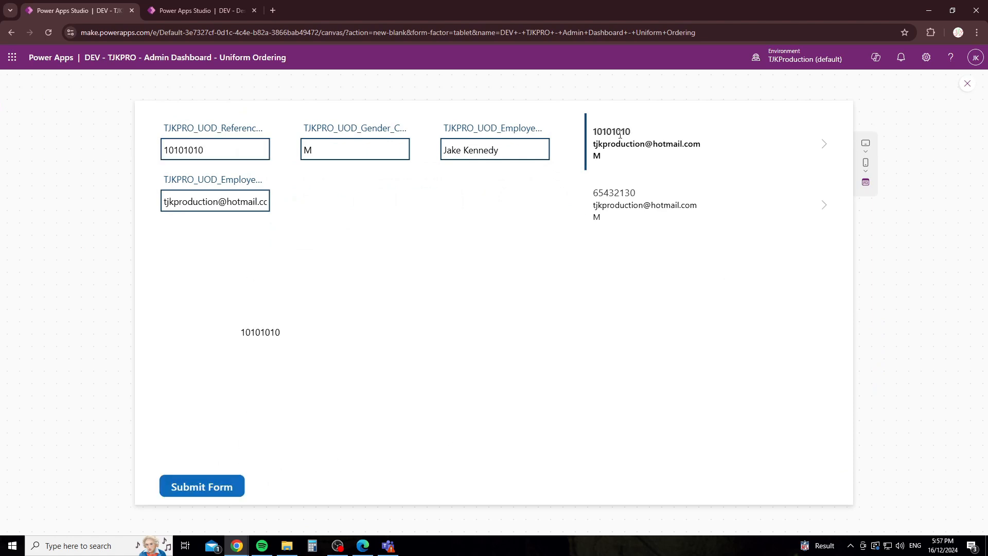
{"action": "left_click", "coordinate": [363, 545]}
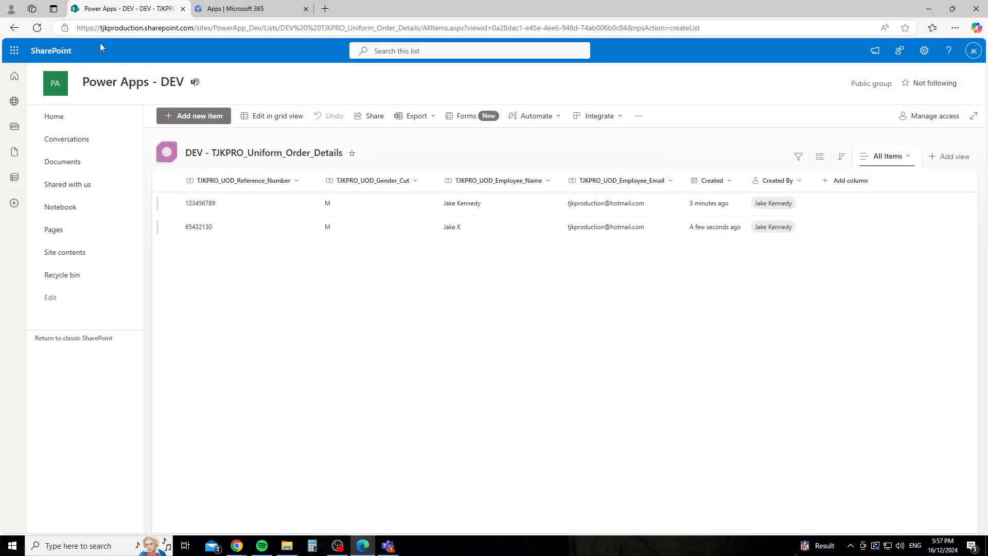
Step: Refresh the SharePoint list to confirm 10101010, then close the preview and dismiss the tip
{"action": "left_click", "coordinate": [37, 28]}
{"action": "left_click", "coordinate": [929, 8]}
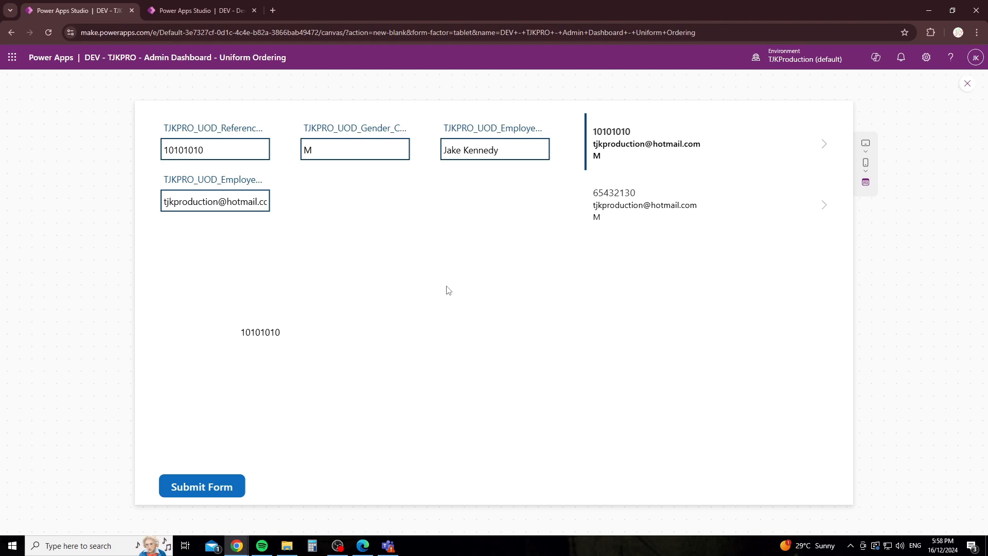
{"action": "left_click", "coordinate": [966, 83]}
{"action": "left_click", "coordinate": [605, 337]}
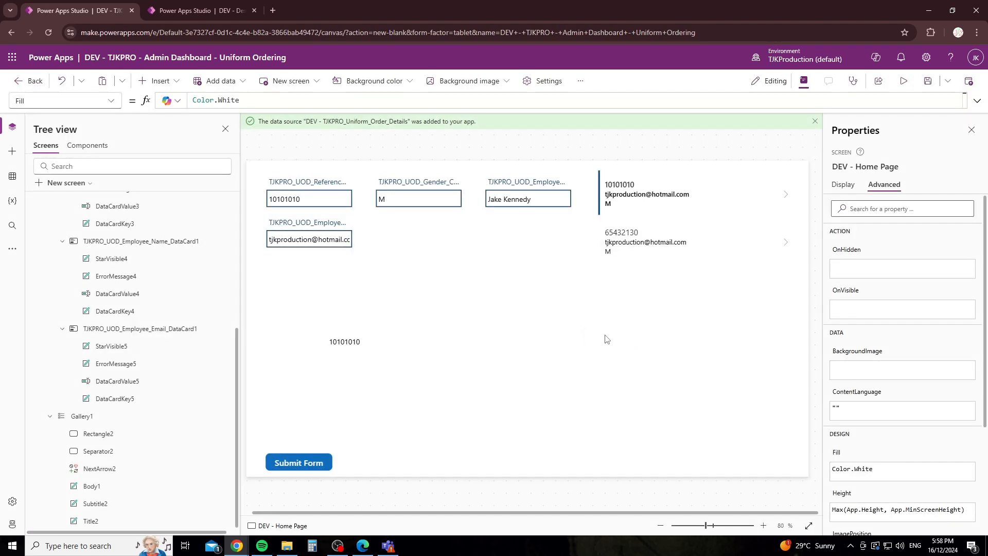